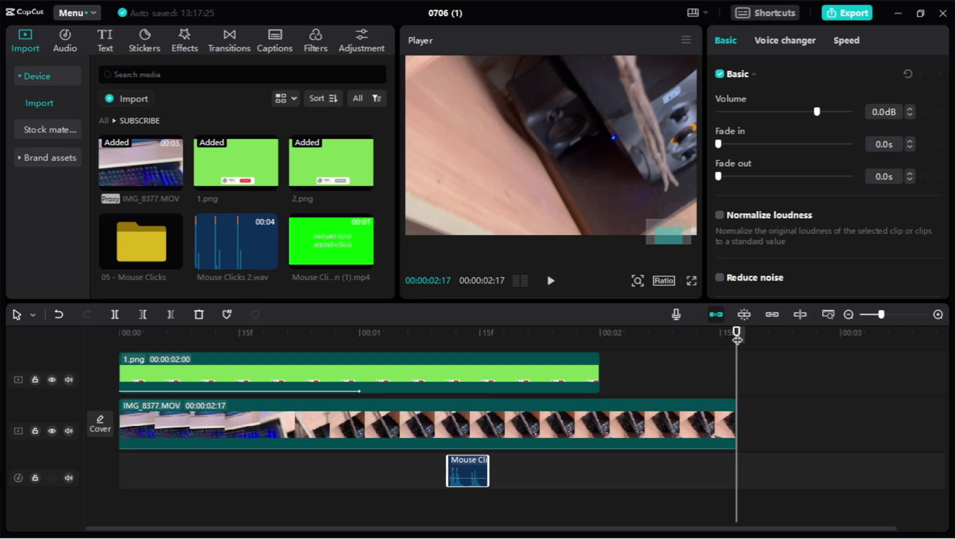
Step: Play the CapCut timeline from the start, then switch to Canva in Chrome and maximize the window
key("space")
key("alt+Tab")
left_click_drag(329, 63, 413, 2)
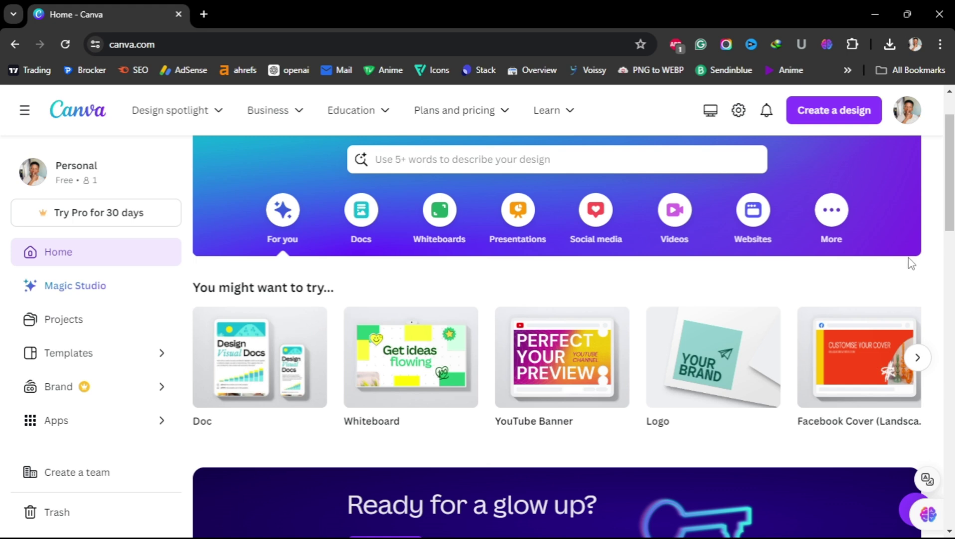
Step: Create a new custom-size Canva design of 1280 × 720 px
left_click(839, 117)
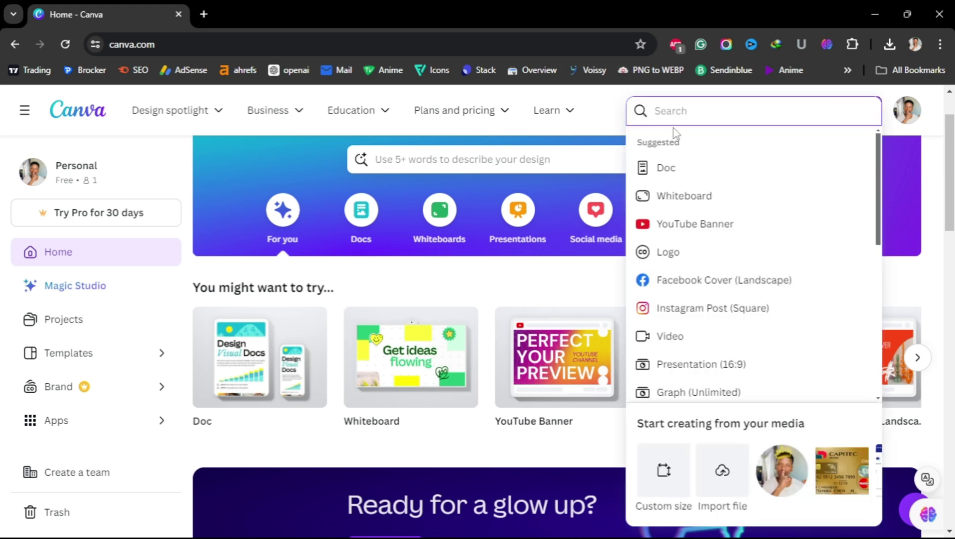
left_click(664, 471)
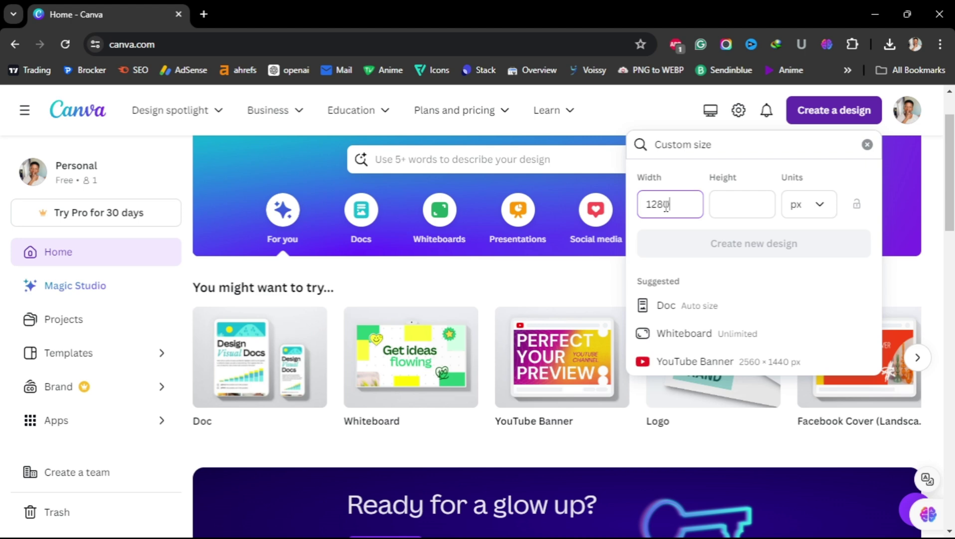
type("1280")
left_click(743, 205)
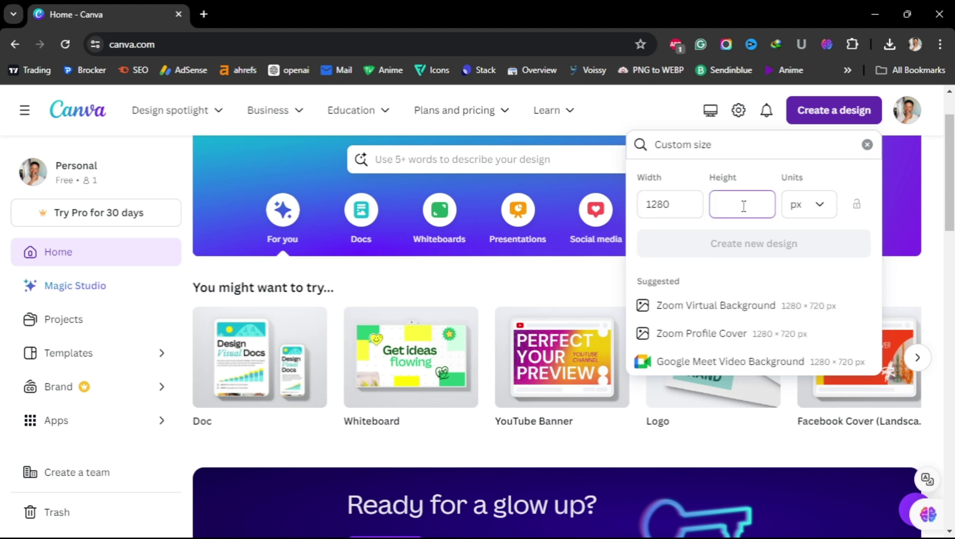
type("720")
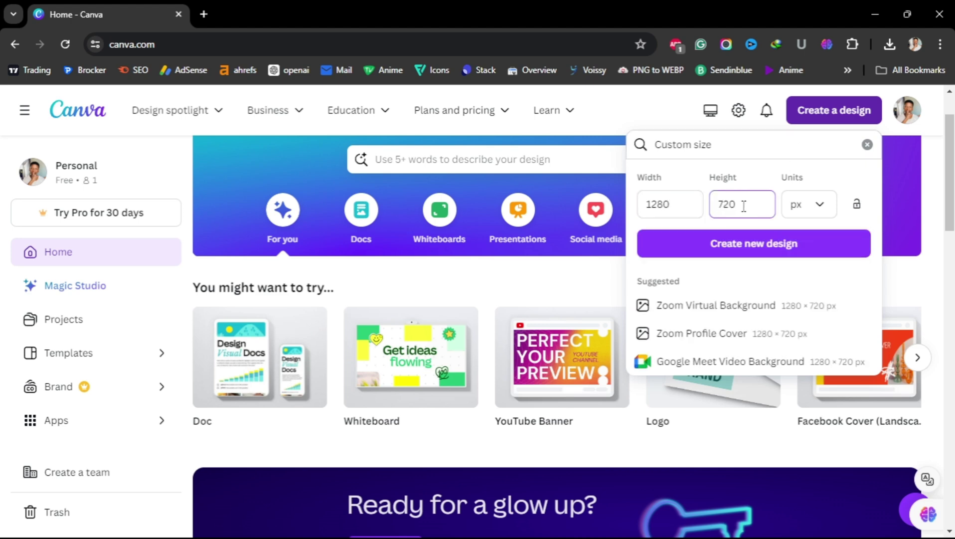
left_click(755, 252)
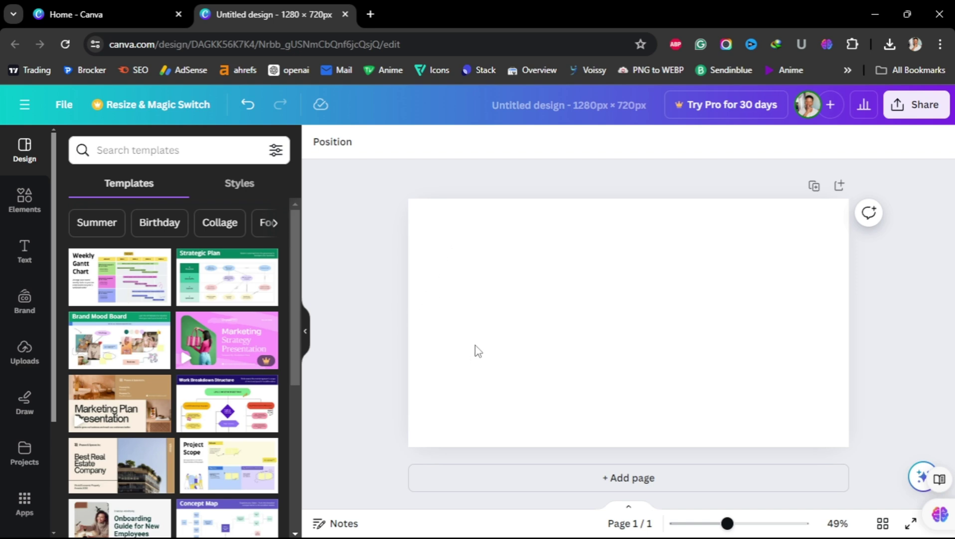
Step: Set the page background colour to green
left_click(507, 264)
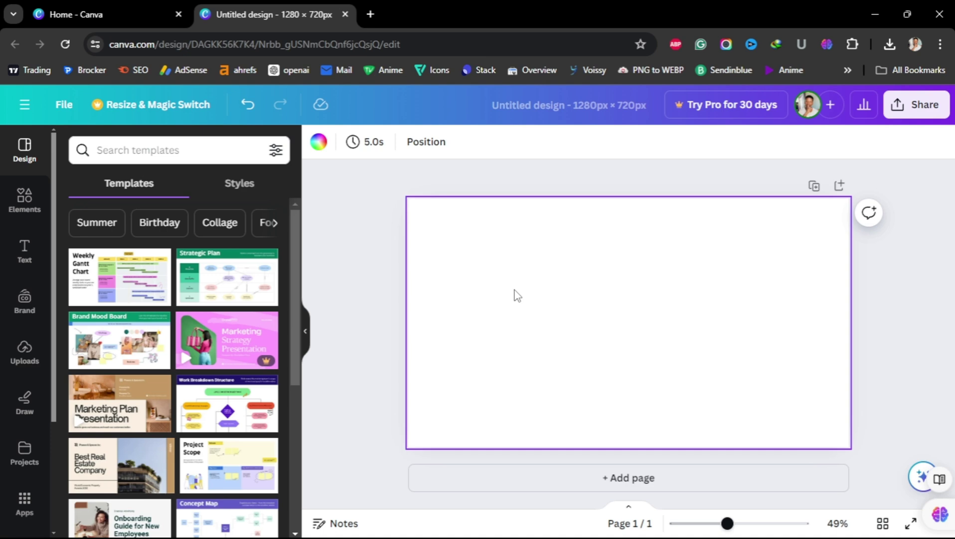
left_click(318, 142)
scroll(145, 426, "down", 3)
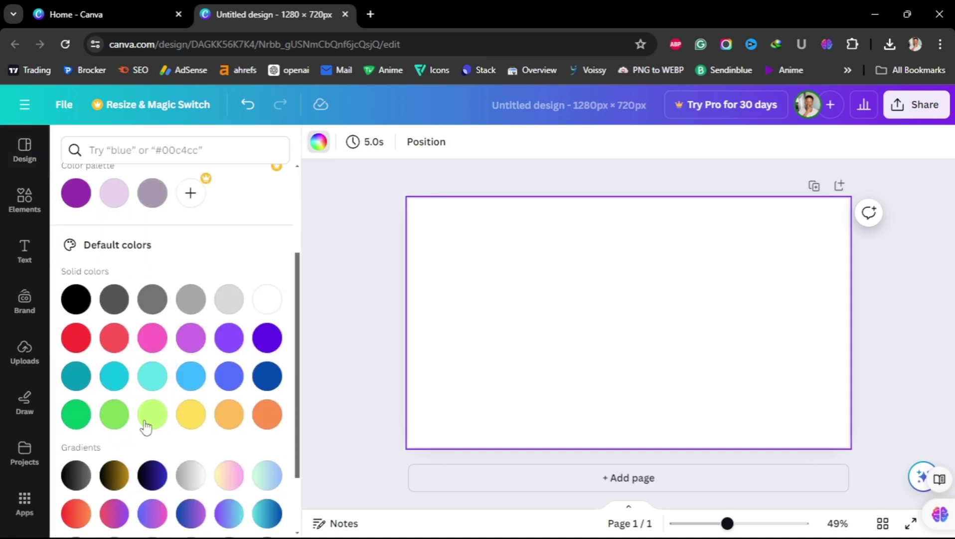
left_click(77, 415)
key("Escape")
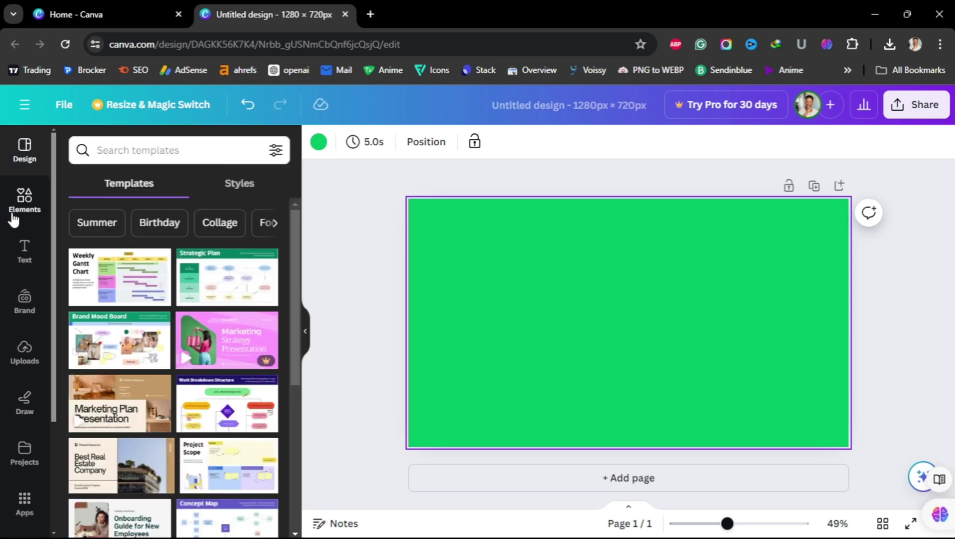
Step: Add a Rectangle element, resize it wide and short, and move it near the bottom centre
left_click(31, 216)
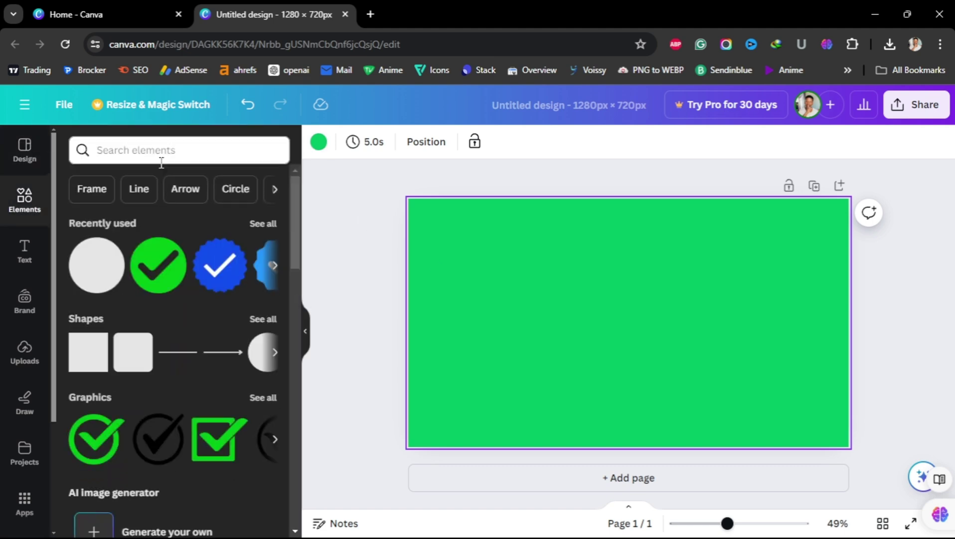
left_click(165, 155)
type("REC")
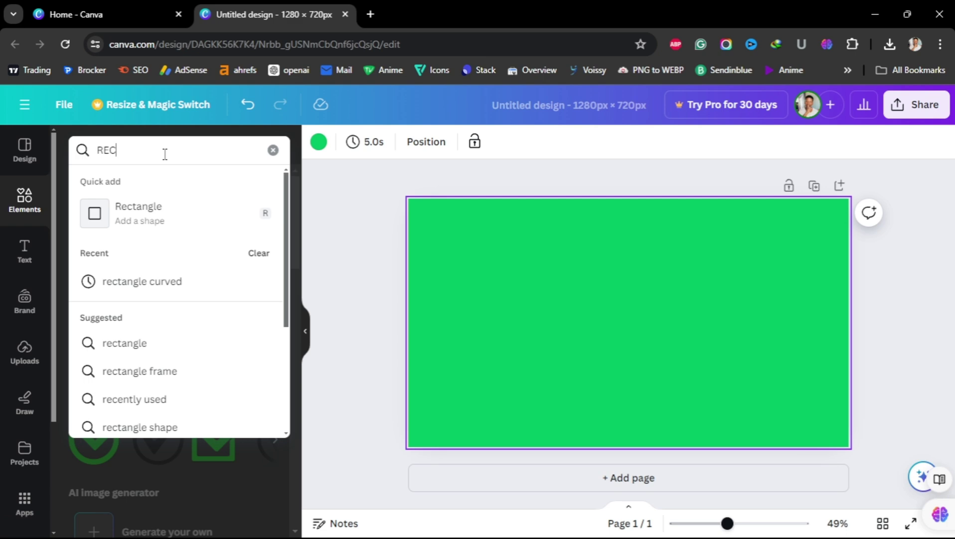
type("TAA")
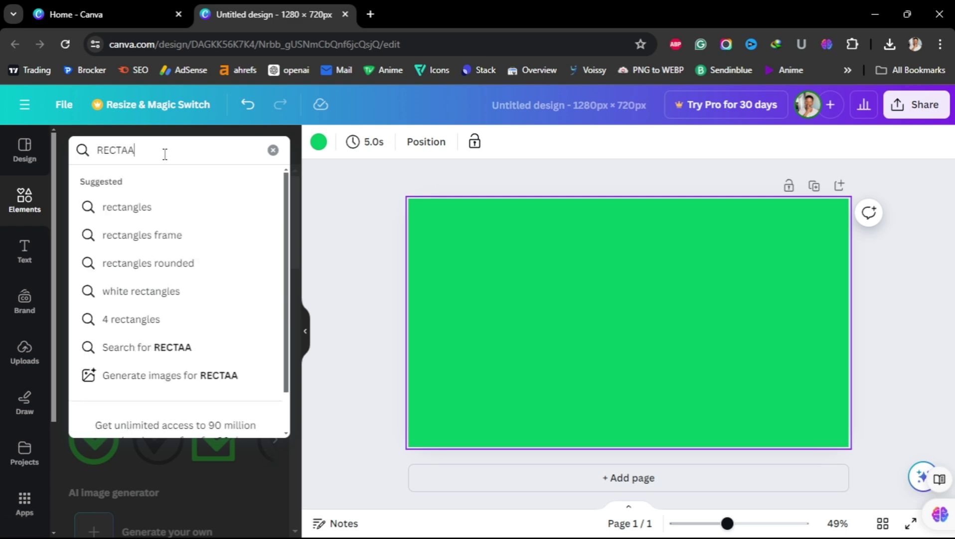
key("BackSpace")
left_click(196, 211)
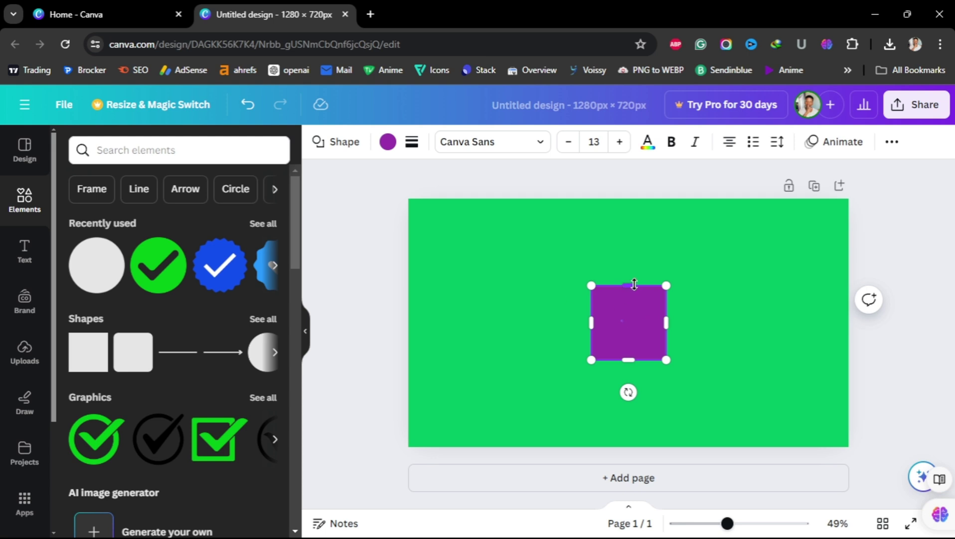
left_click_drag(634, 284, 536, 336)
left_click_drag(664, 336, 731, 336)
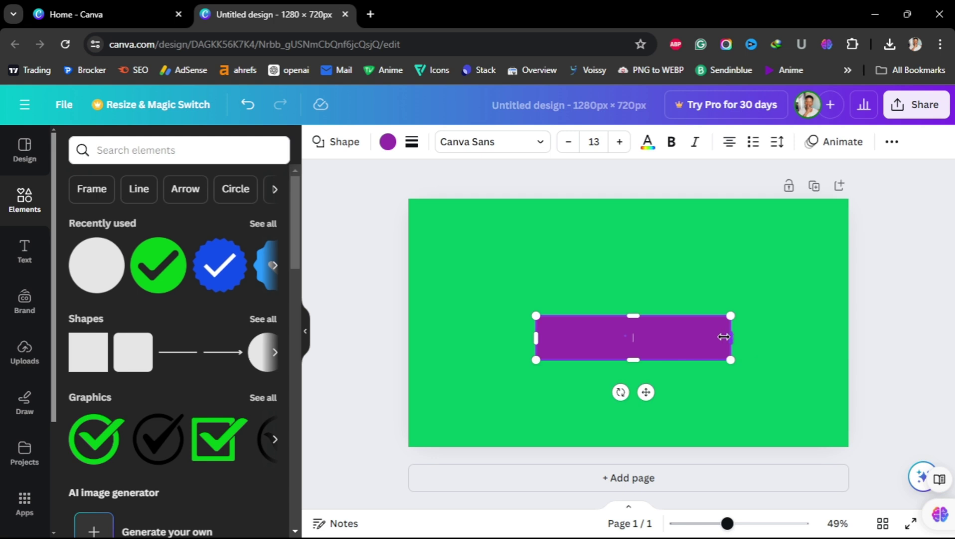
left_click_drag(646, 392, 647, 452)
left_click(686, 411)
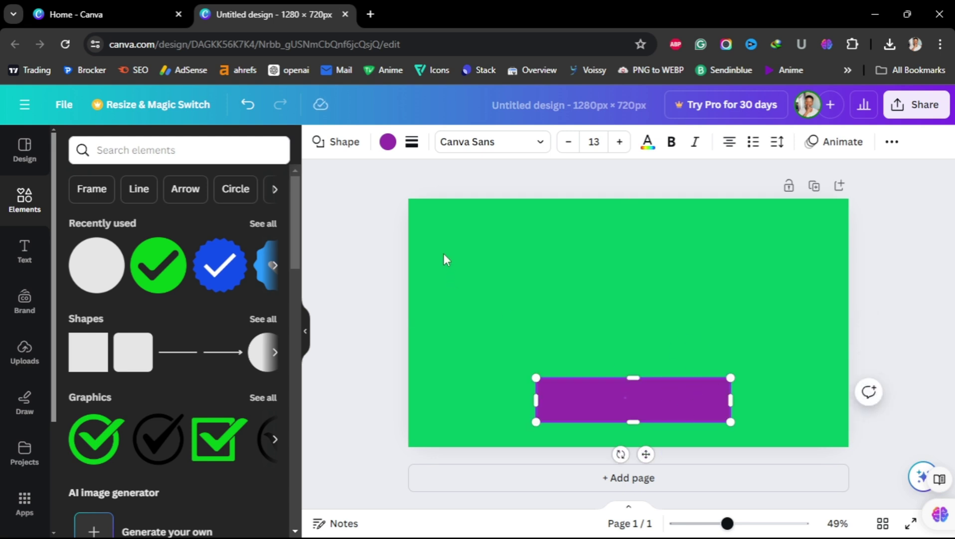
Step: Change the rectangle's colour to white
left_click(388, 141)
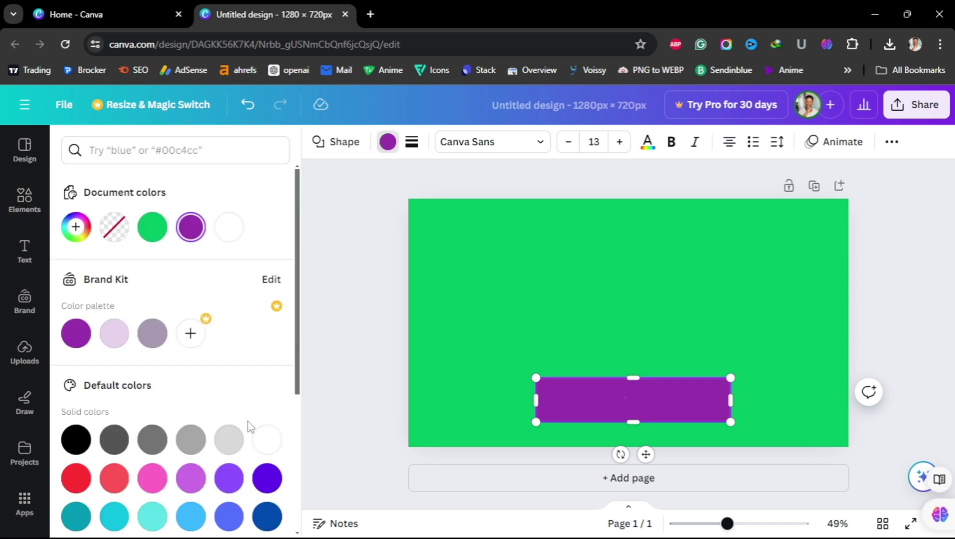
left_click(268, 439)
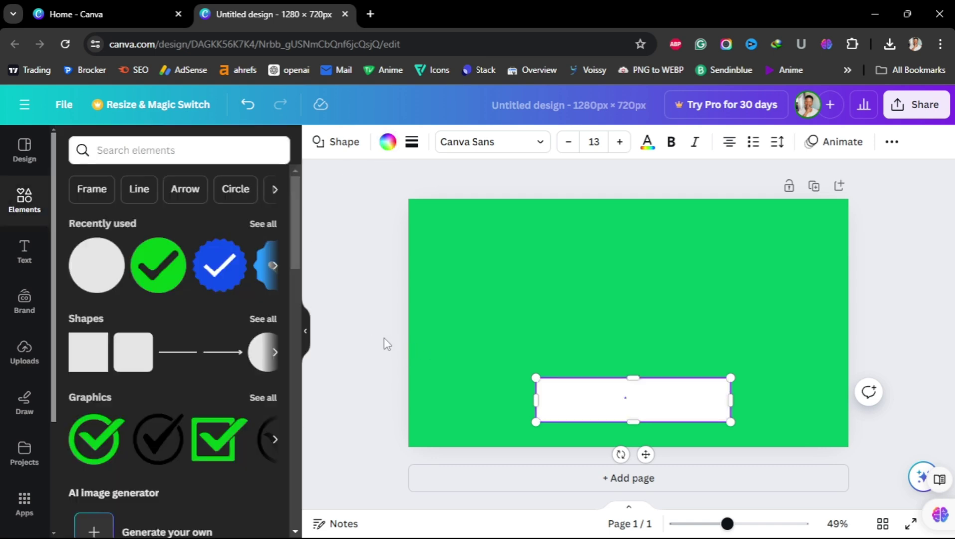
left_click(454, 360)
left_click(609, 407)
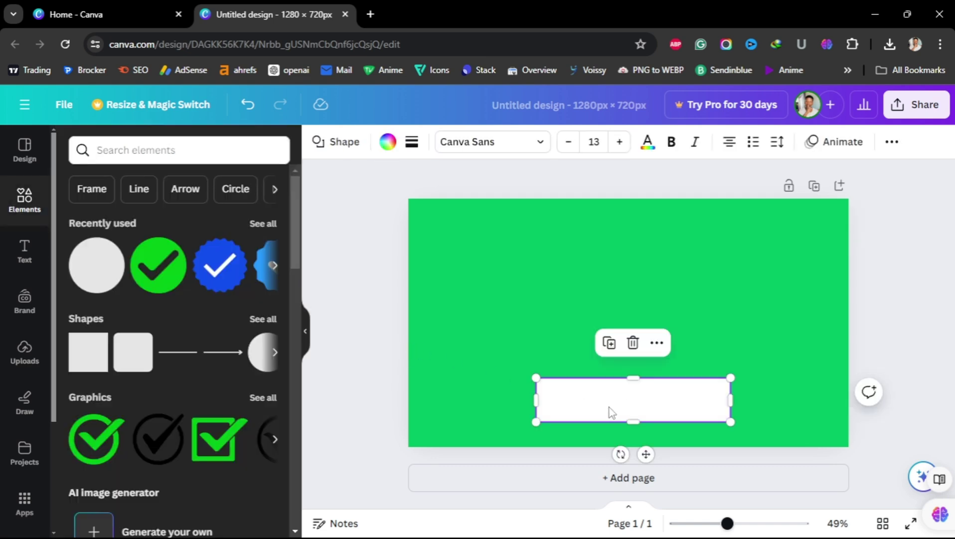
Step: Round the white rectangle's corners in Border style to make a pill
left_click(409, 148)
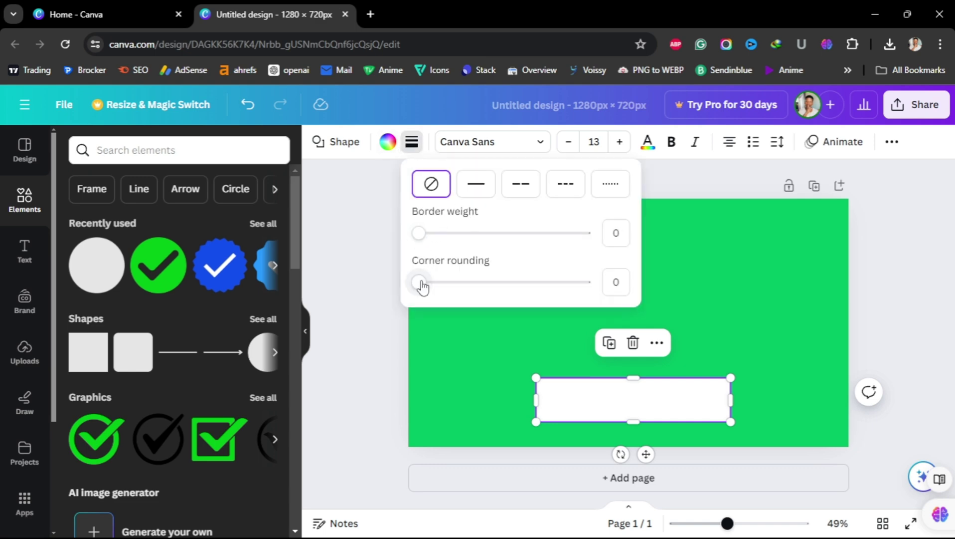
left_click_drag(423, 283, 489, 292)
left_click(614, 282)
key("ctrl+a")
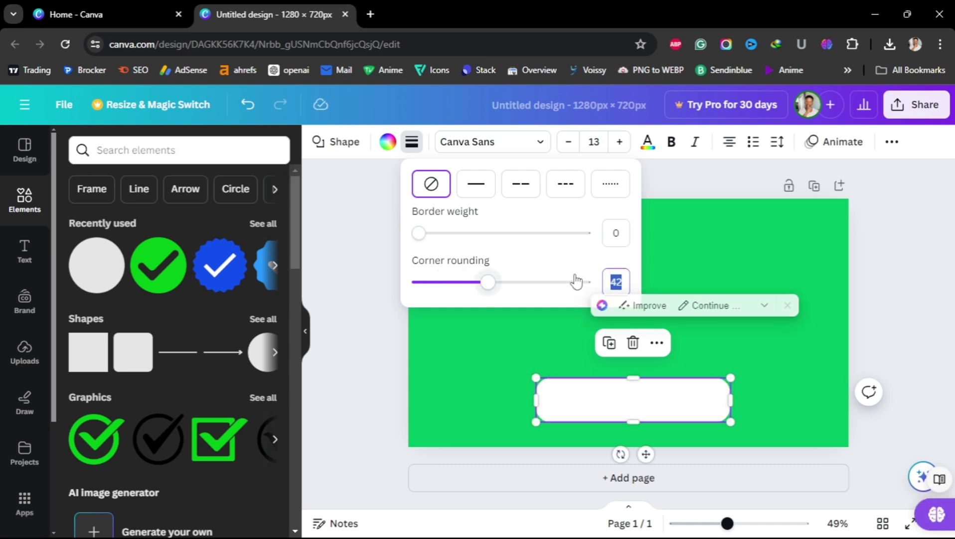
type("0")
left_click(648, 393)
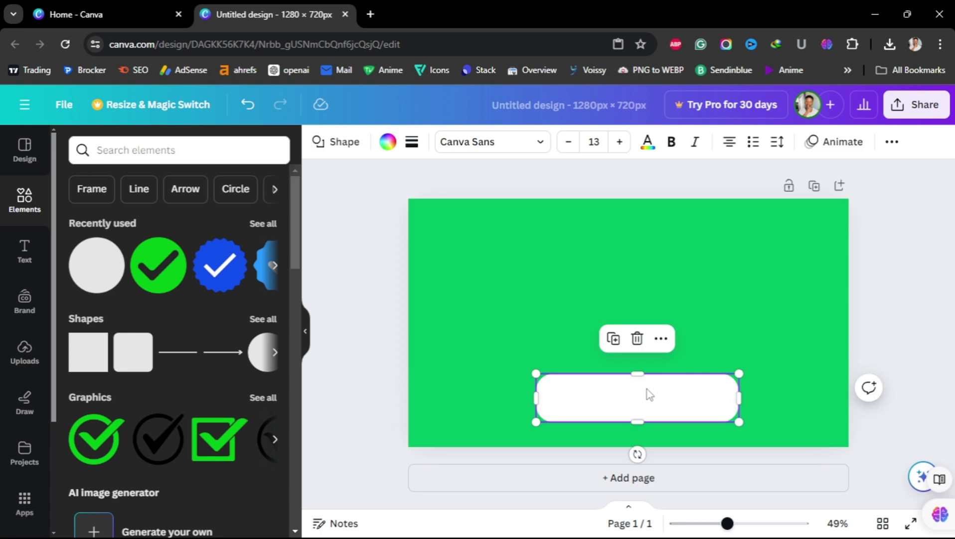
Step: Duplicate the pill and size the copy to sit inside its right end
right_click(649, 393)
left_click(734, 255)
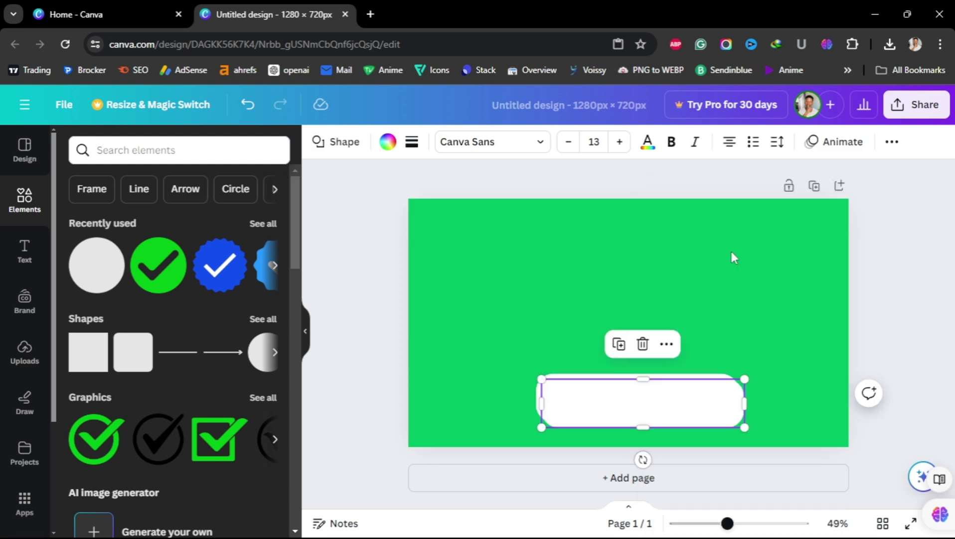
left_click_drag(743, 375, 689, 396)
left_click_drag(579, 398, 637, 397)
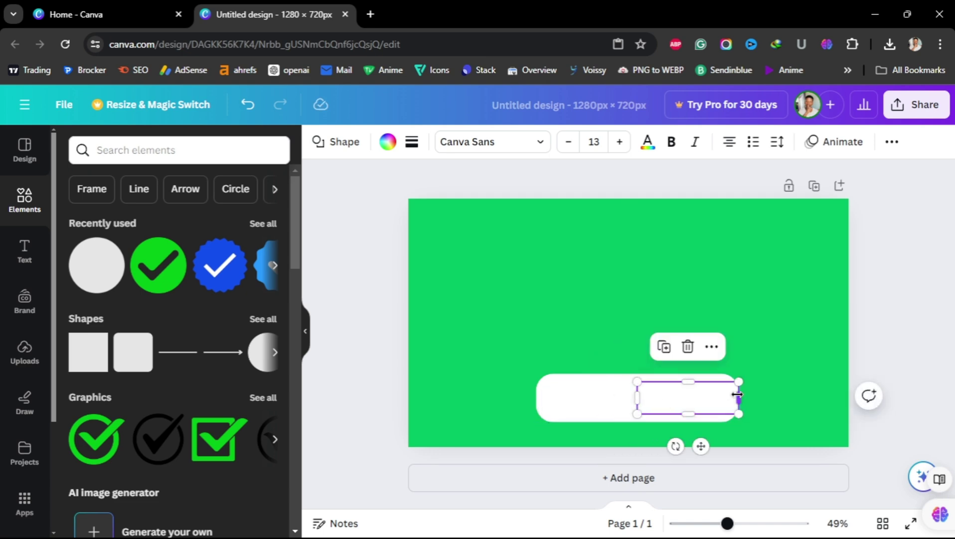
left_click_drag(738, 397, 682, 397)
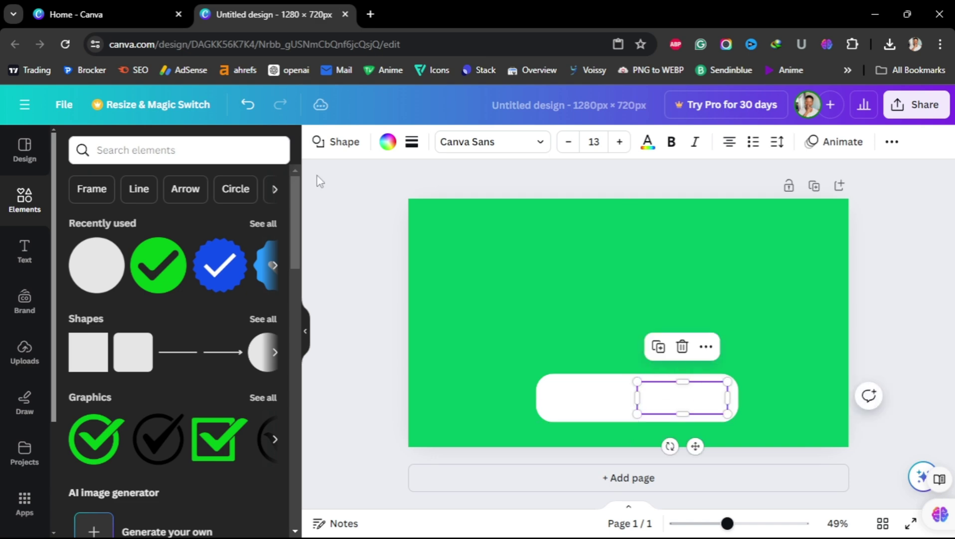
left_click(387, 142)
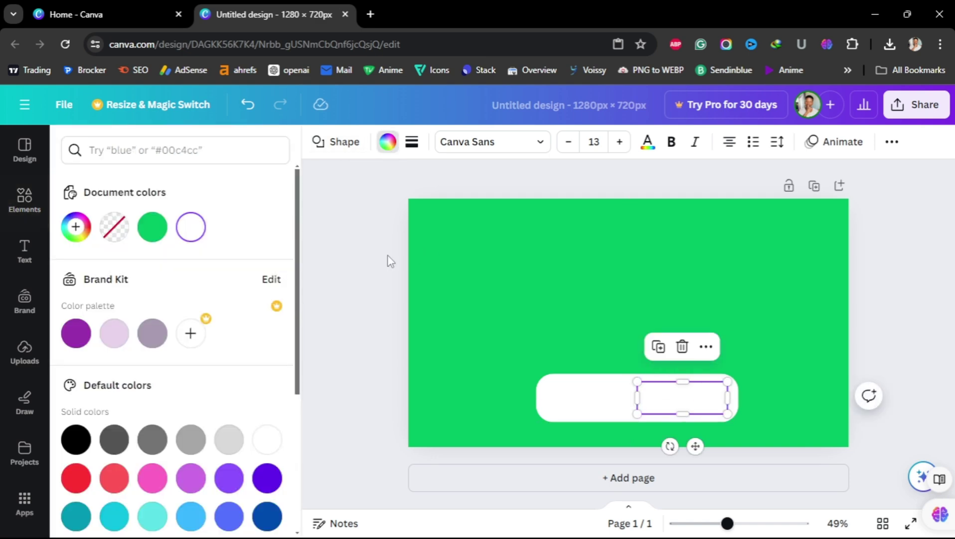
Step: Fill the inner shape bright red
left_click(76, 479)
left_click(470, 331)
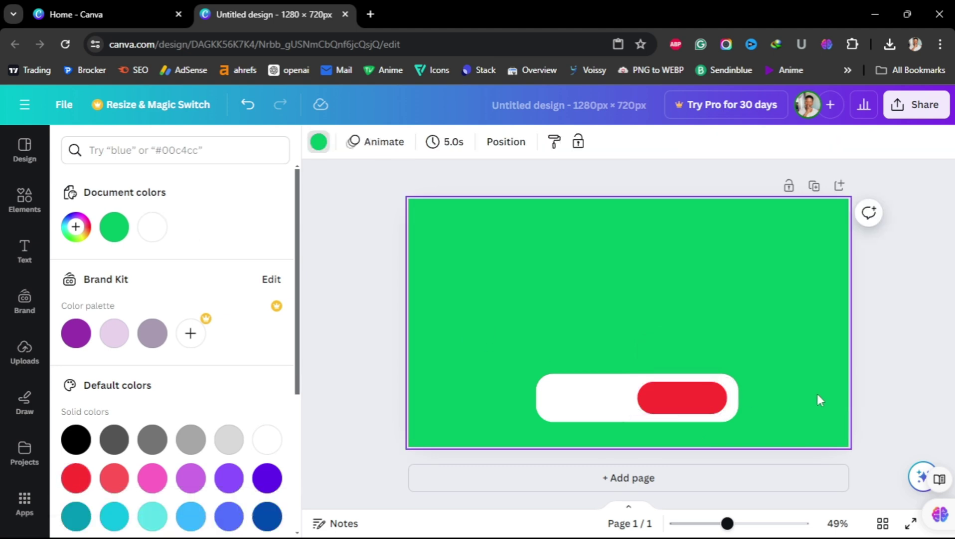
scroll(798, 394, "up", 3, "ctrl")
scroll(798, 394, "down", 1)
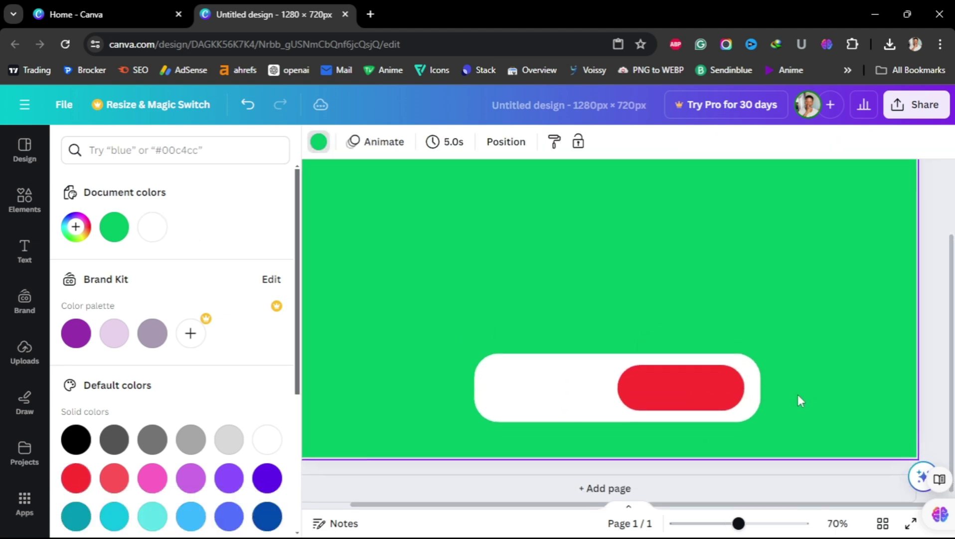
left_click(738, 388)
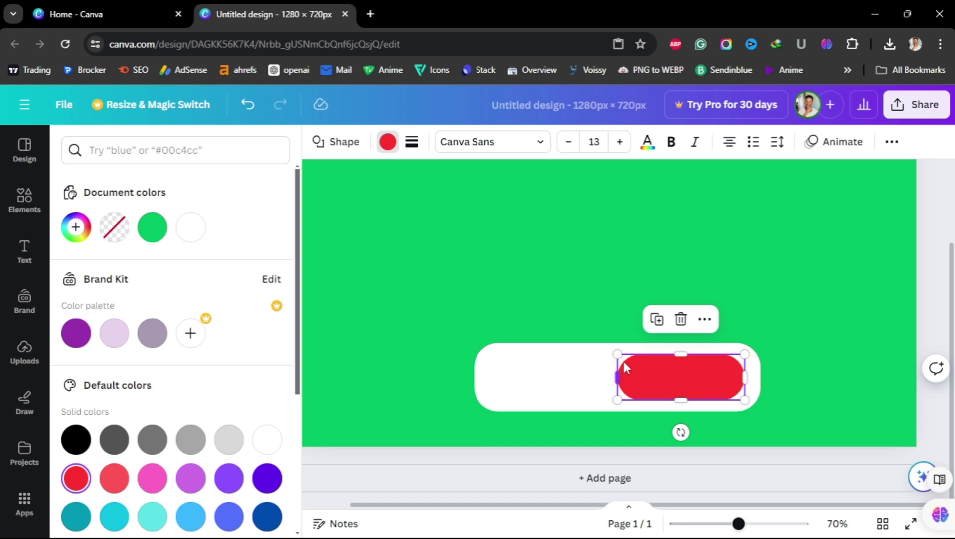
Step: Set the red shape's corner rounding to 25
left_click(412, 144)
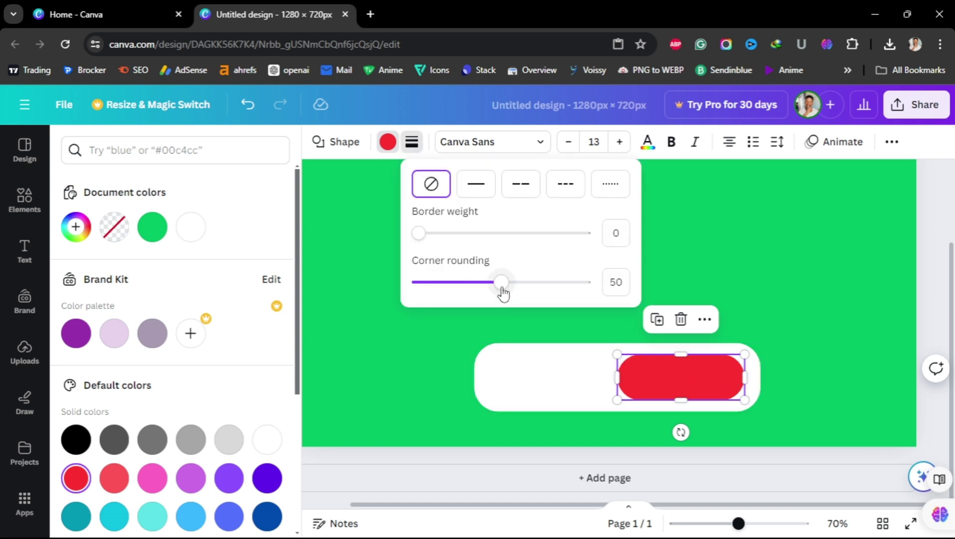
left_click(615, 282)
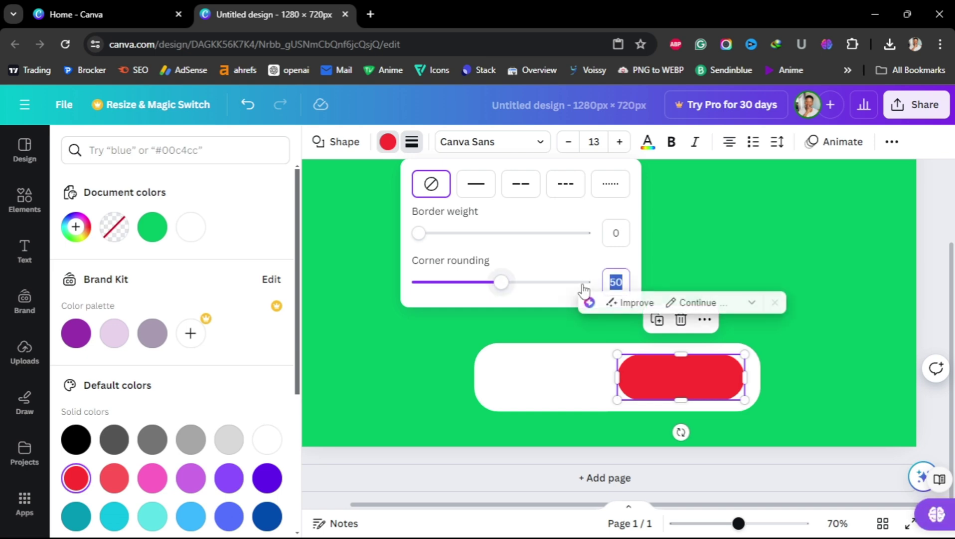
type("25")
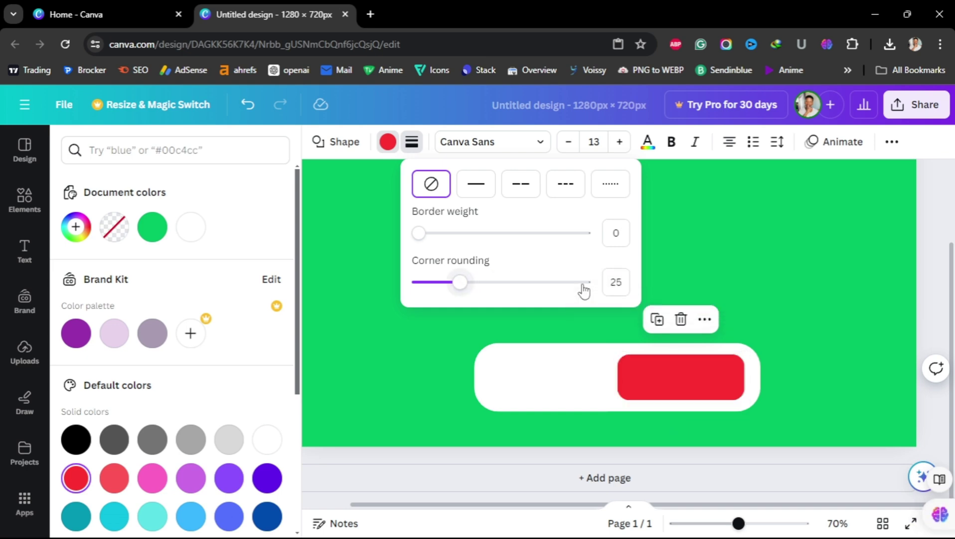
left_click(865, 264)
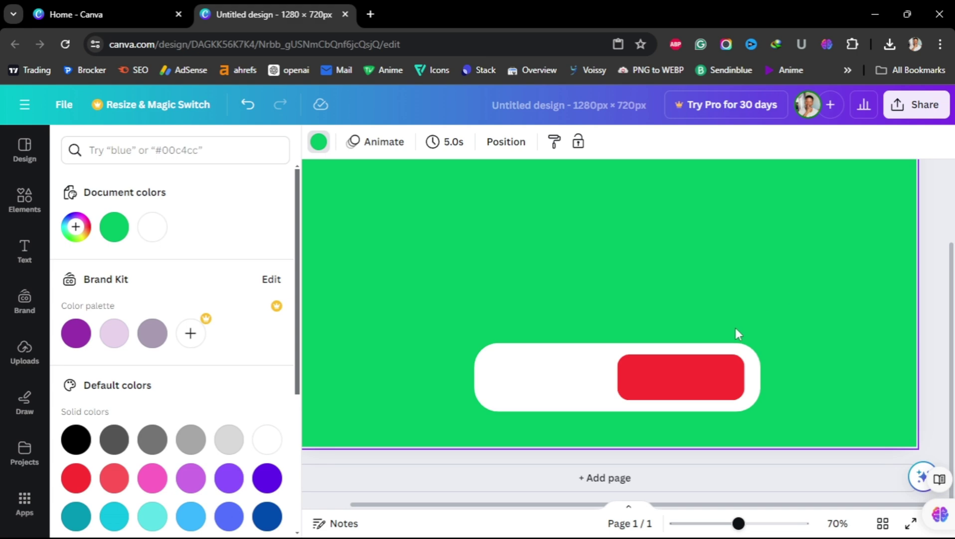
left_click(668, 369)
left_click(668, 370)
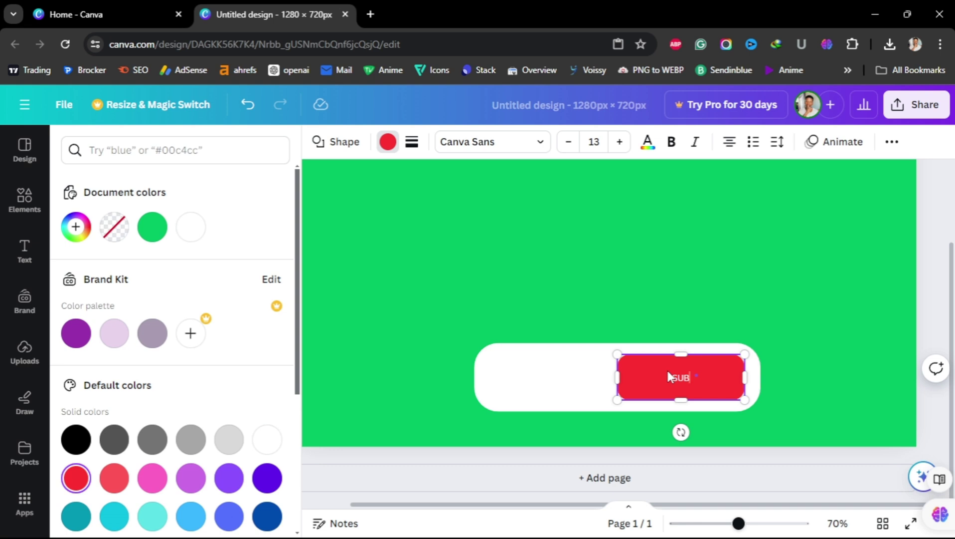
Step: Type SUBSCRIBE inside the red button
type("SUBSCRIBE")
left_click(727, 298)
left_click(688, 380)
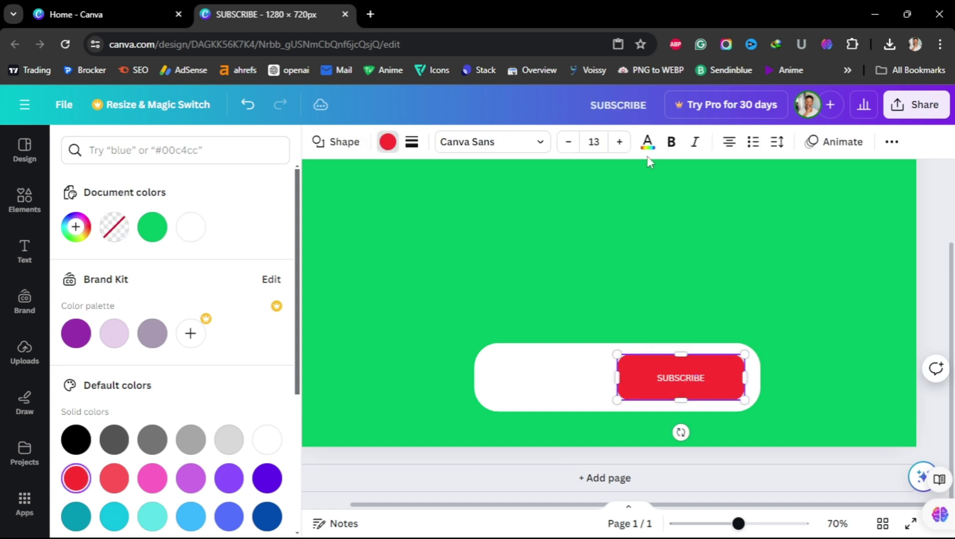
left_click(737, 228)
left_click(688, 378)
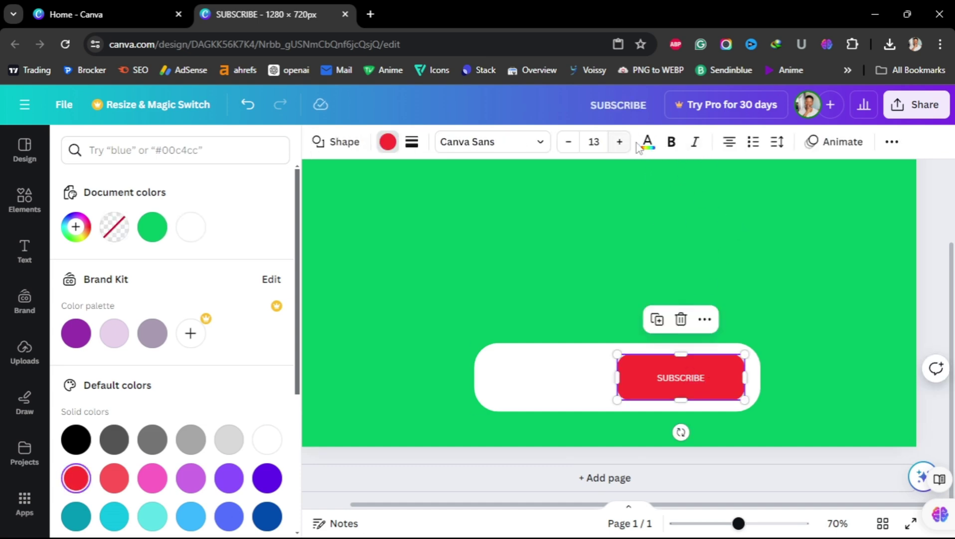
Step: Raise the SUBSCRIBE font size to 30 and make it bold
left_click(620, 142)
left_click(620, 142)
left_click(620, 141)
left_click(620, 142)
left_click(620, 142)
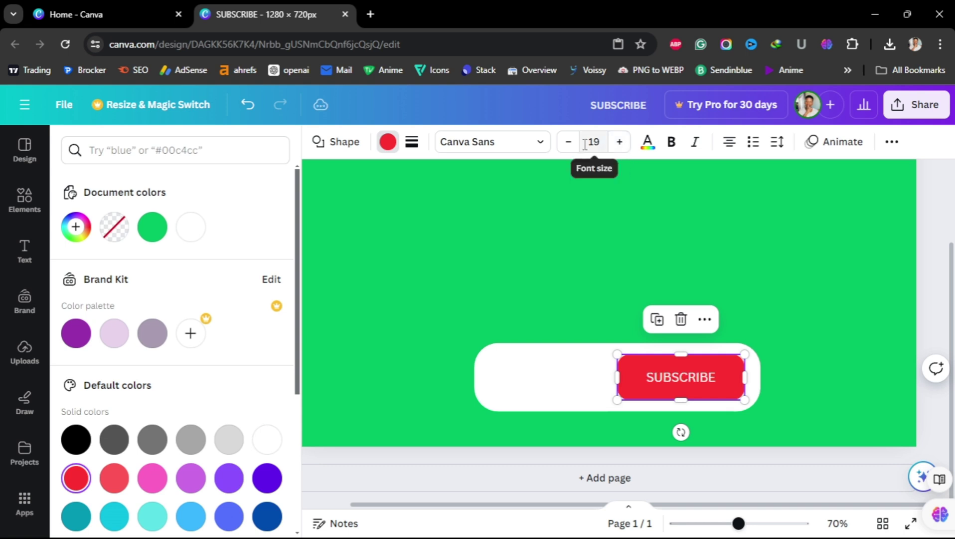
left_click(569, 144)
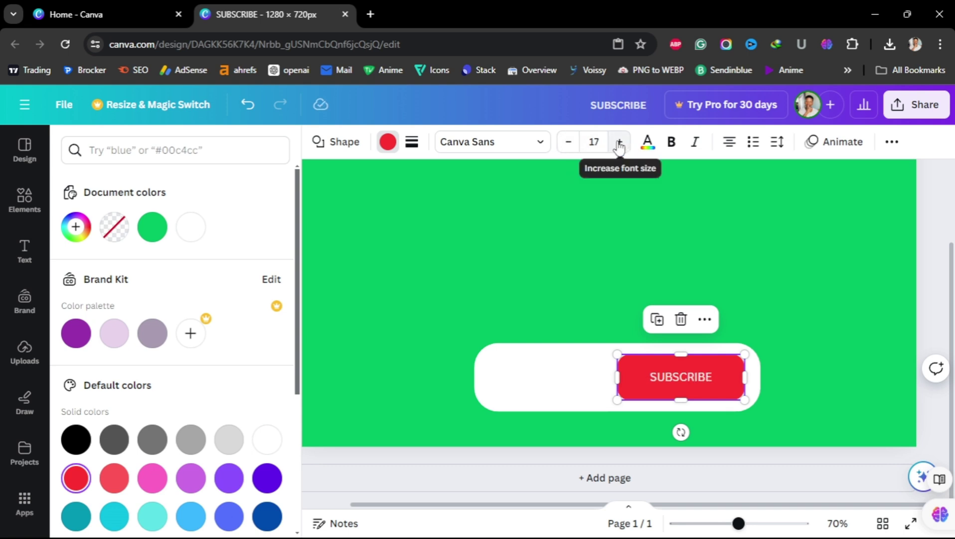
left_click(619, 142)
left_click(620, 142)
left_click(620, 142)
left_click(620, 142)
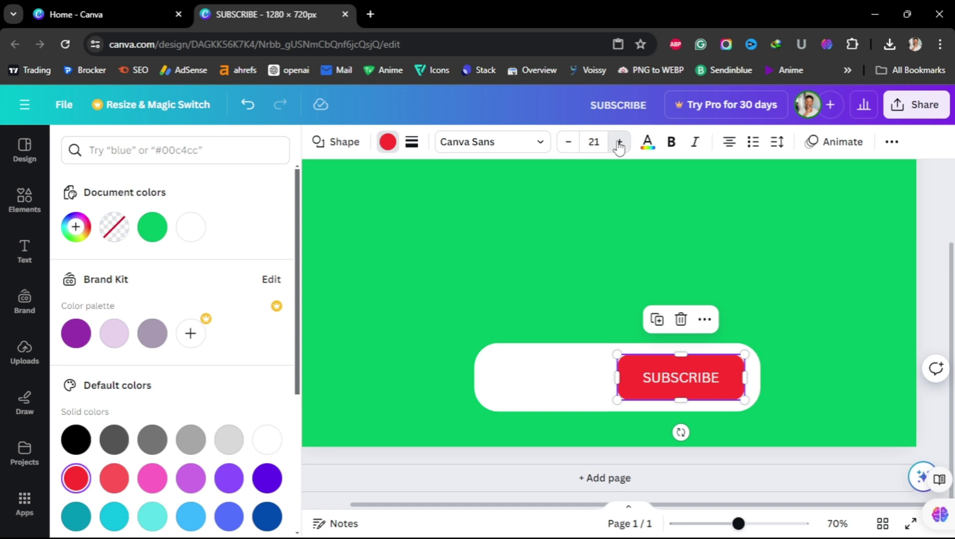
left_click(620, 142)
left_click(620, 142)
left_click(620, 142)
left_click(619, 142)
left_click(620, 143)
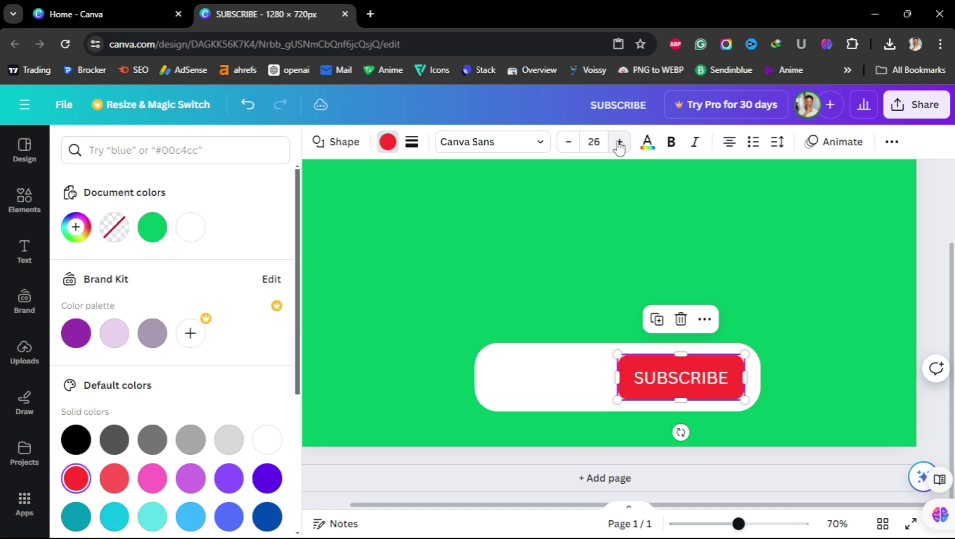
left_click(620, 142)
left_click(619, 142)
left_click(620, 143)
left_click(620, 142)
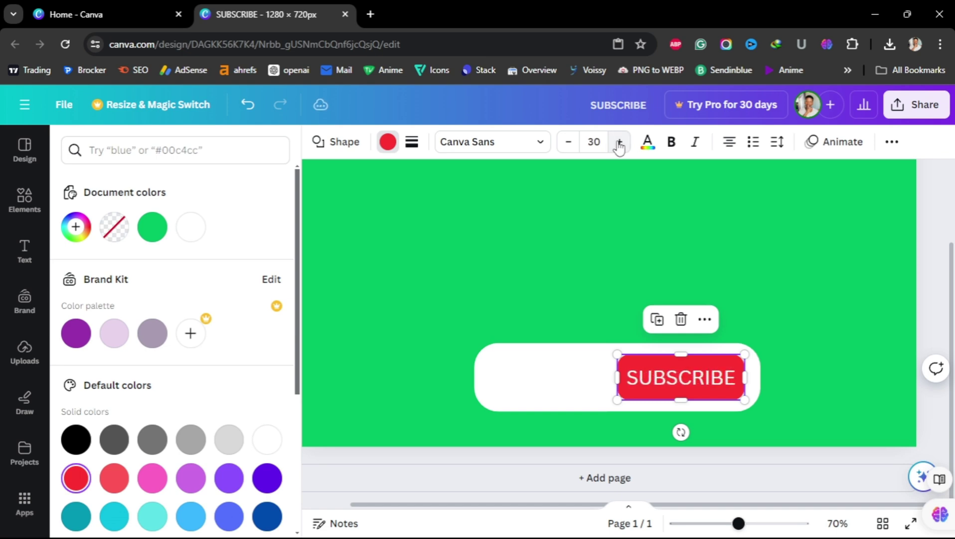
left_click(669, 145)
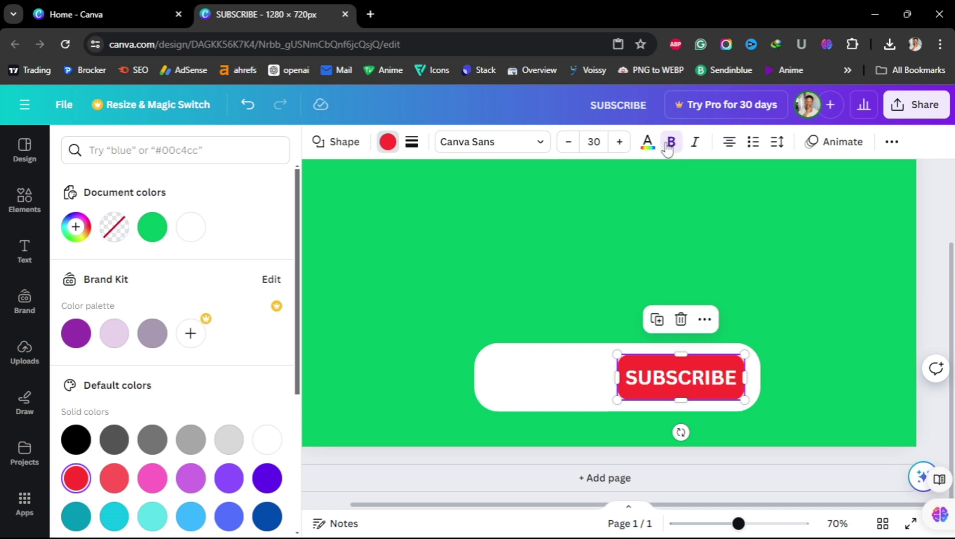
left_click(682, 233)
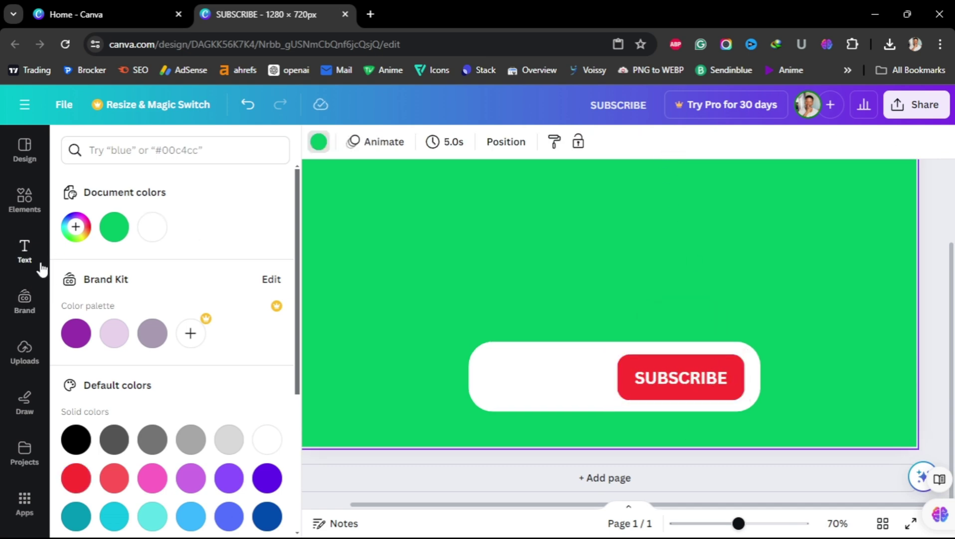
Step: Add a subheading with the channel name and place it in the white pill
left_click(20, 252)
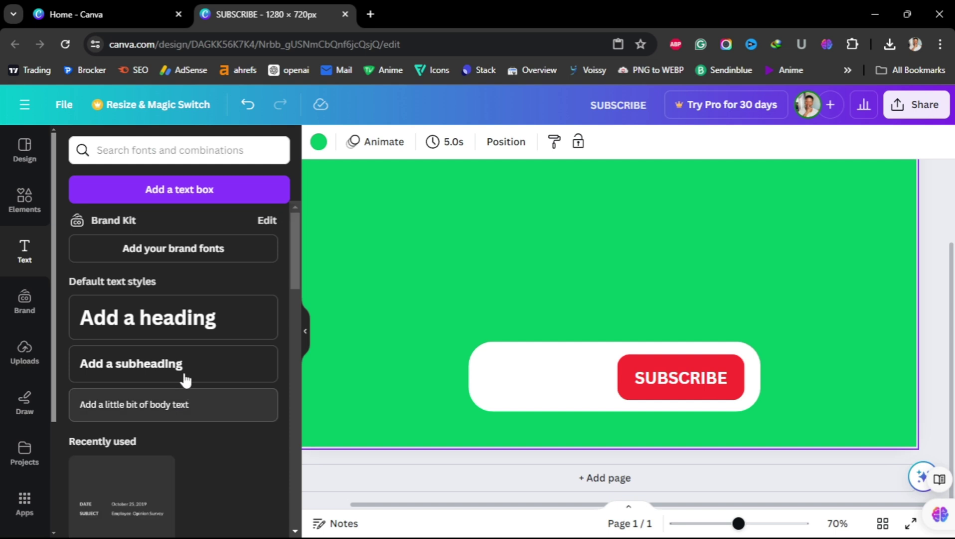
left_click(148, 369)
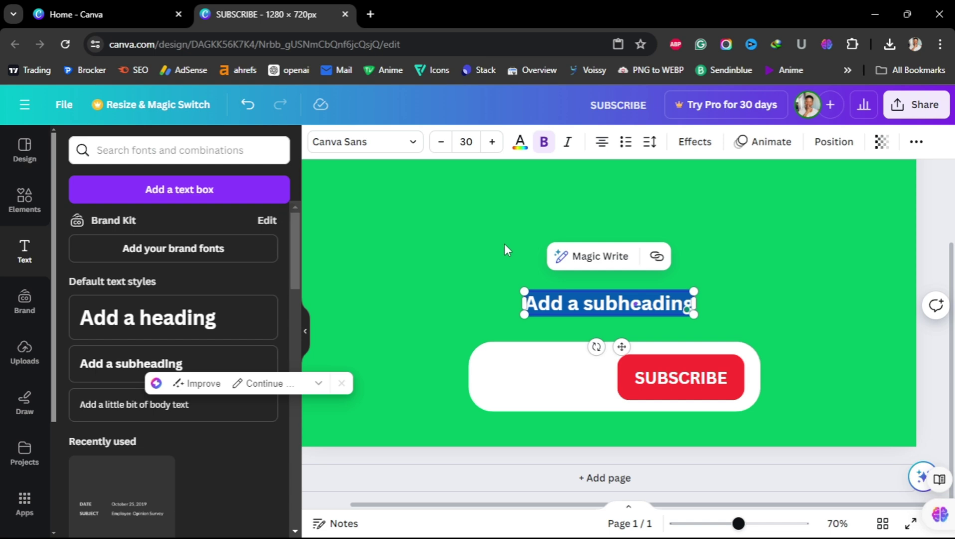
type("deguru")
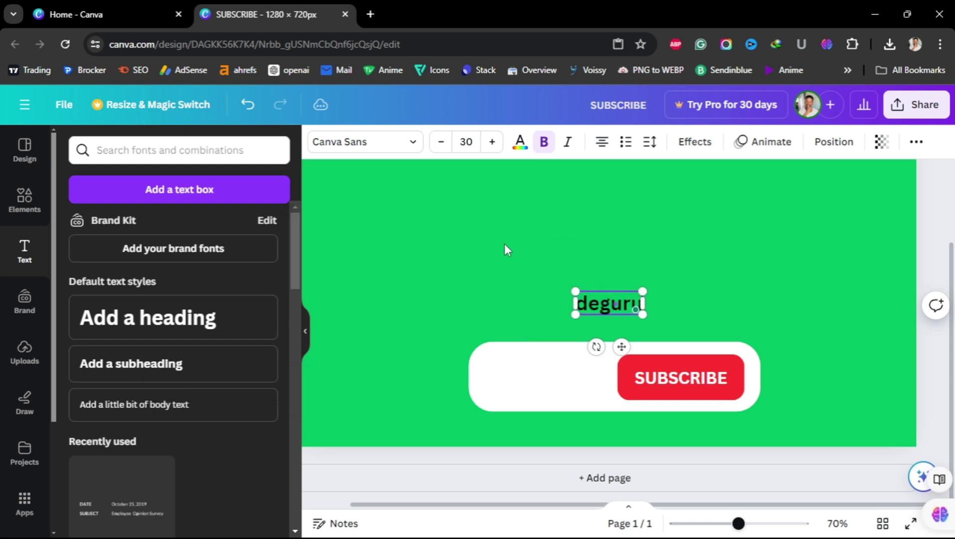
left_click_drag(612, 302, 563, 364)
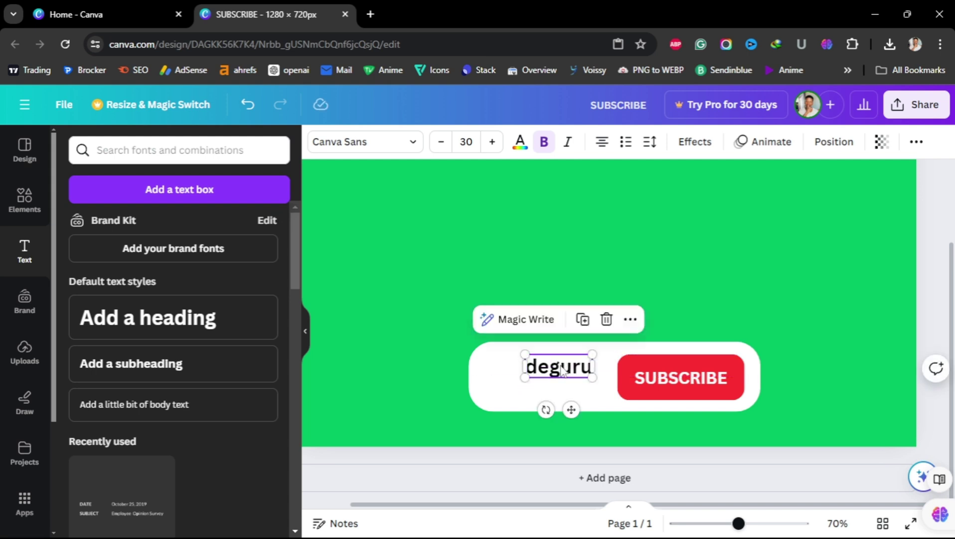
left_click(379, 371)
Step: Add a smaller '4.3K Subscribers' body text line centred beneath the channel name
left_click(213, 405)
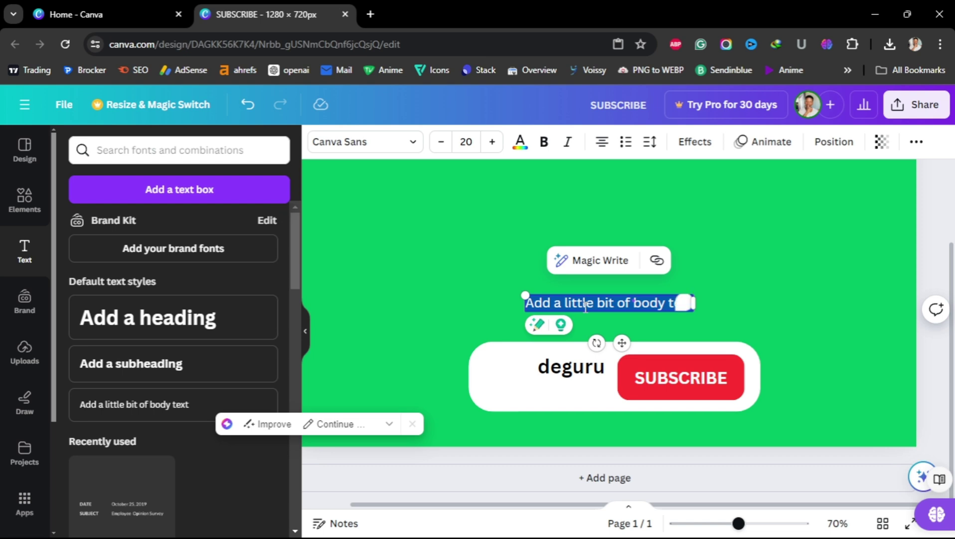
type("4.3K Subscribers")
left_click(603, 275)
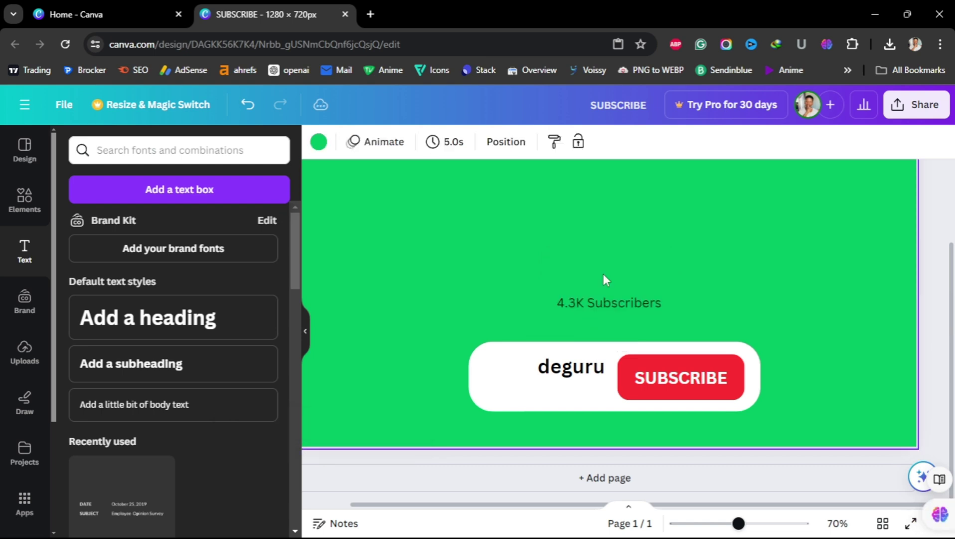
left_click_drag(603, 301, 571, 386)
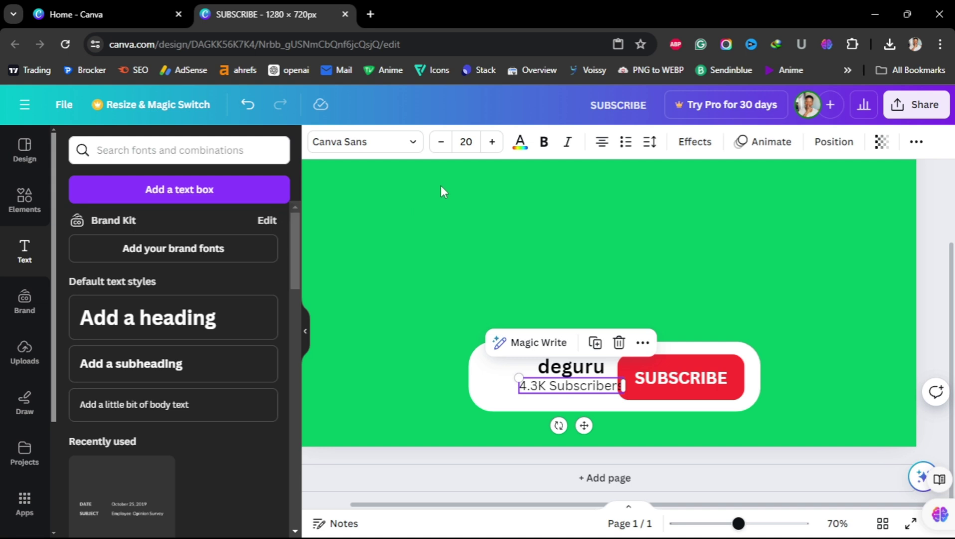
left_click(442, 143)
left_click(442, 143)
left_click(442, 143)
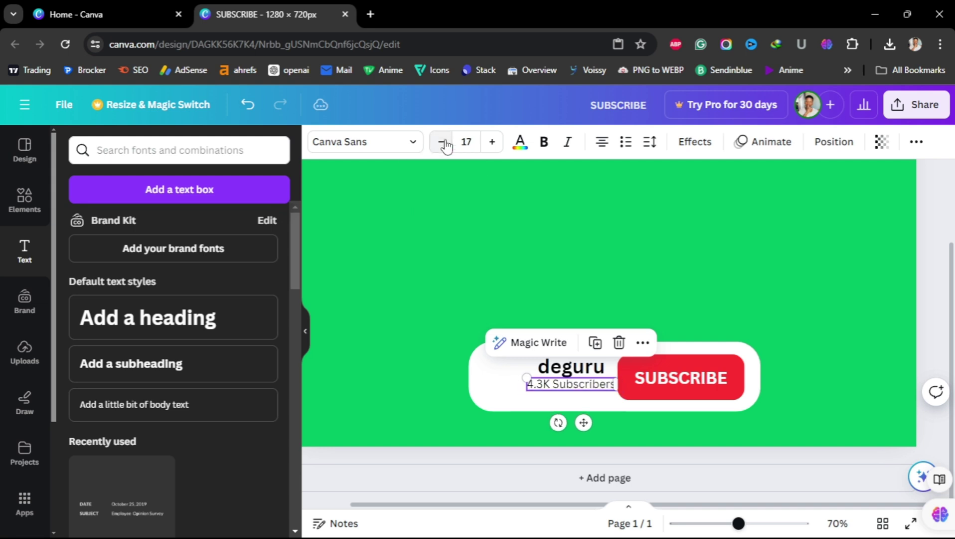
left_click(442, 142)
left_click(594, 208)
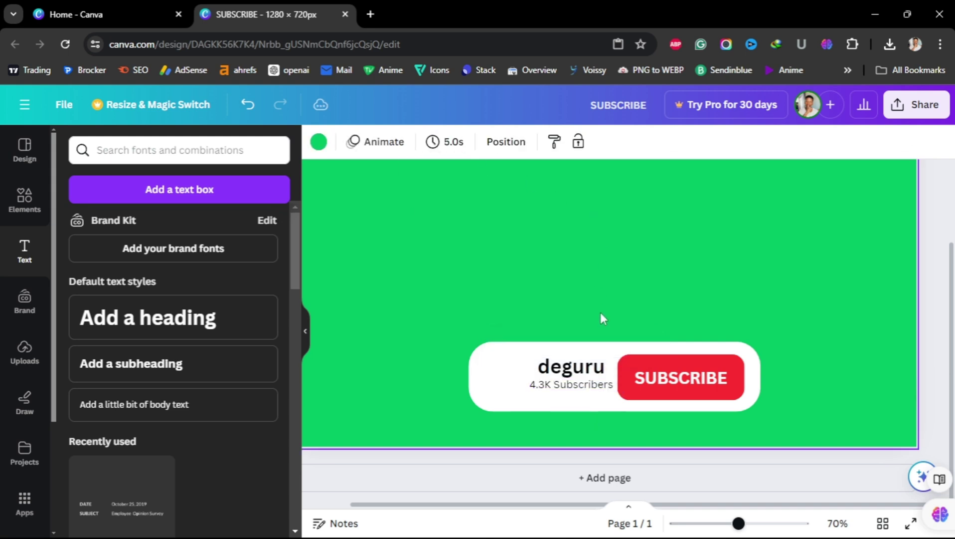
left_click_drag(589, 383, 576, 381)
Step: Search Elements for 'round' frames, add a circular landscape frame, then show Uploads
left_click(618, 254)
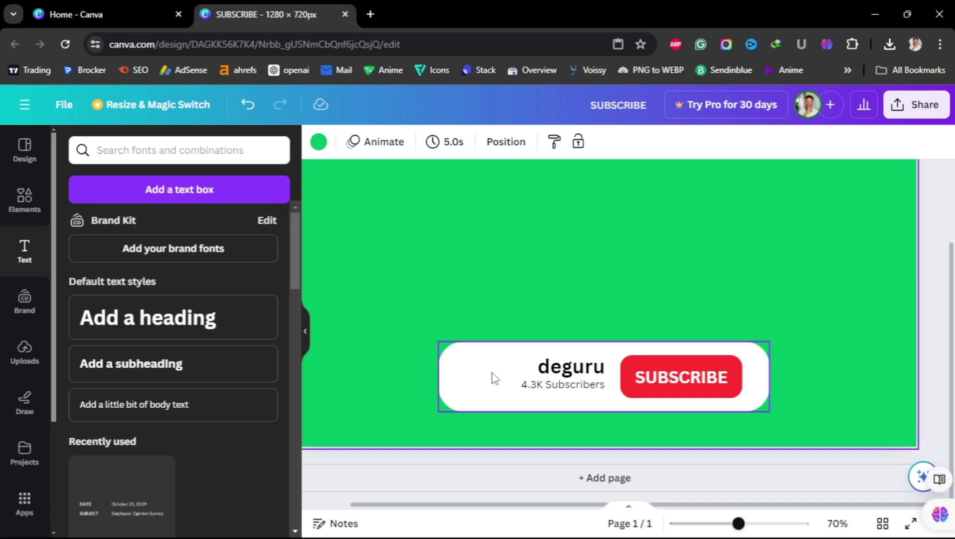
left_click(25, 200)
left_click(139, 150)
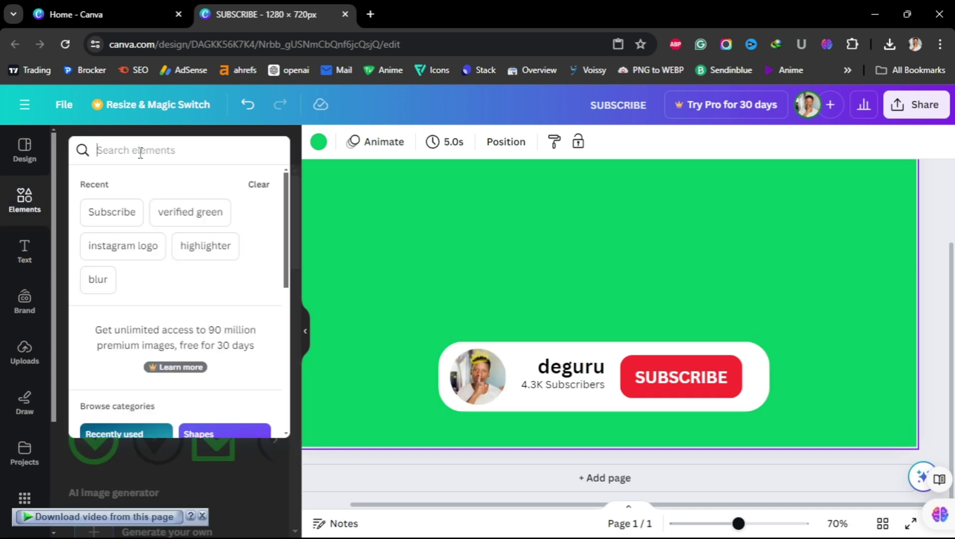
type("round")
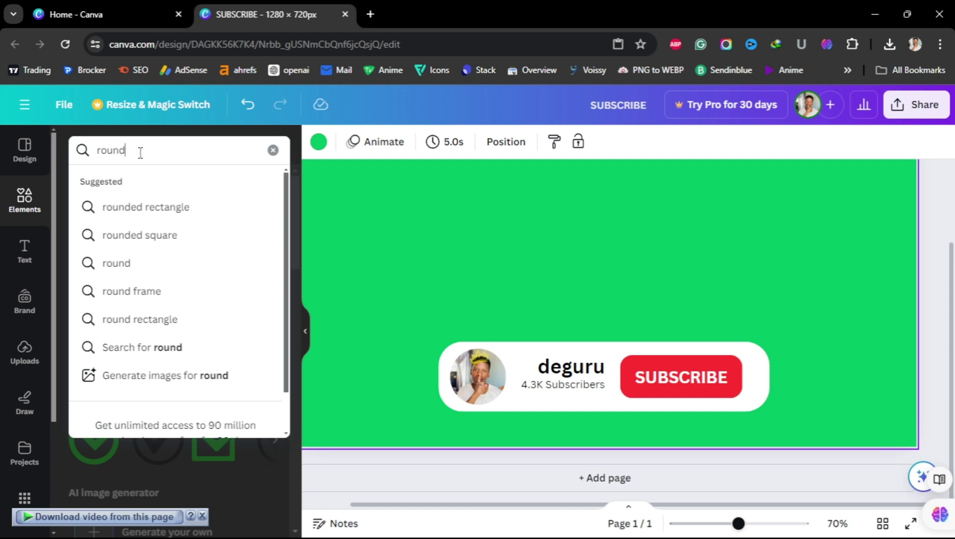
left_click(182, 292)
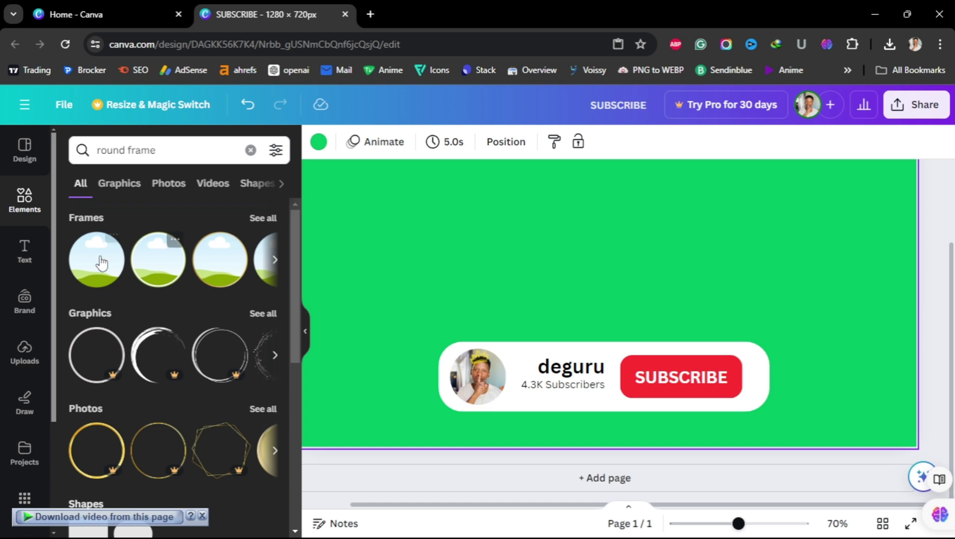
left_click(94, 277)
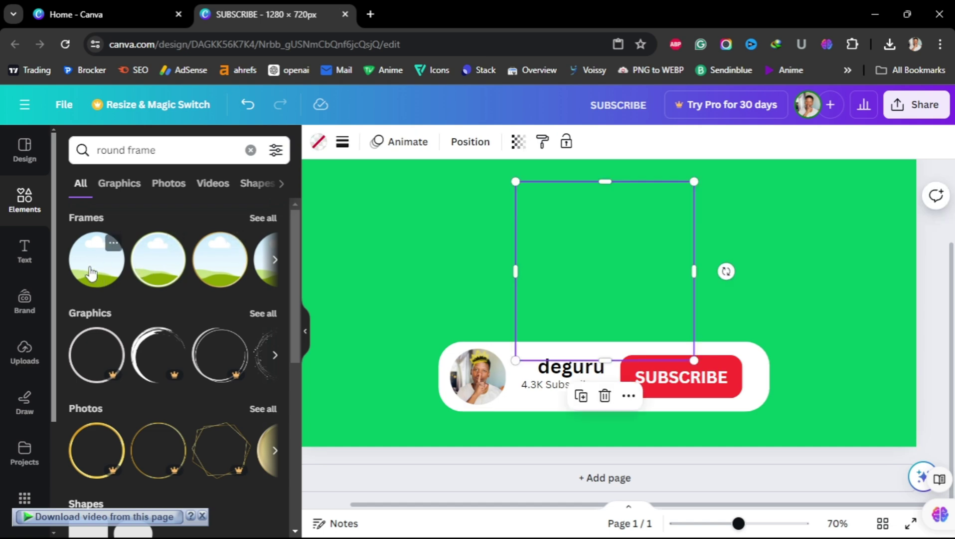
left_click(771, 236)
left_click(24, 351)
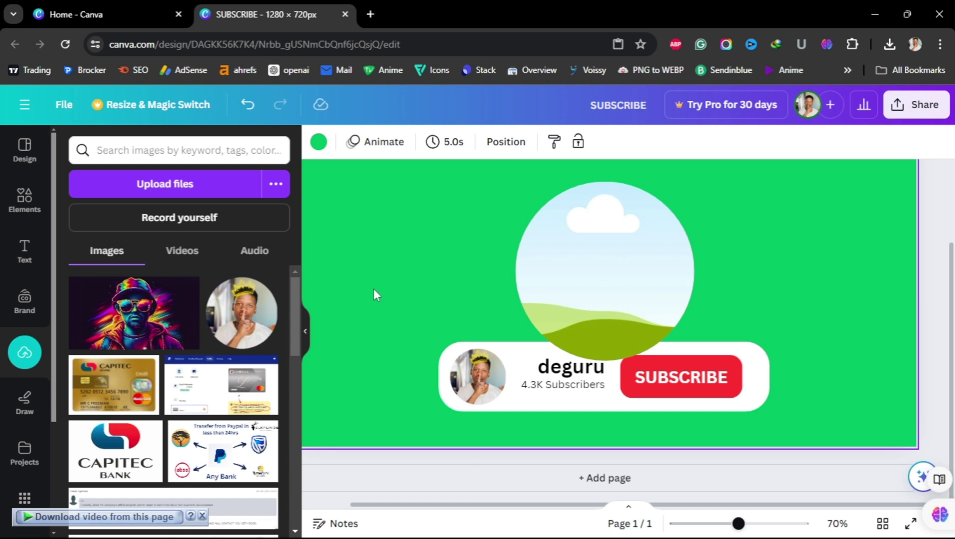
Step: Drop the uploaded portrait into the round frame and delete the leftover small avatar
left_click_drag(132, 312, 538, 275)
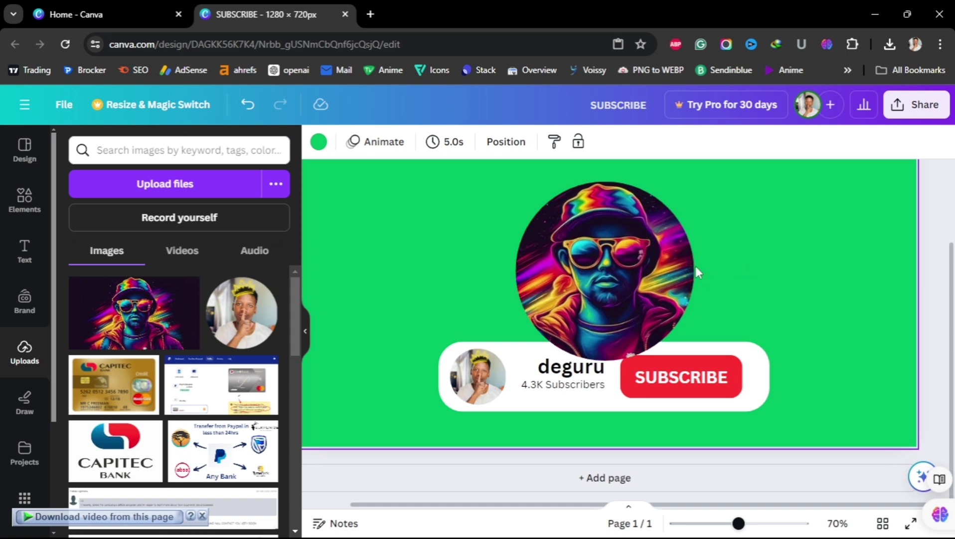
left_click(664, 253)
left_click(472, 378)
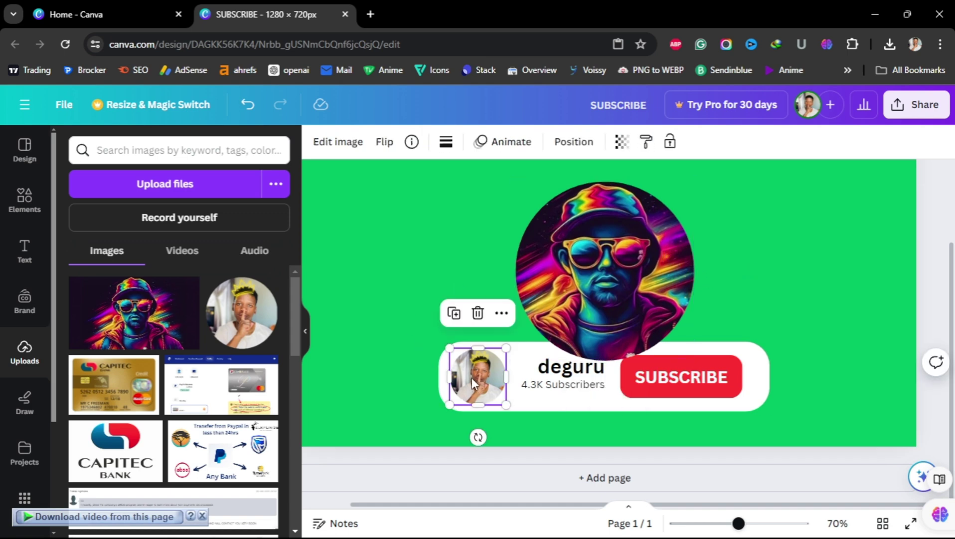
left_click(478, 313)
left_click(648, 269)
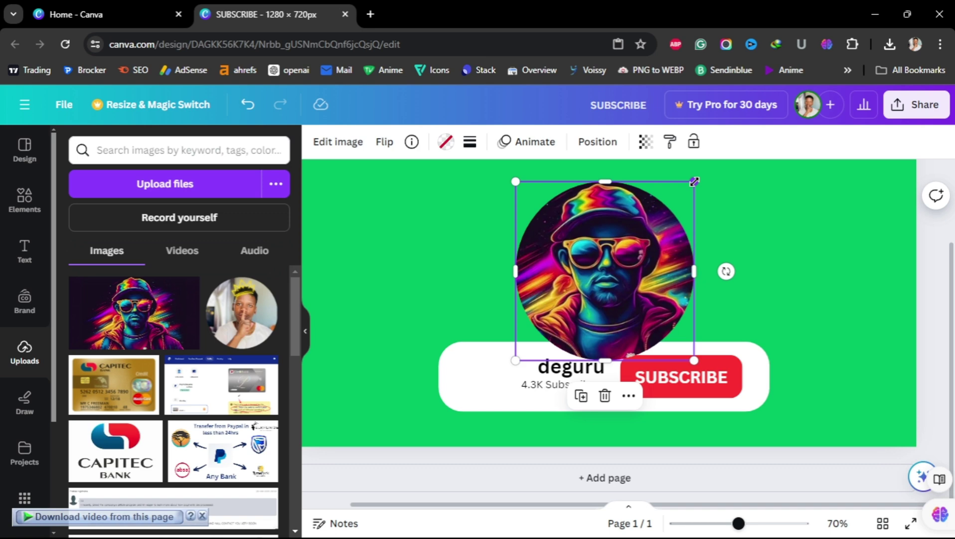
Step: Shrink the portrait to avatar size at the pill's left end and reposition it within its crop
left_click_drag(695, 182, 587, 289)
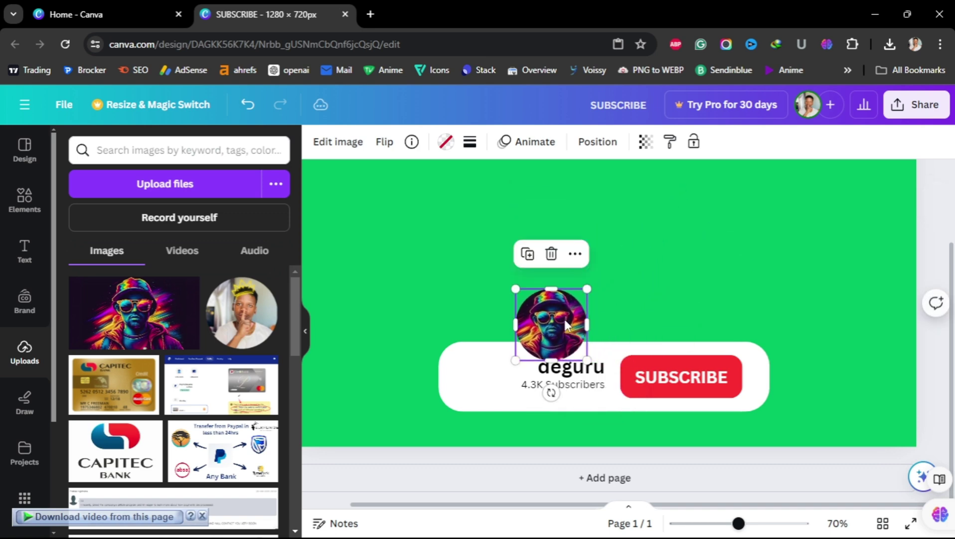
left_click_drag(566, 324, 501, 375)
left_click_drag(523, 341, 481, 383)
double_click(476, 373)
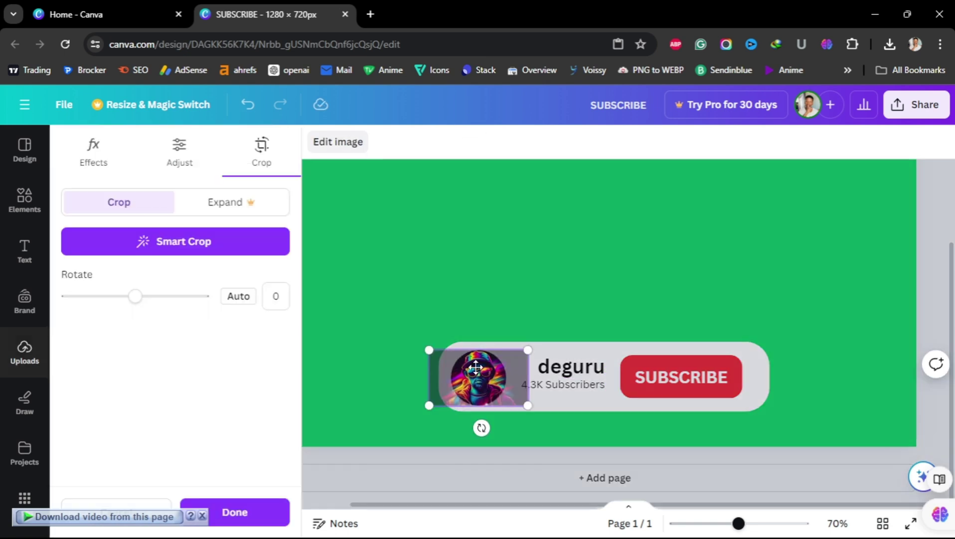
left_click_drag(484, 380, 476, 381)
left_click(516, 248)
left_click(514, 252)
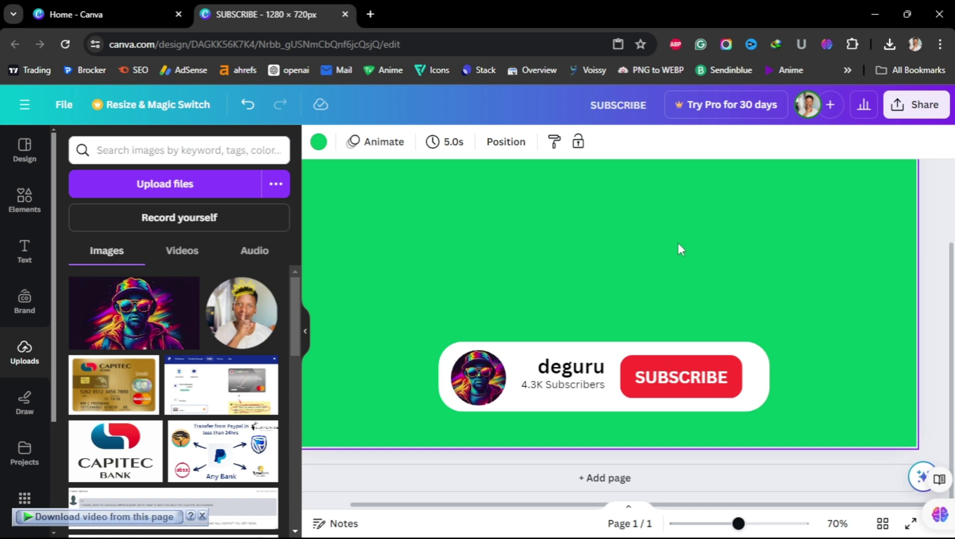
Step: Give the subscribe card a solid border
left_click(596, 412)
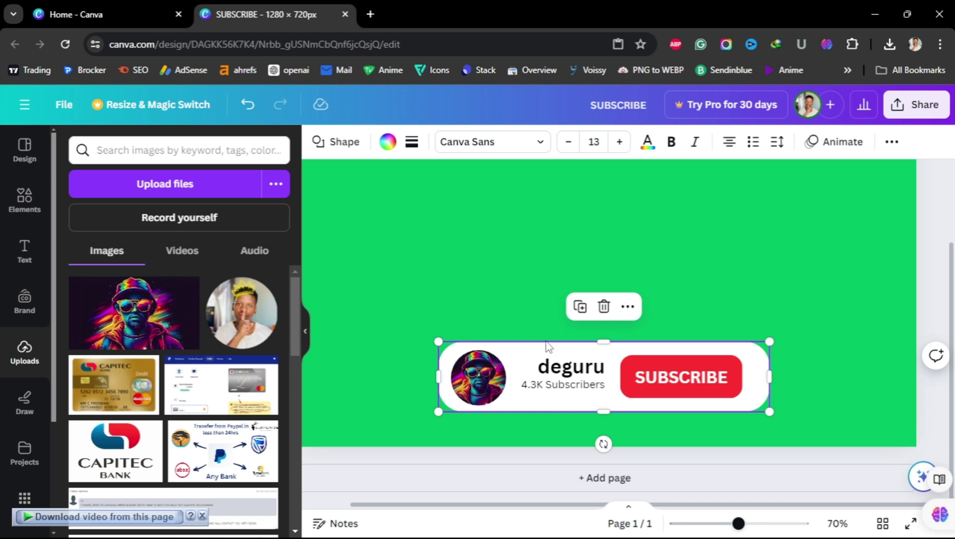
left_click(412, 142)
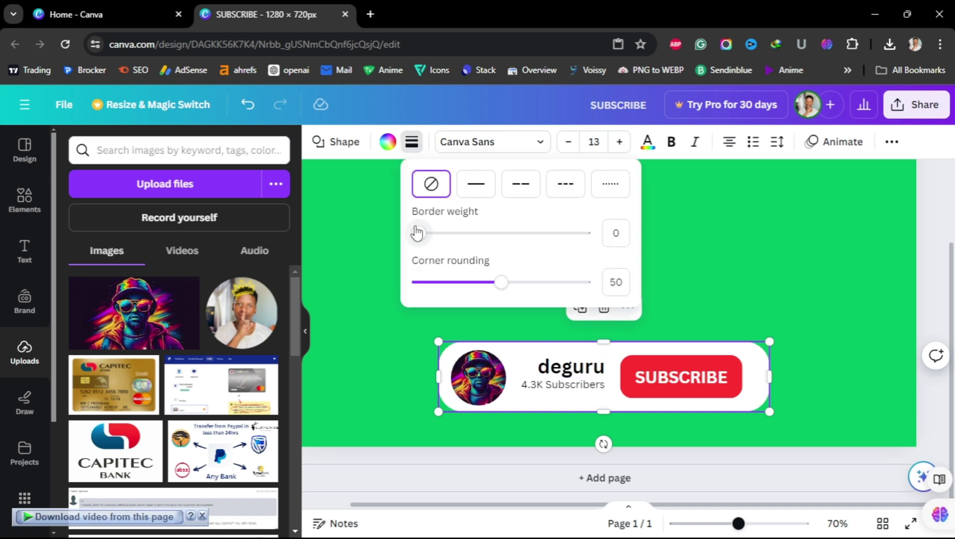
left_click(473, 192)
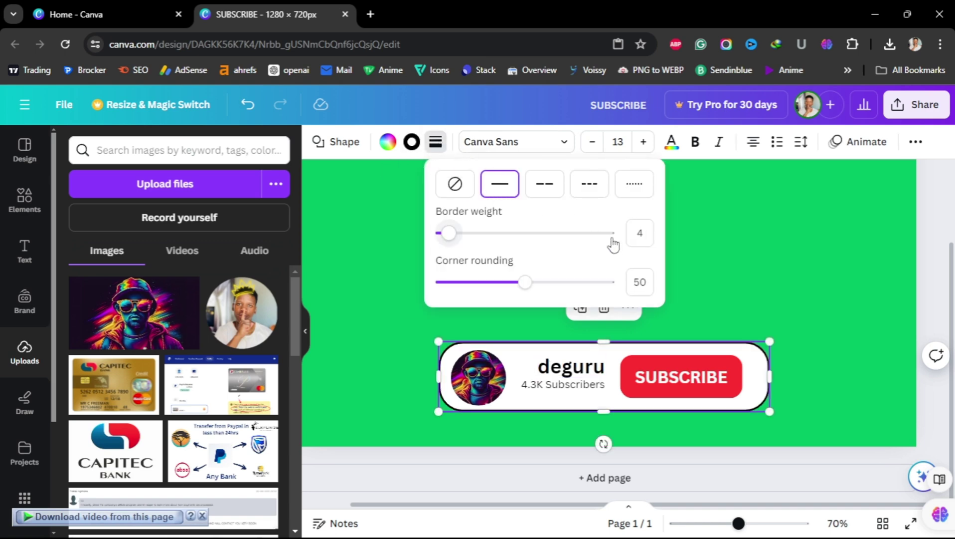
left_click(673, 314)
Step: Give the SUBSCRIBE button a solid border with weight 1
left_click(736, 383)
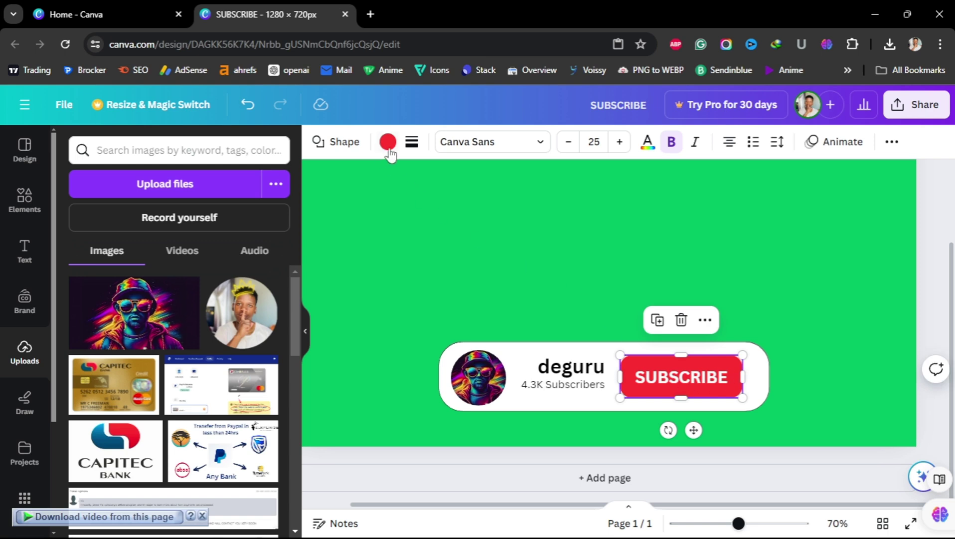
left_click(412, 141)
left_click(472, 194)
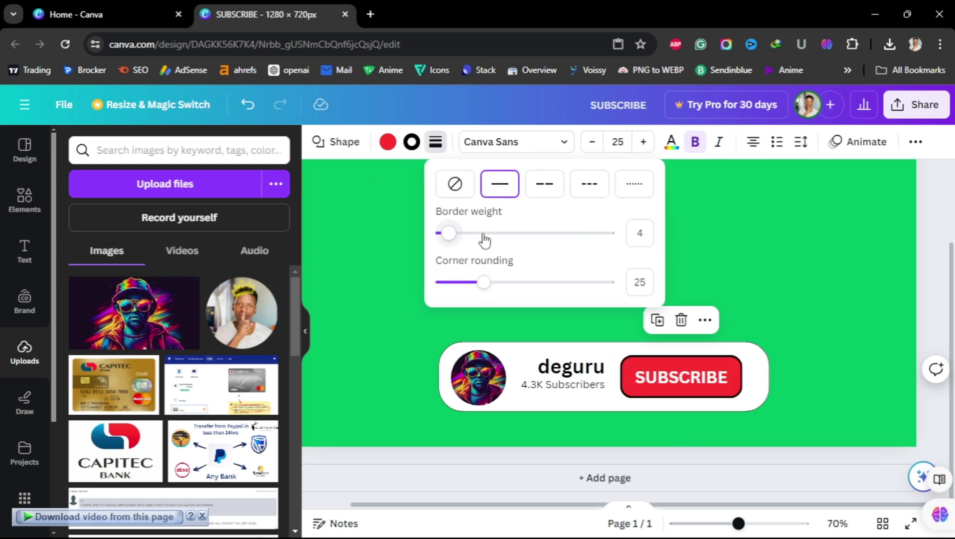
left_click(630, 229)
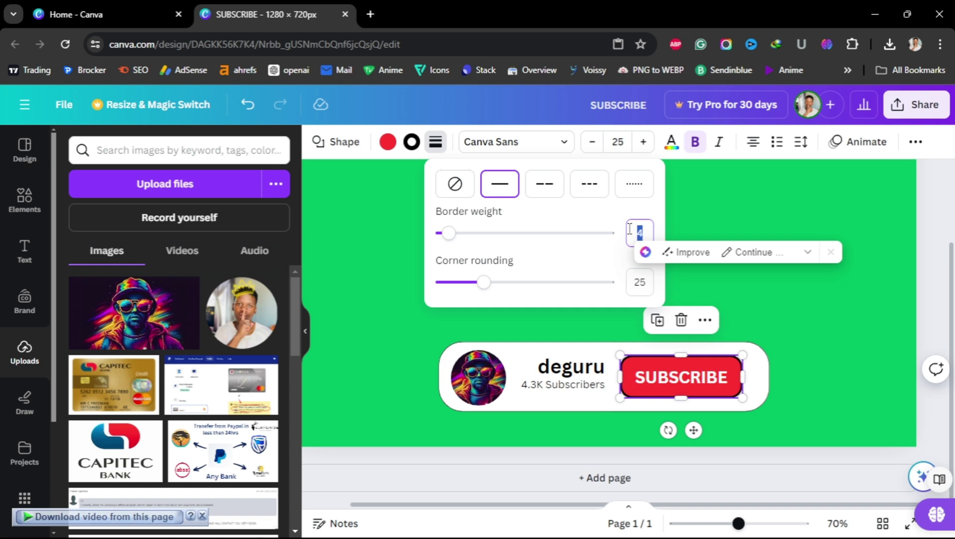
type("1")
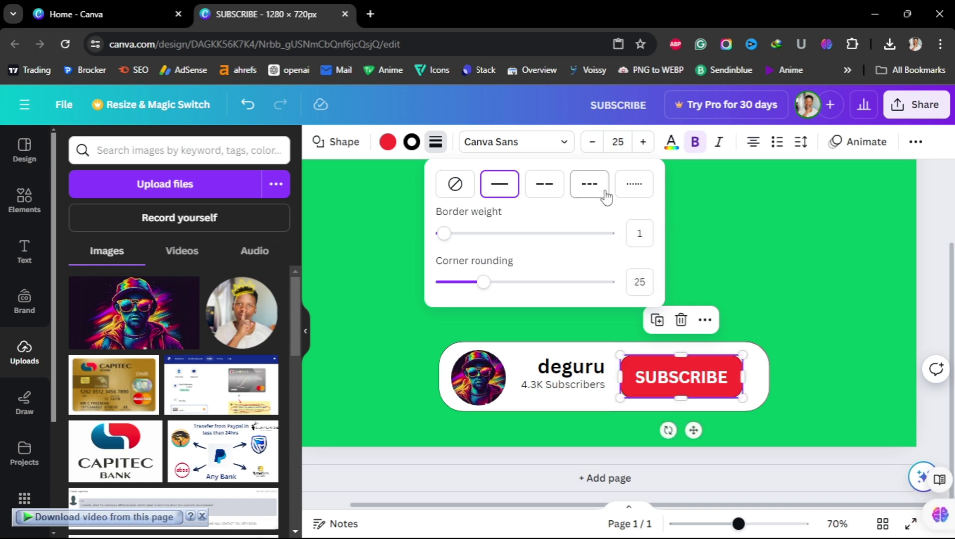
left_click(745, 247)
Step: Shift the channel name slightly left to line up with the subscriber line
scroll(745, 247, "up", 2)
left_click(524, 394)
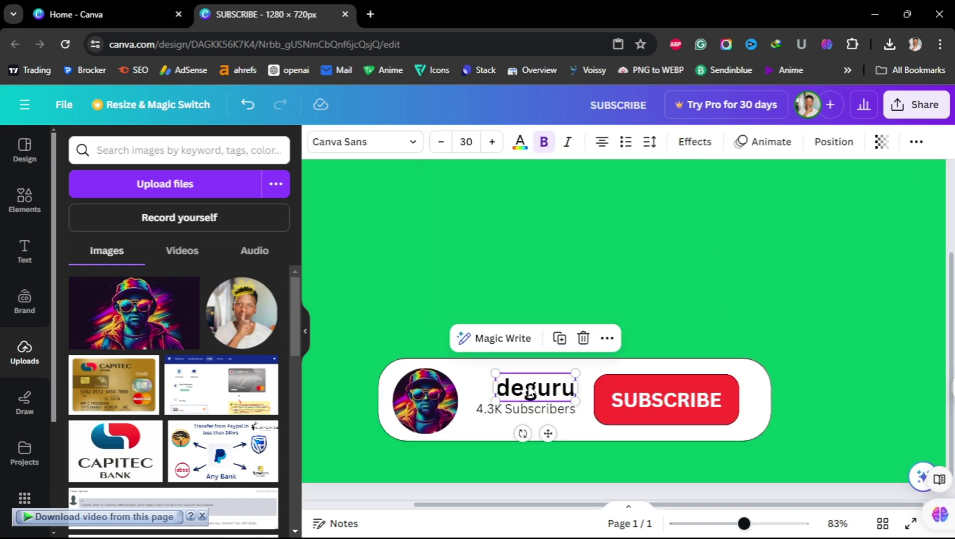
left_click_drag(531, 392, 514, 385)
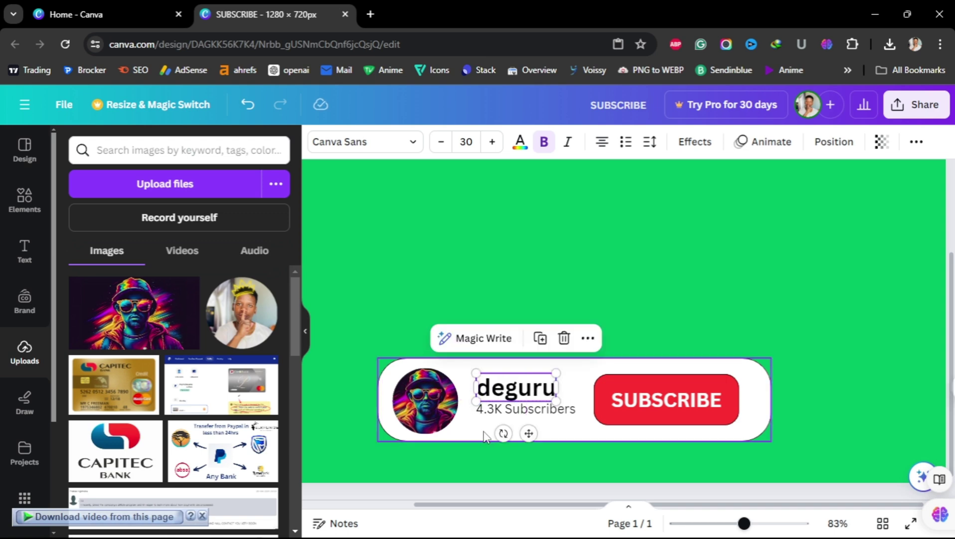
left_click(578, 219)
scroll(621, 228, "down", 1)
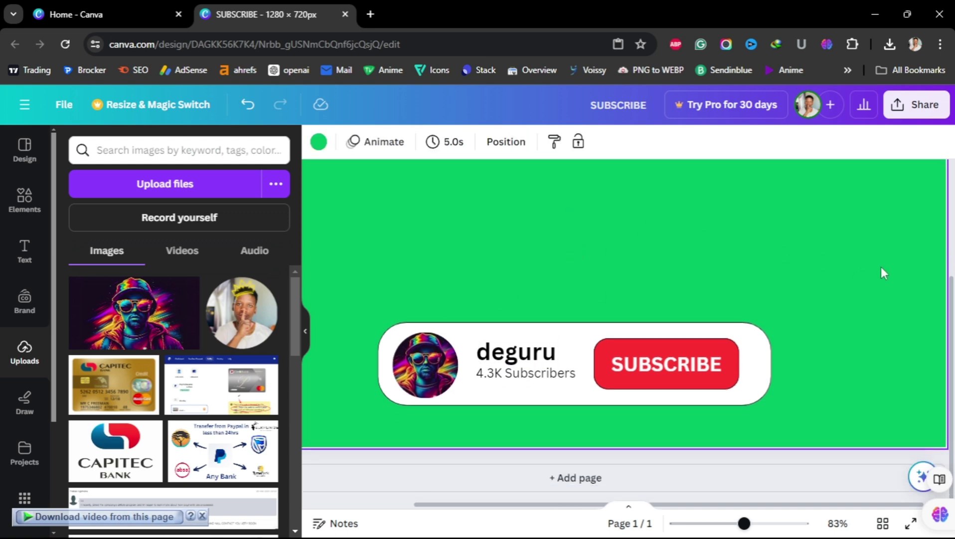
Step: Duplicate the Canva page to create page 2
scroll(715, 260, "down", 3, "ctrl")
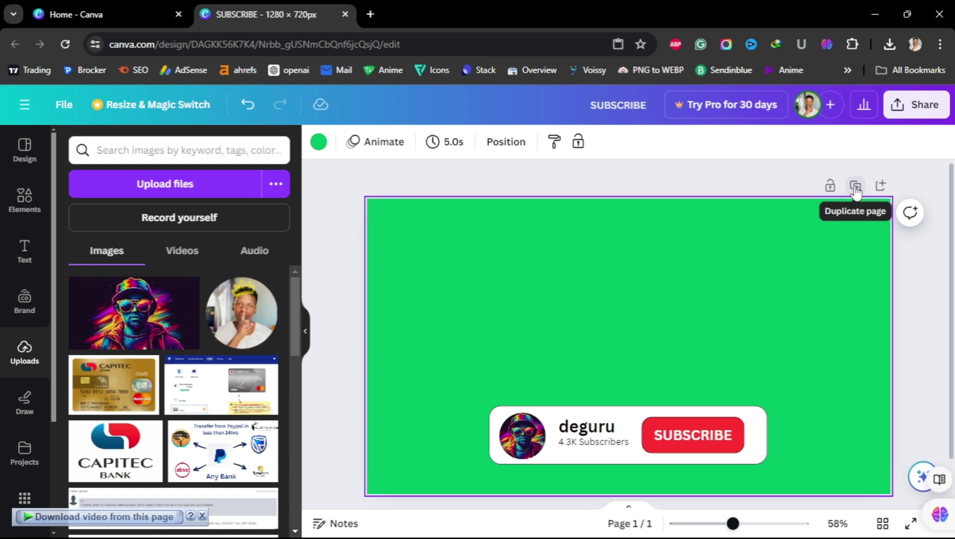
left_click(856, 189)
scroll(643, 314, "up", 3)
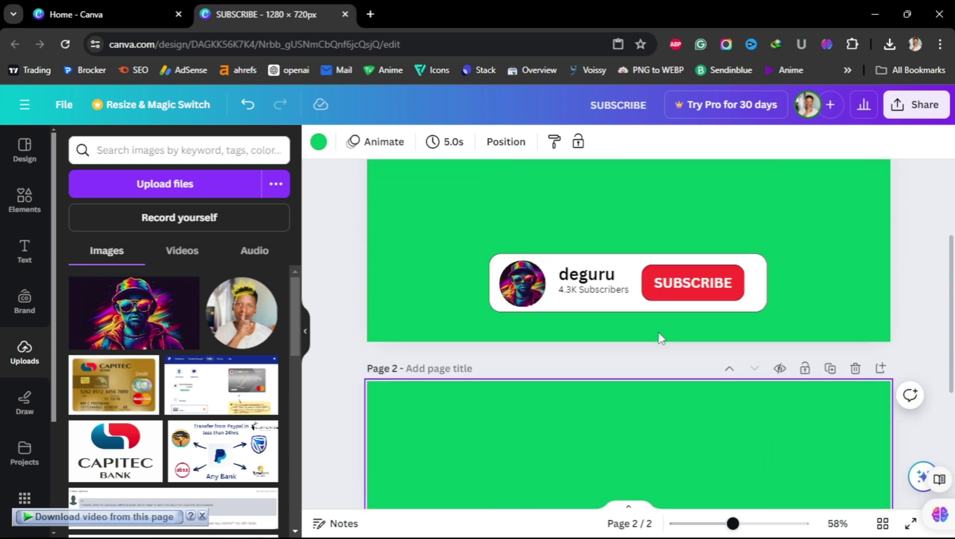
scroll(567, 291, "up", 1)
scroll(580, 366, "down", 4)
scroll(582, 271, "up", 3)
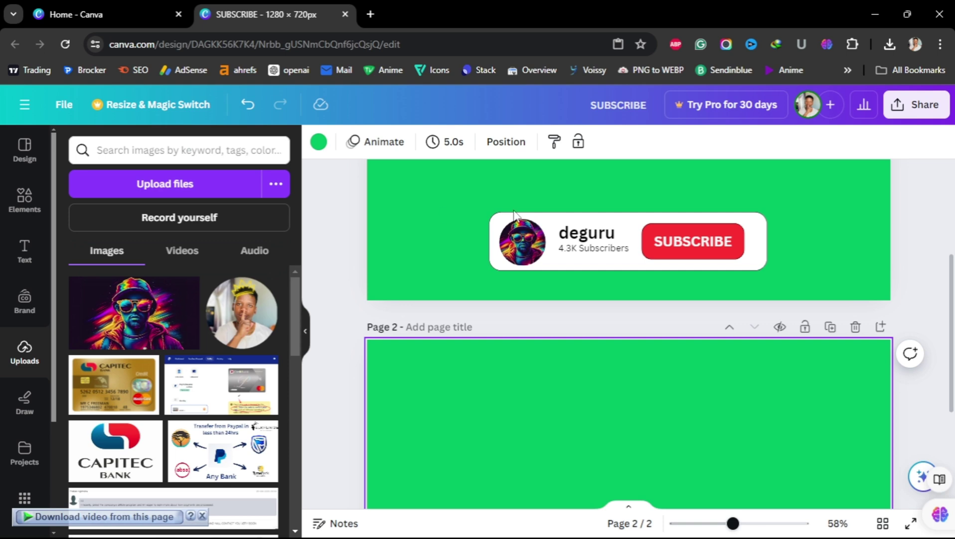
scroll(758, 410, "up", 5)
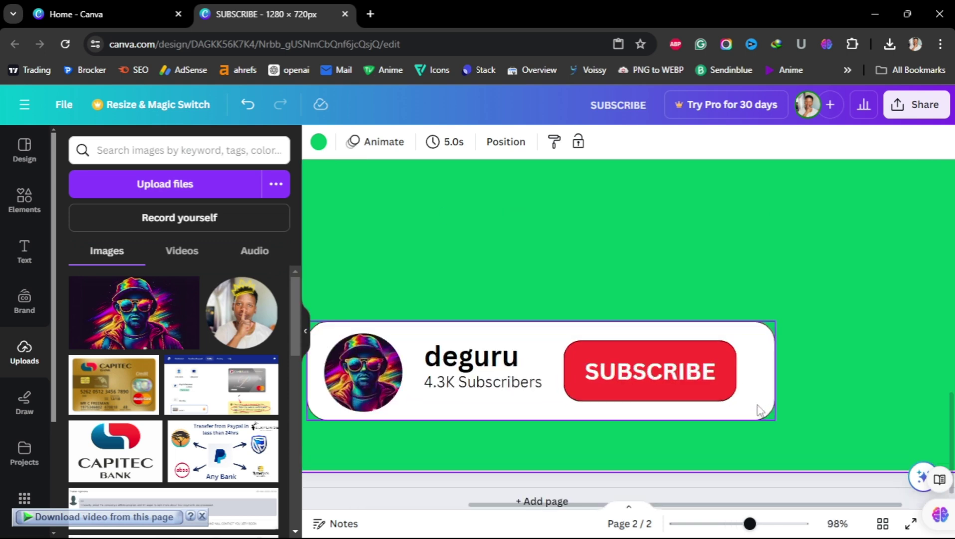
Step: Change the fill of page 2's SUBSCRIBE button to grey
left_click(714, 355)
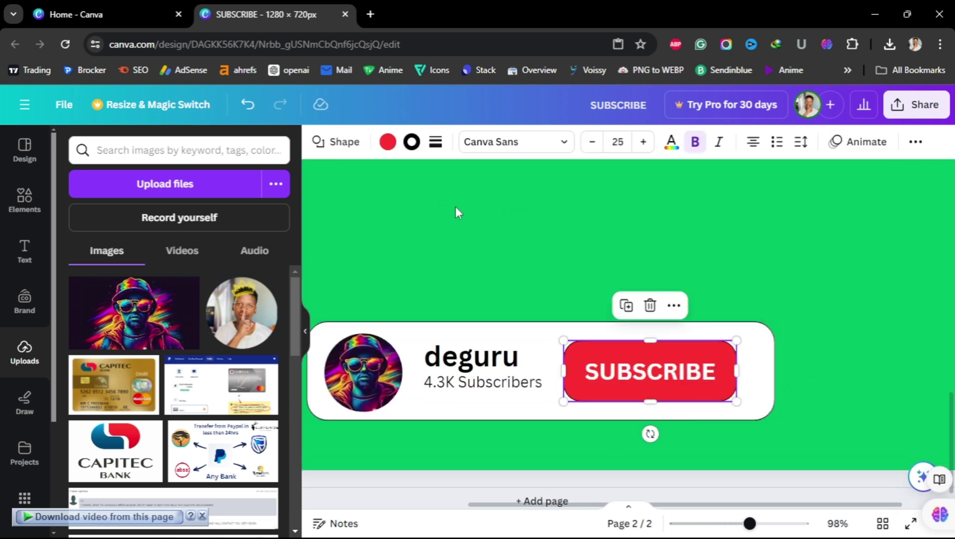
left_click(388, 141)
scroll(219, 319, "down", 3)
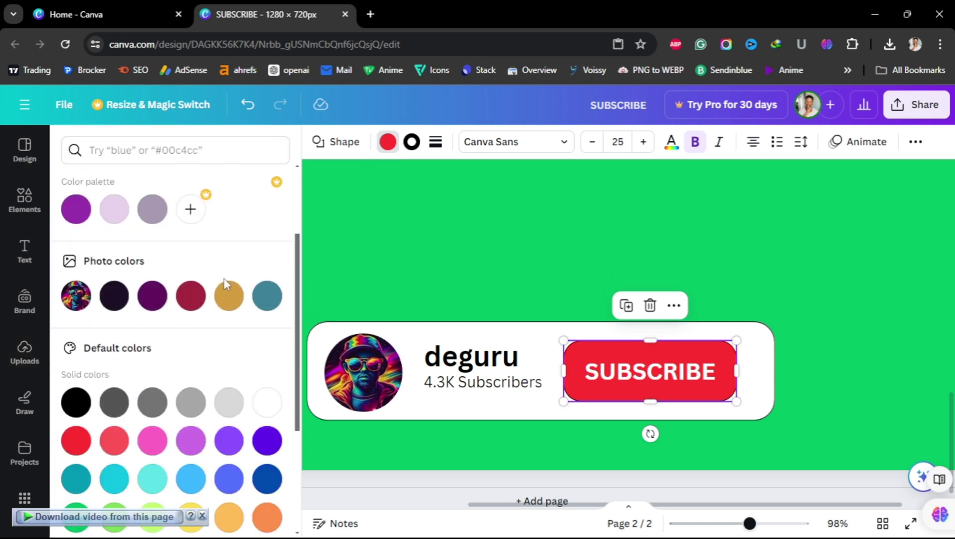
left_click(191, 391)
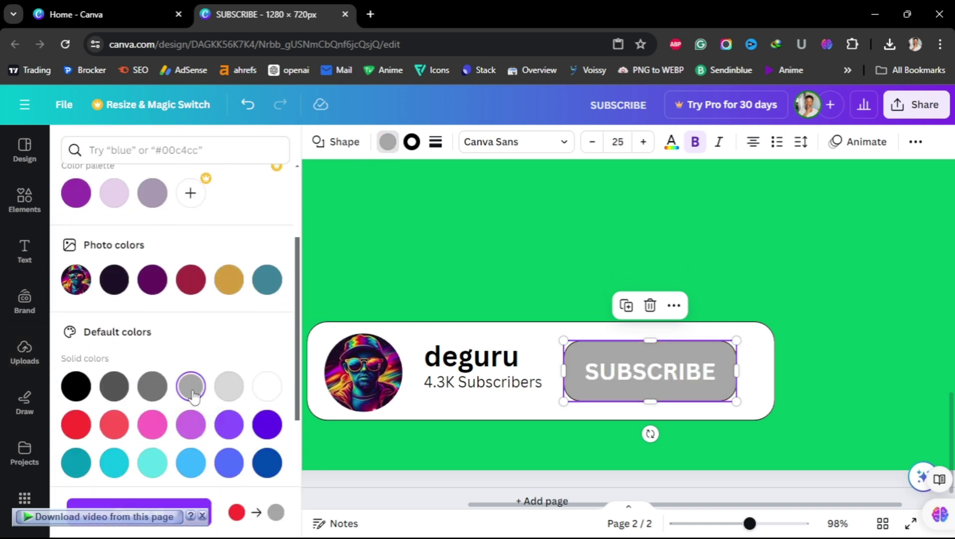
left_click(487, 288)
Step: Add a D to the button text so it reads SUBSCRIBED
left_click(658, 372)
double_click(667, 369)
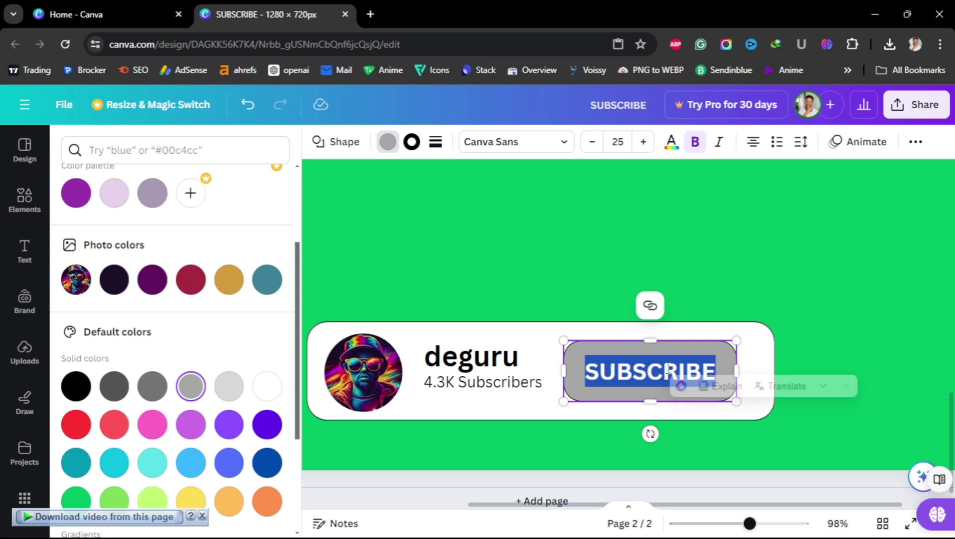
left_click(665, 370)
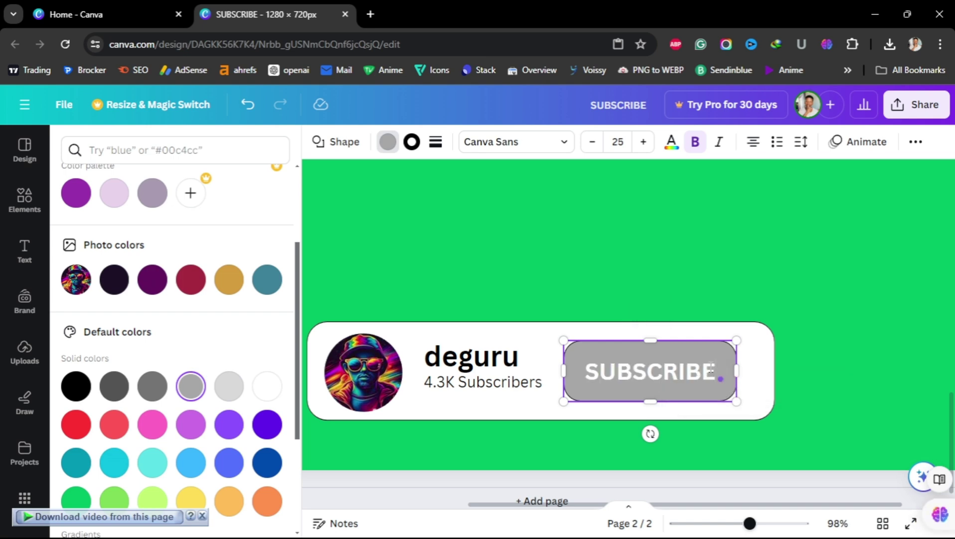
left_click(713, 370)
type("D")
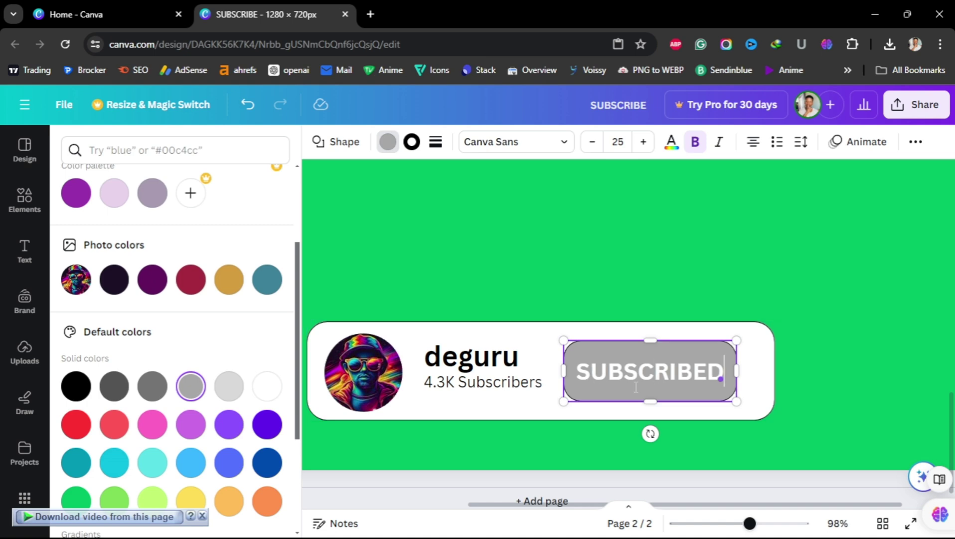
left_click(794, 315)
scroll(794, 315, "down", 5)
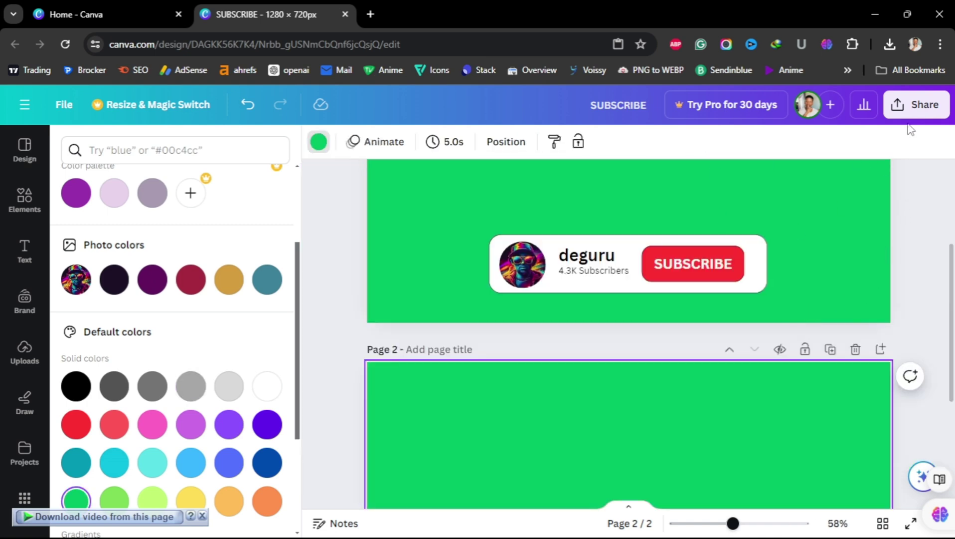
Step: Download All pages (2) as PNG from the Share menu's download settings
left_click(916, 106)
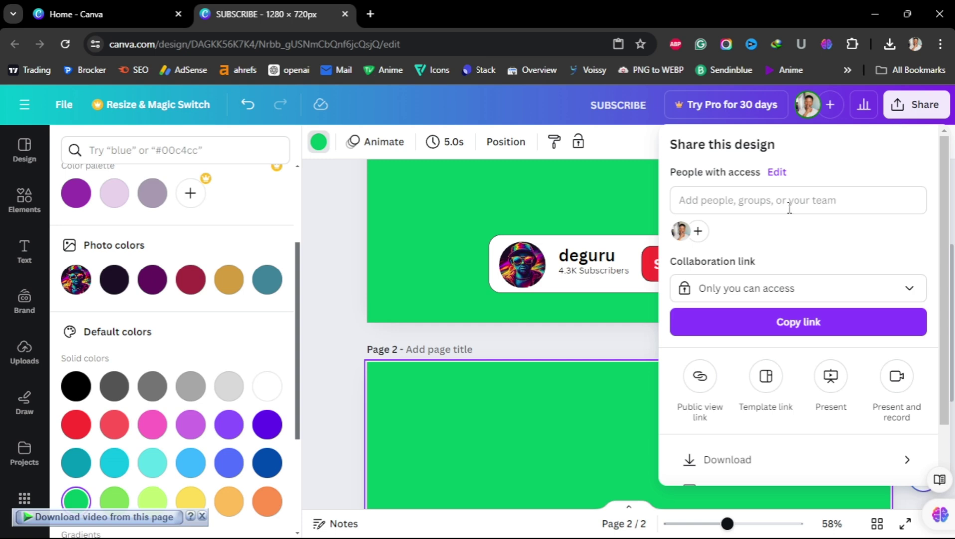
scroll(763, 299, "down", 1)
left_click(741, 397)
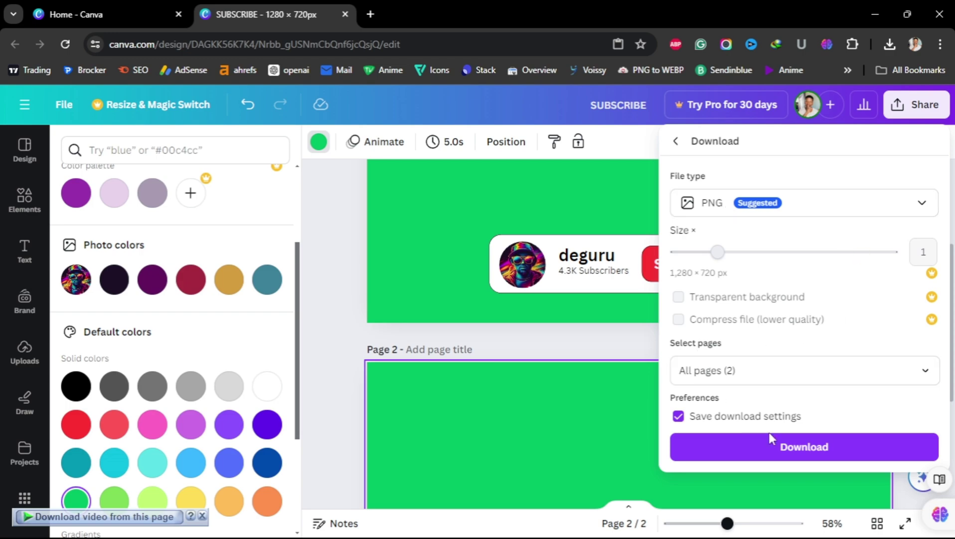
left_click(783, 449)
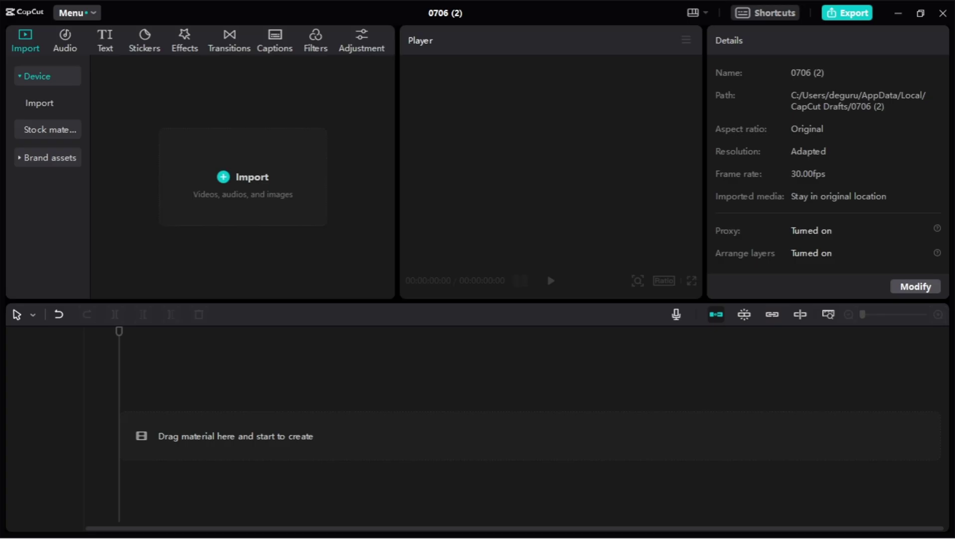
Step: Import 1.png and 2.png into CapCut's media, then scrub IMG_8377.MOV and return to its start
left_click_drag(448, 280, 226, 192)
left_click(189, 247)
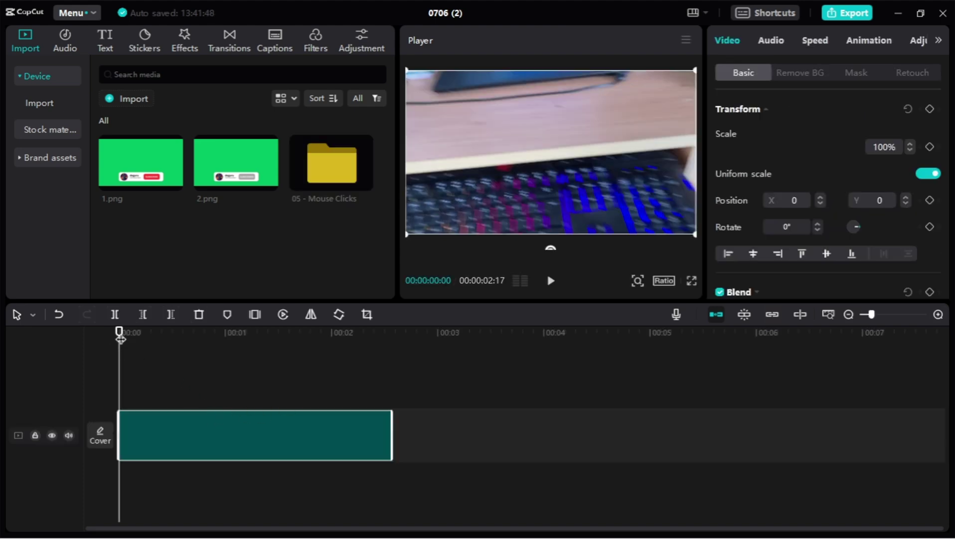
left_click_drag(120, 338, 375, 403)
key("Home")
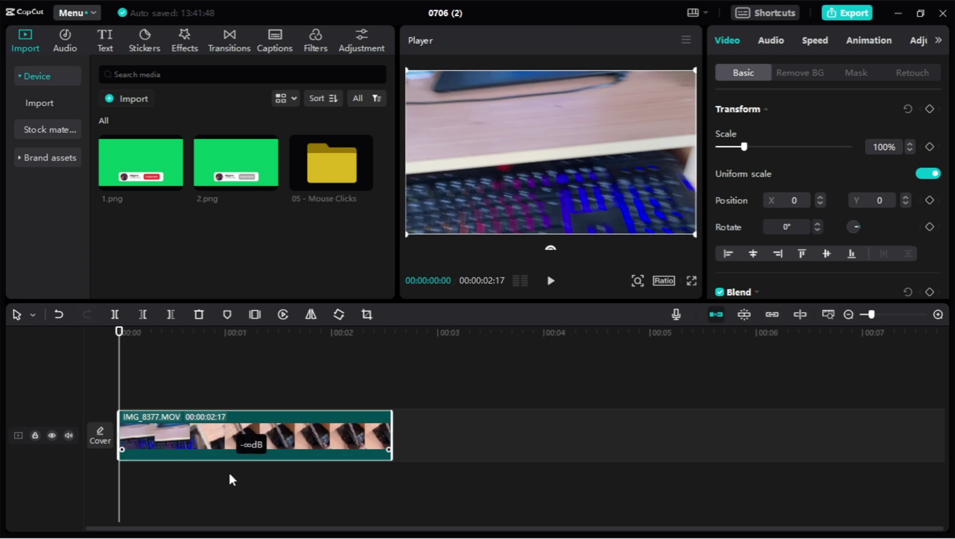
Step: Put 1.png on a track above the video, trimmed to 00:00:02:18
mouse_move(177, 187)
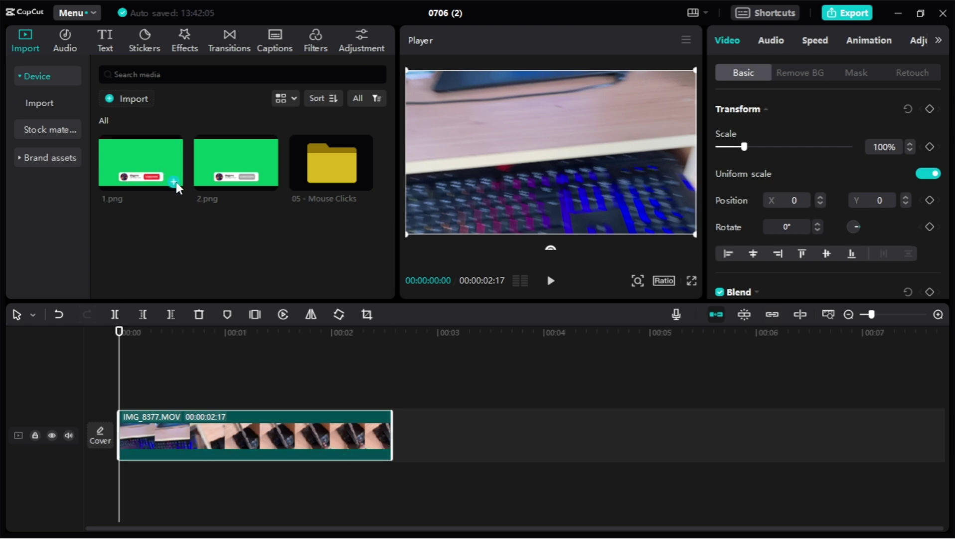
left_click_drag(139, 172, 108, 393)
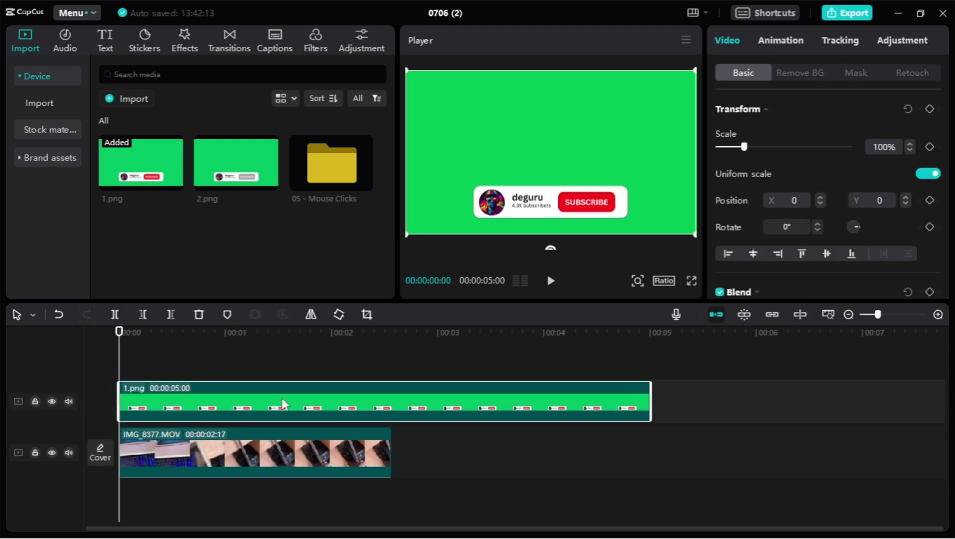
left_click_drag(650, 401, 395, 411)
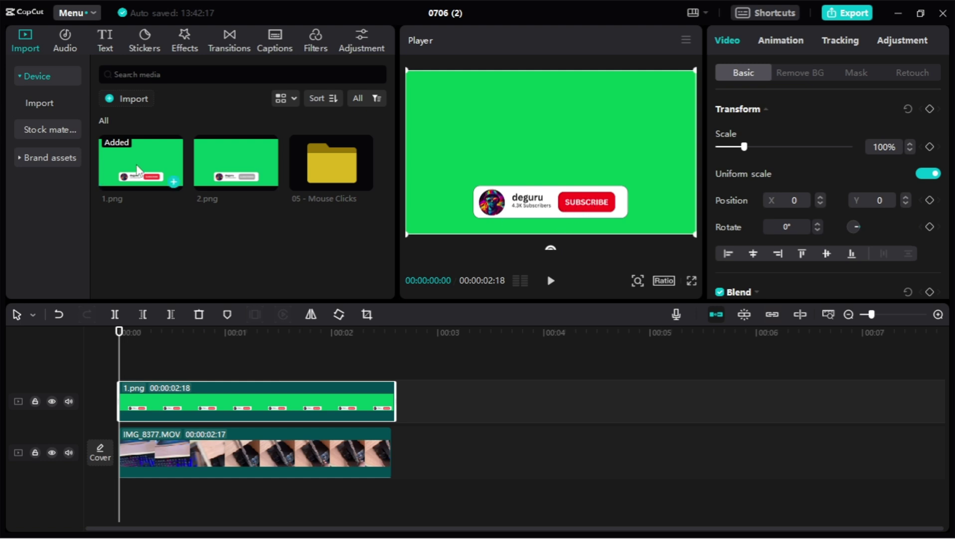
Step: Stack 2.png above 1.png, trim it to the video's end, start it about a second in
left_click_drag(233, 164, 120, 369)
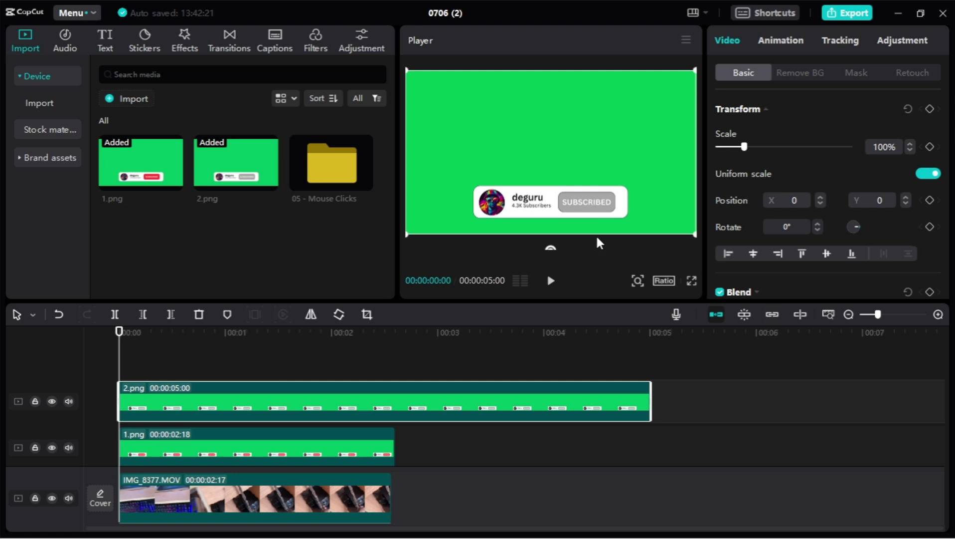
left_click_drag(652, 397, 393, 422)
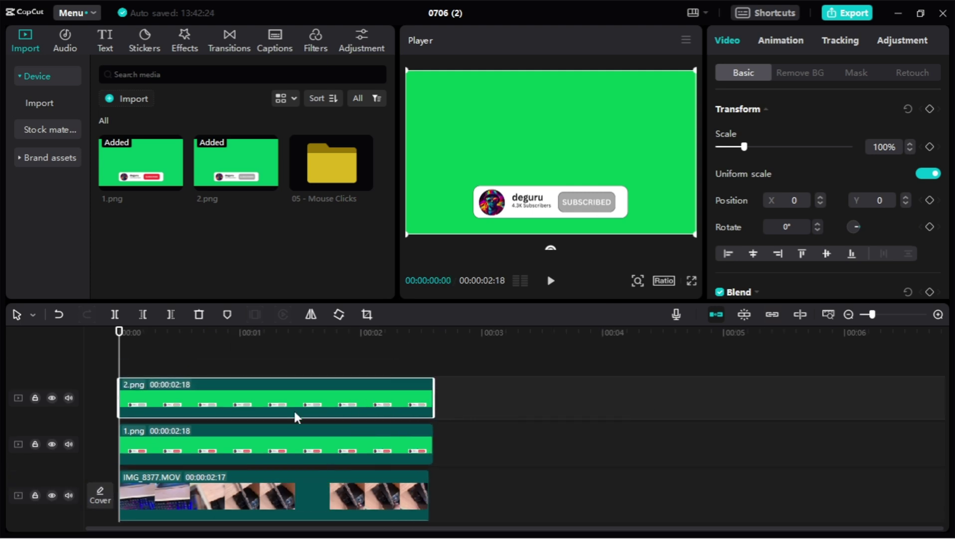
left_click_drag(119, 396, 251, 402)
key("space")
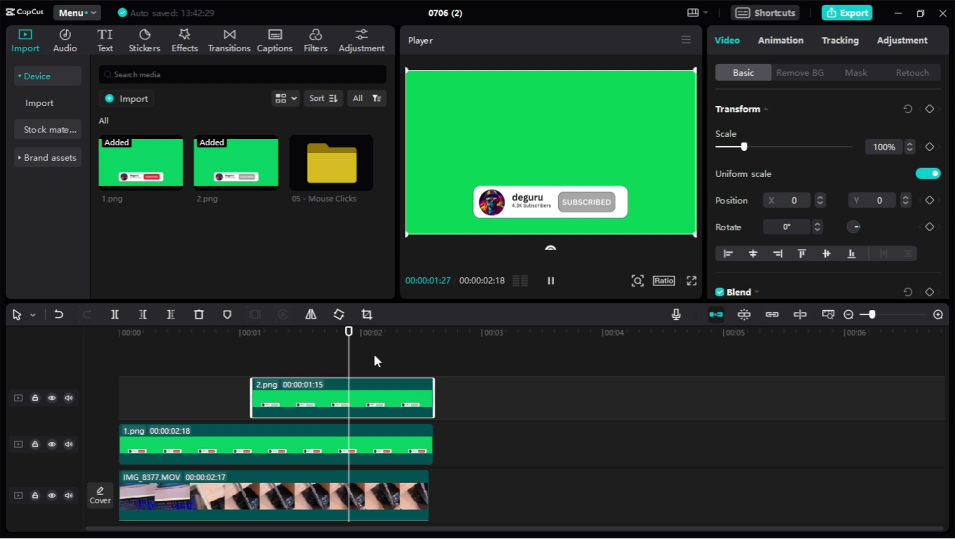
key("space")
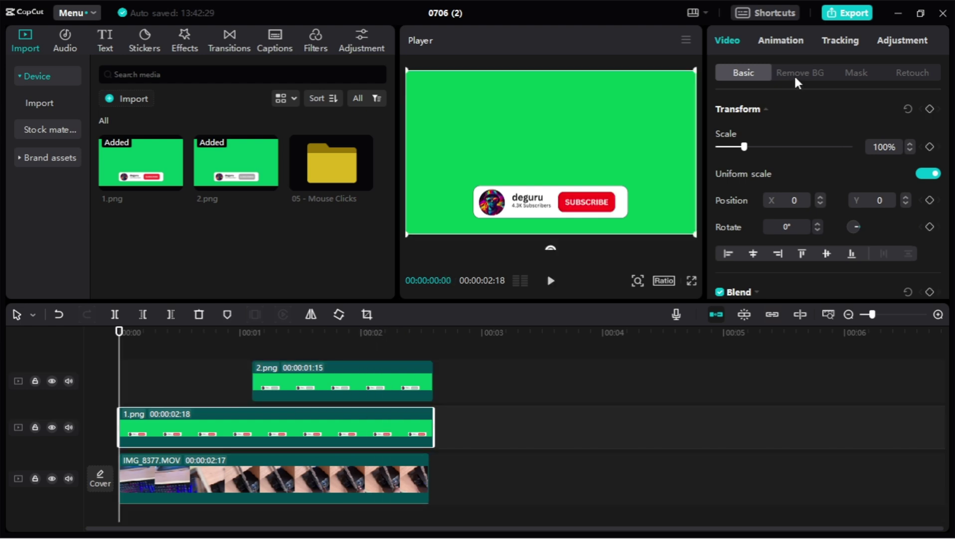
Step: Key out 1.png's green background with Chroma key and the colour picker
left_click(800, 73)
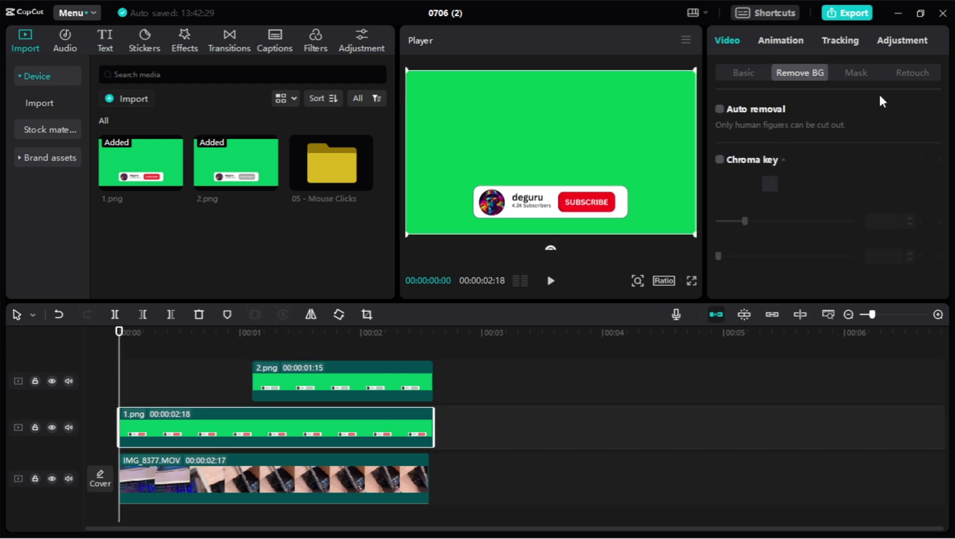
left_click(719, 160)
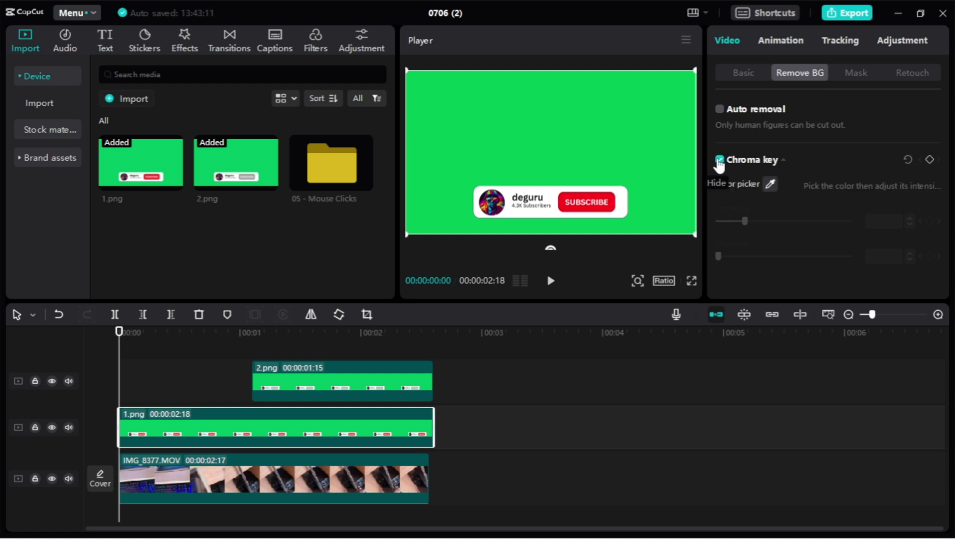
left_click(770, 183)
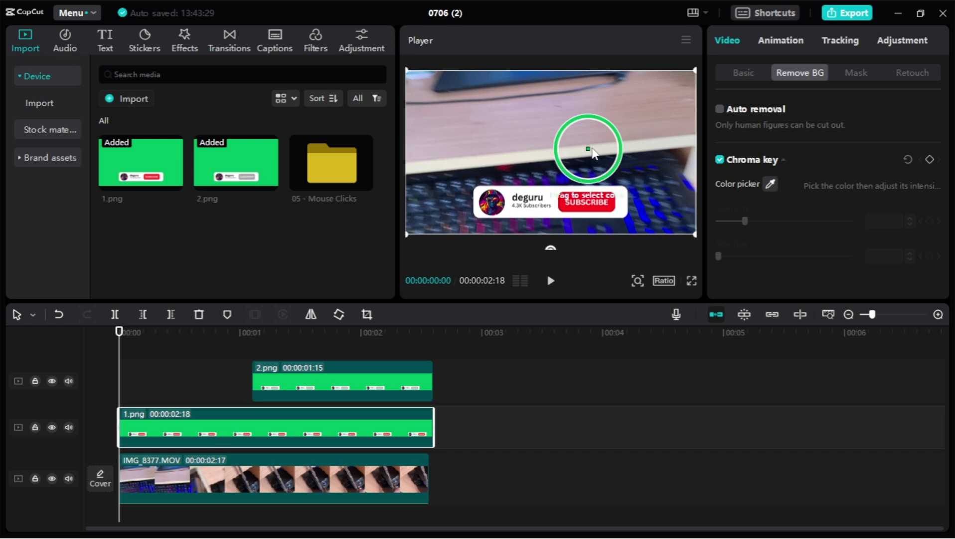
left_click(619, 131)
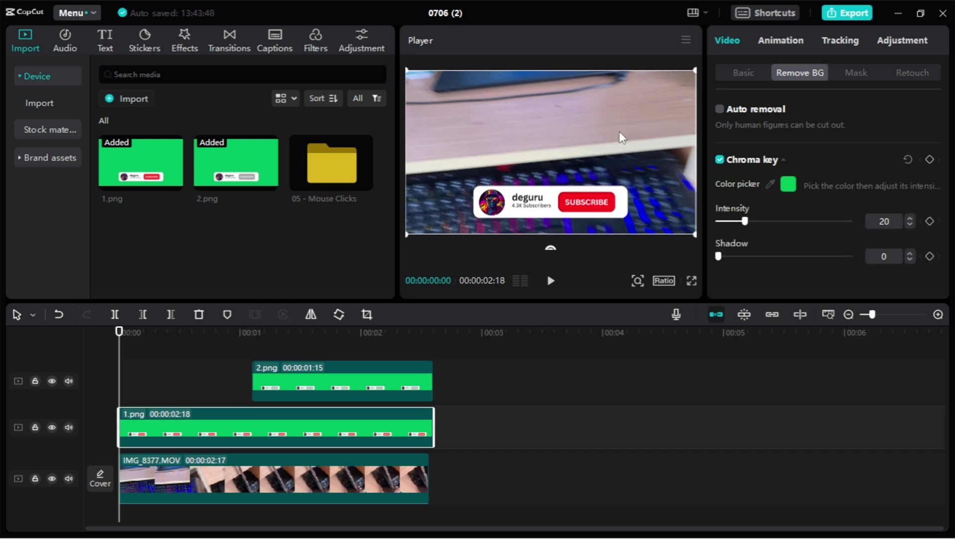
Step: Give 1.png a Slide Up entrance, lengthened to about one second
left_click(781, 40)
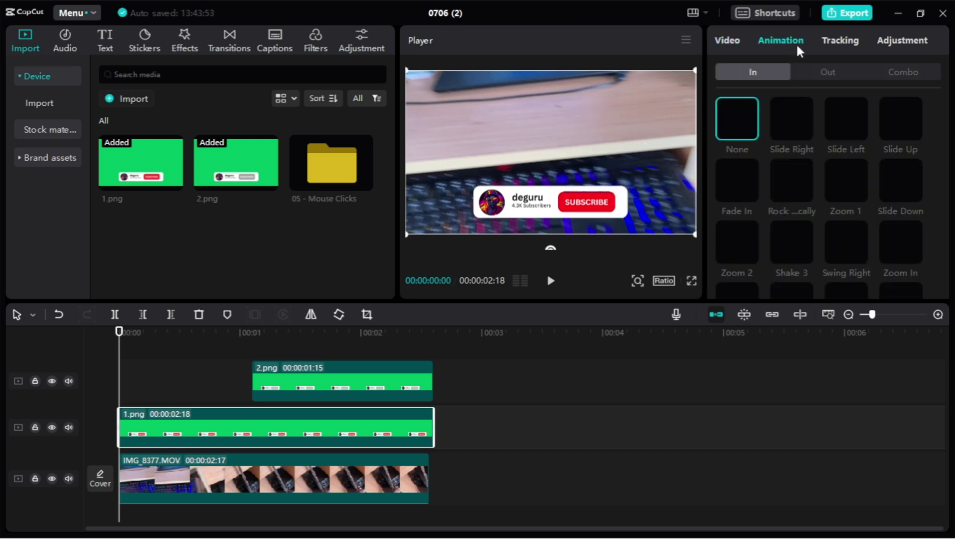
left_click(901, 130)
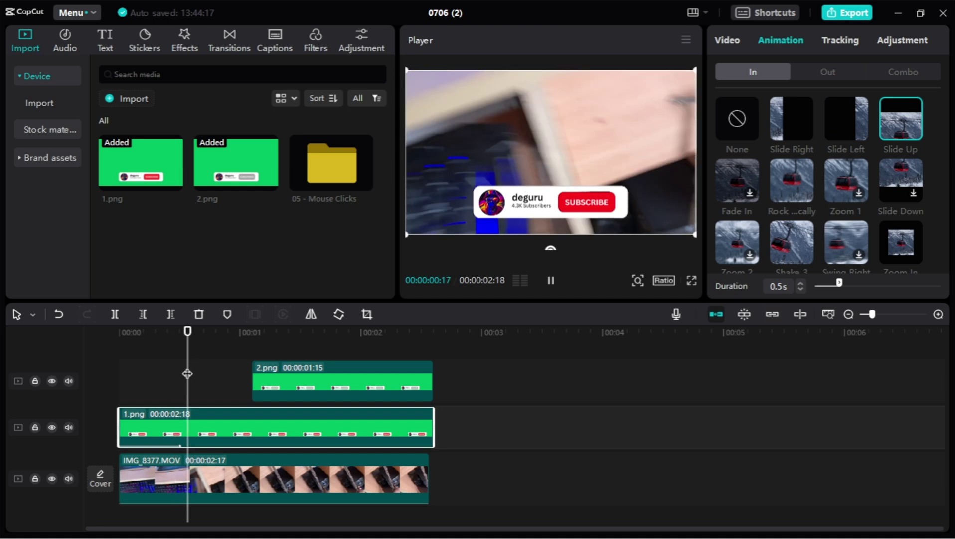
left_click(800, 283)
left_click(800, 283)
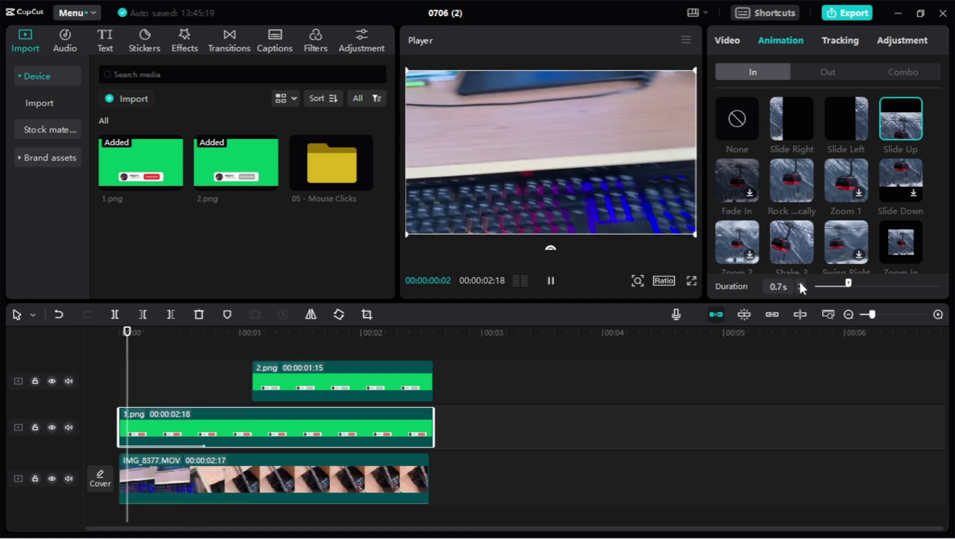
left_click(800, 283)
left_click(801, 283)
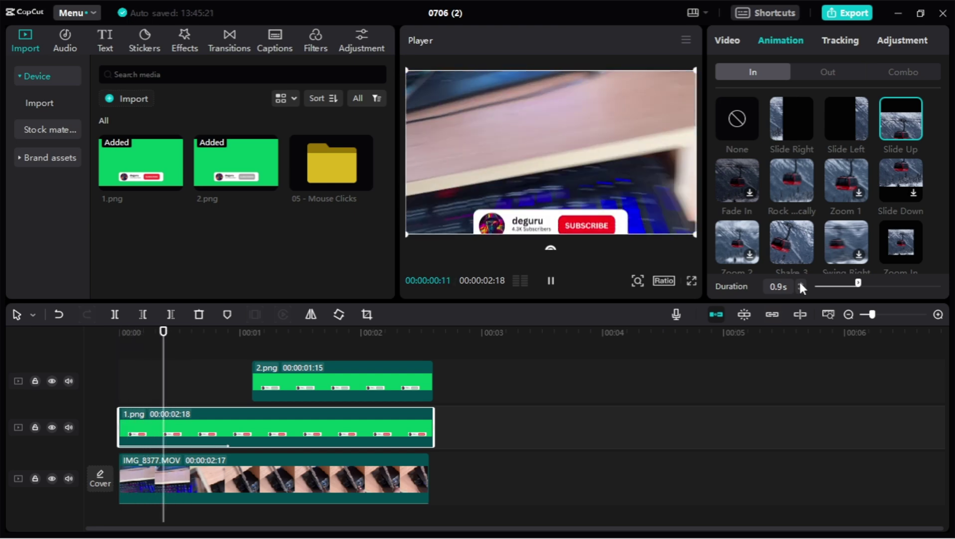
left_click(801, 283)
left_click(252, 333)
left_click(287, 397)
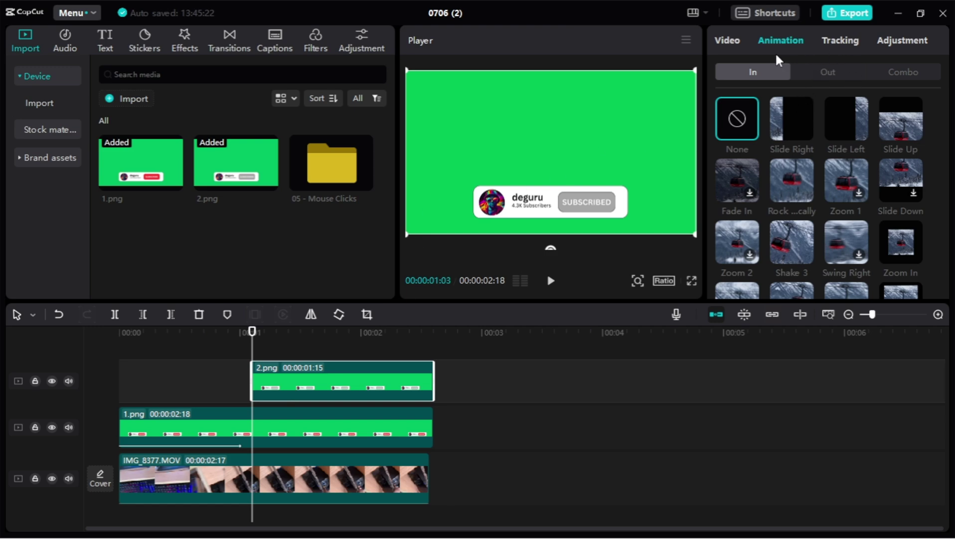
Step: Enable Chroma key on 2.png and sample its green background in the Player
left_click(738, 41)
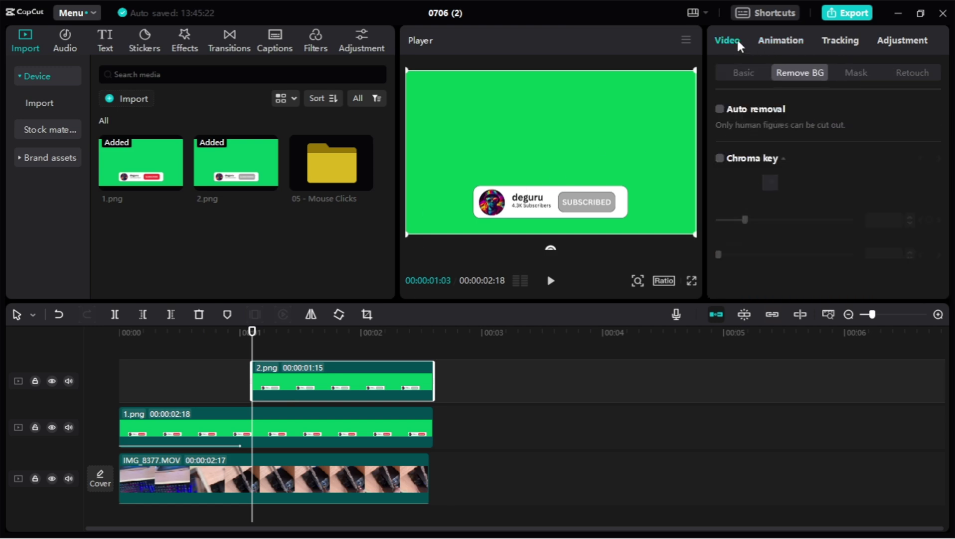
left_click(720, 160)
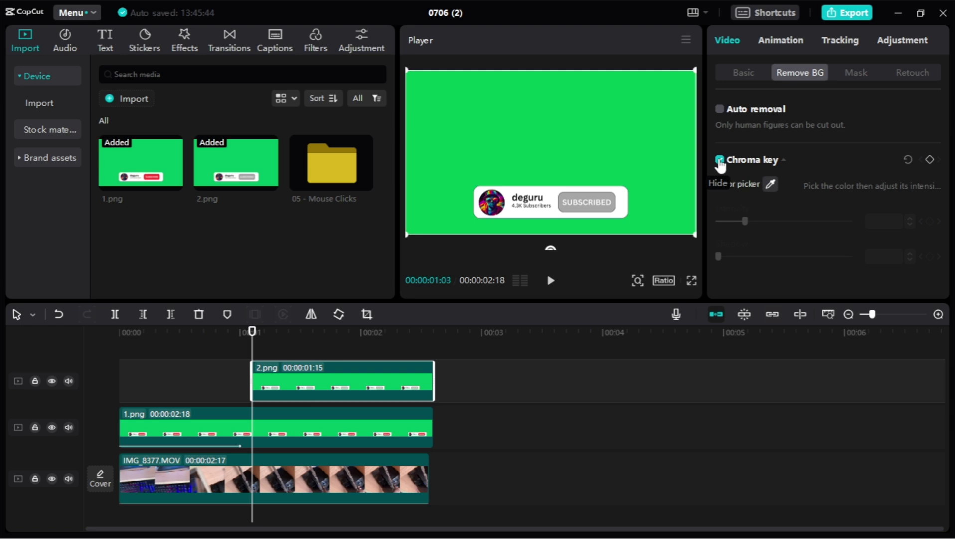
left_click(771, 185)
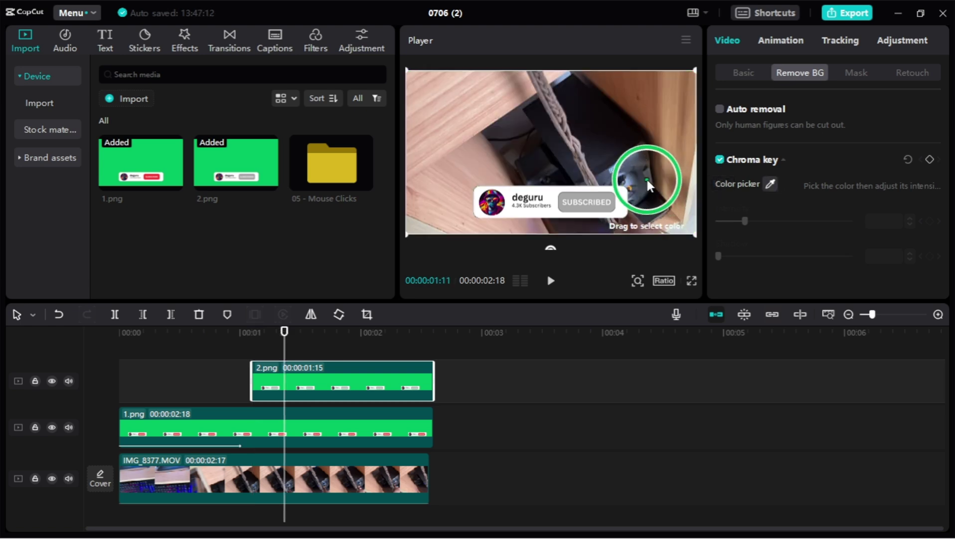
left_click(648, 186)
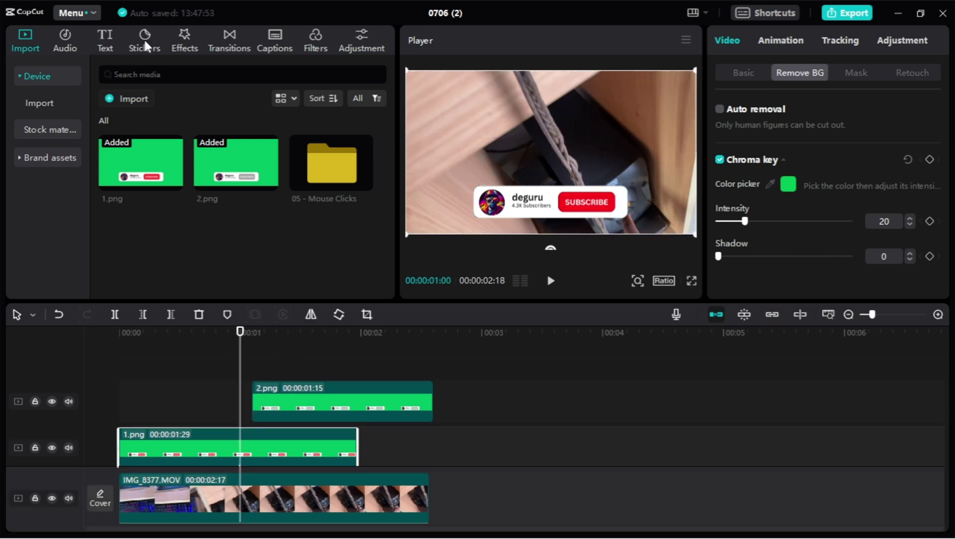
Step: Add the hand-pointer sticker from the Emphasis stickers to the timeline
left_click(146, 44)
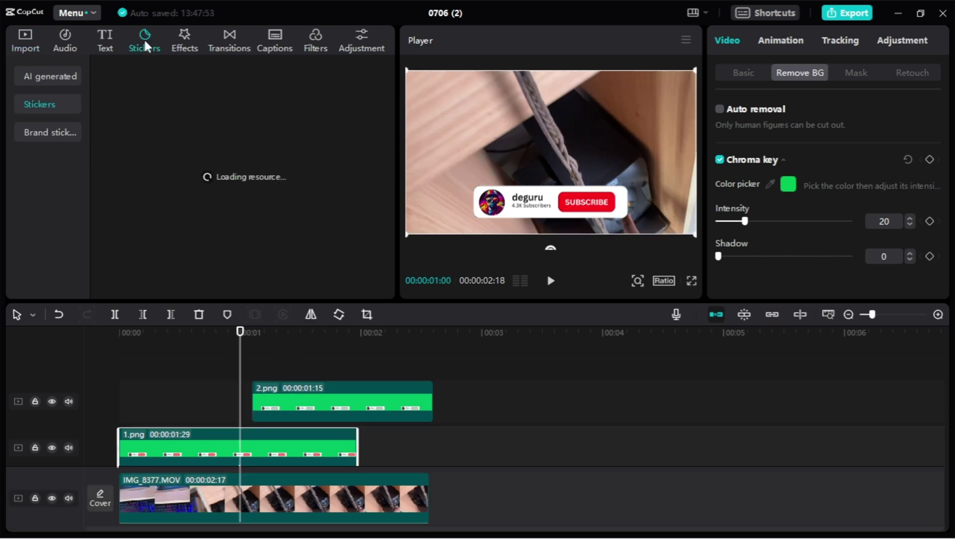
scroll(35, 188, "down", 10)
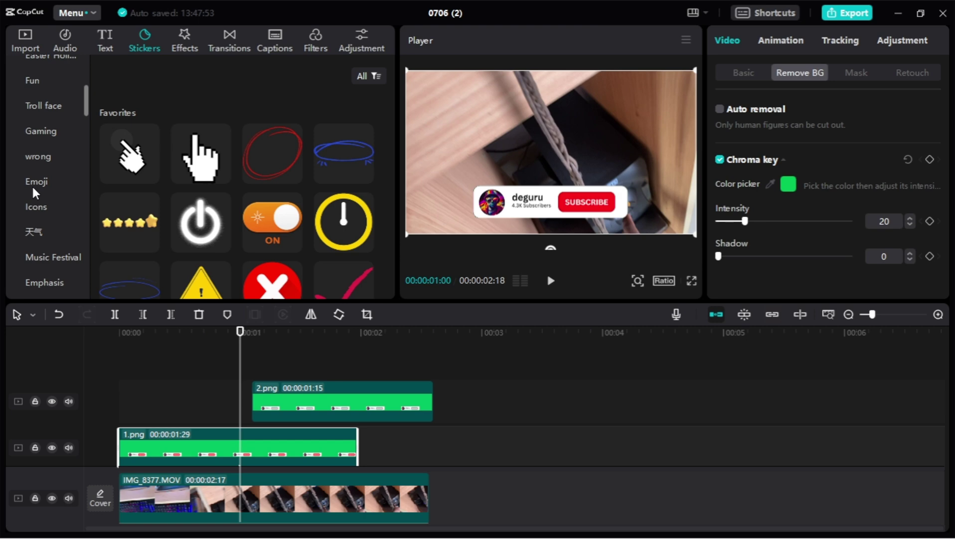
scroll(59, 180, "down", 5)
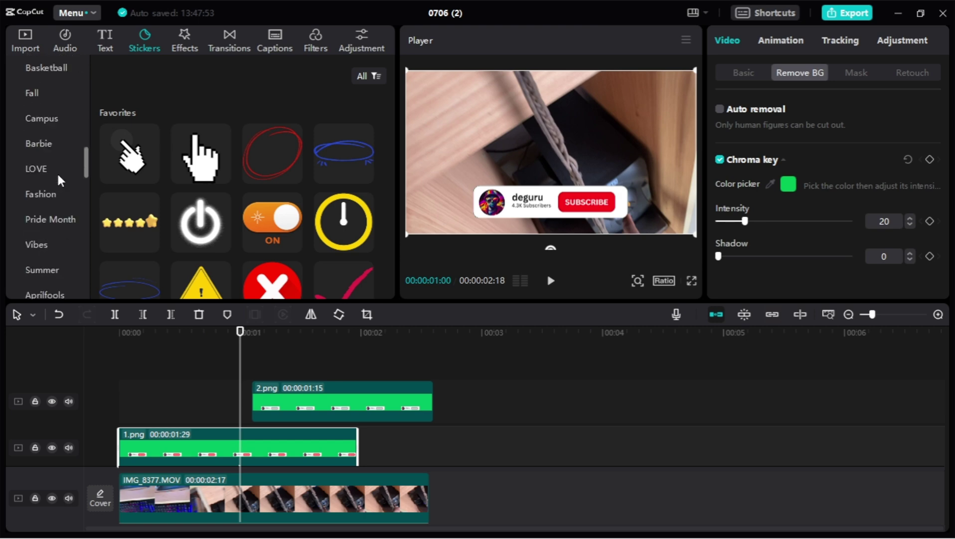
scroll(59, 180, "up", 3)
scroll(59, 182, "up", 4)
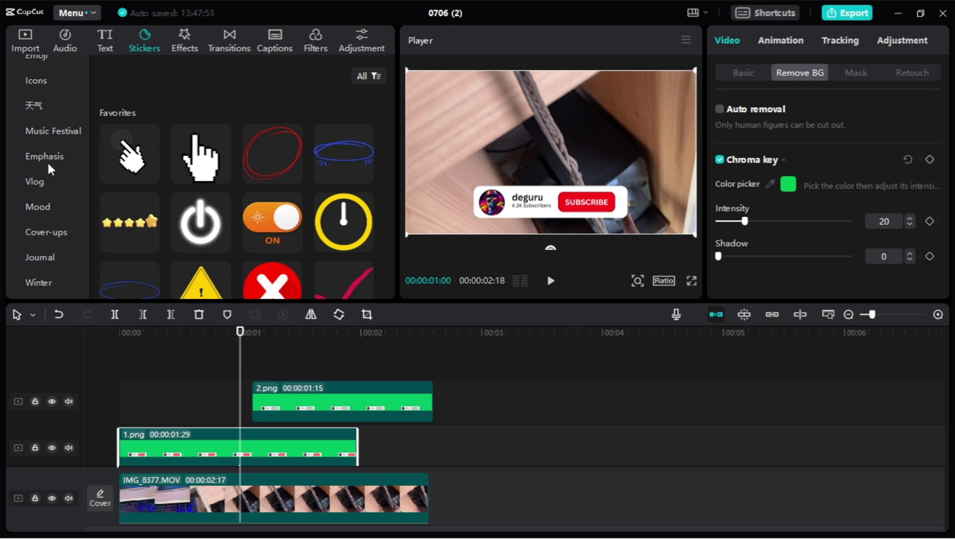
left_click(49, 164)
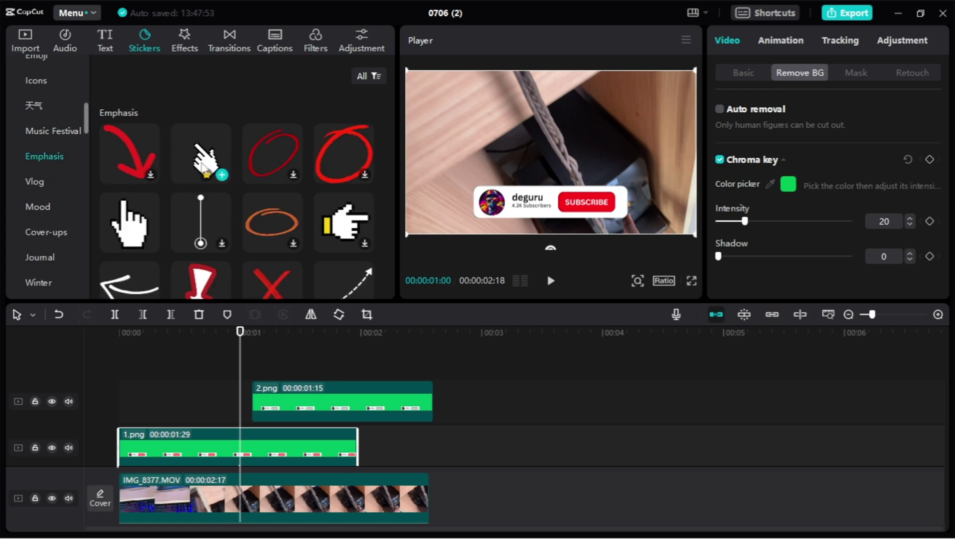
left_click(201, 155)
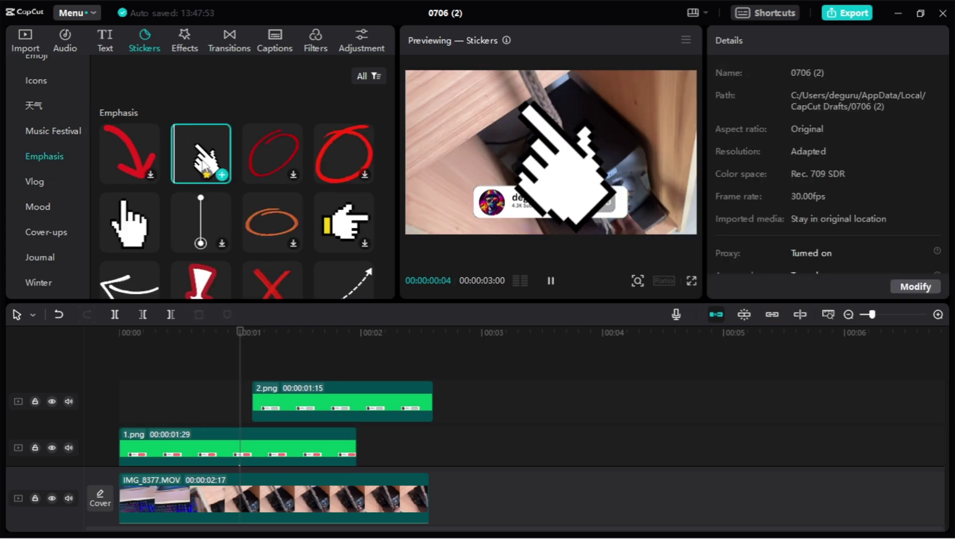
left_click(222, 175)
Step: Scale the hand sticker to 22% and place it on the SUBSCRIBE button
left_click(358, 387)
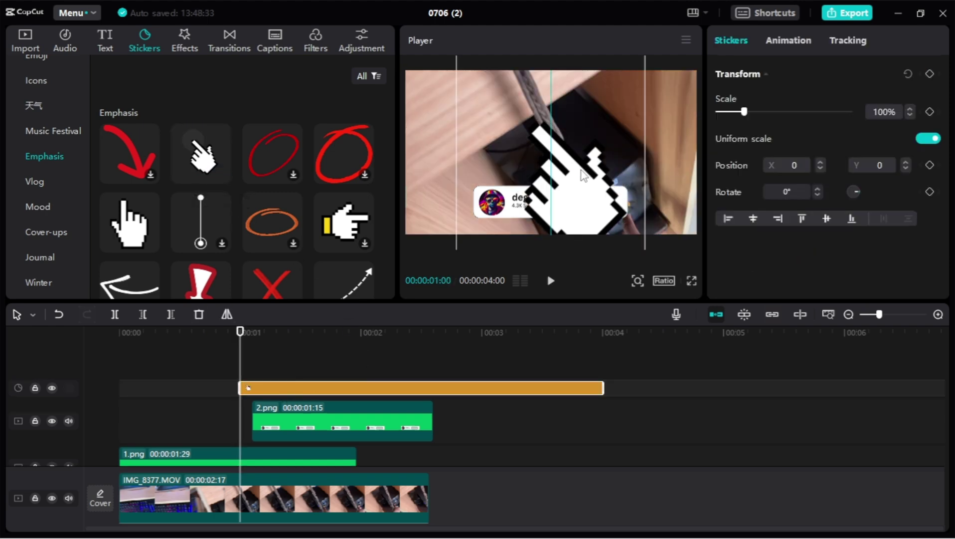
left_click_drag(743, 114, 726, 118)
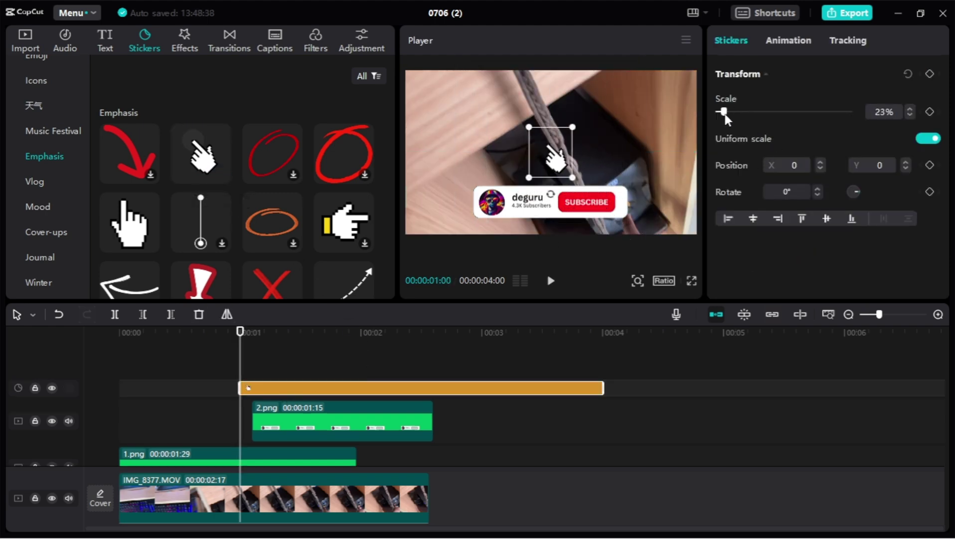
left_click_drag(550, 169, 627, 225)
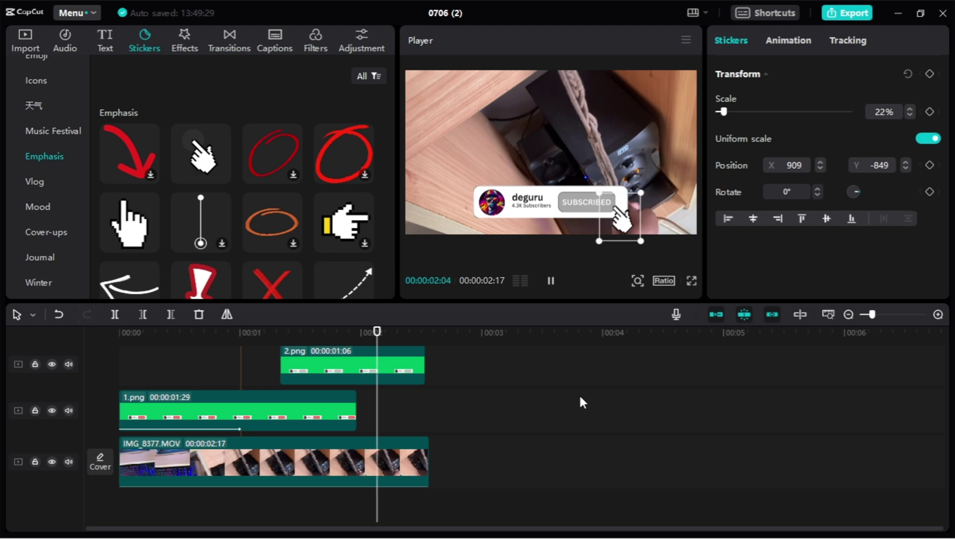
key("space")
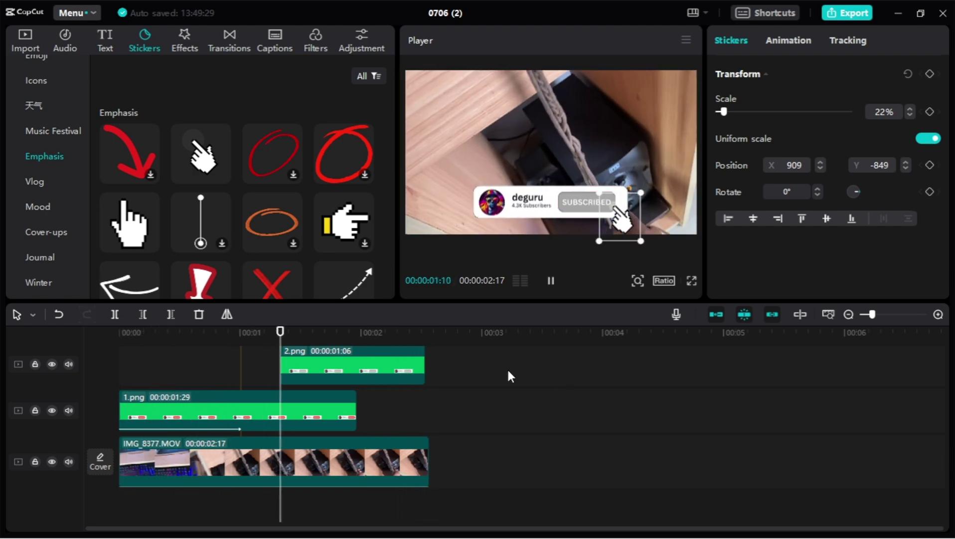
left_click(349, 368)
Step: Turn the overlay clip into Compound clip1
right_click(351, 369)
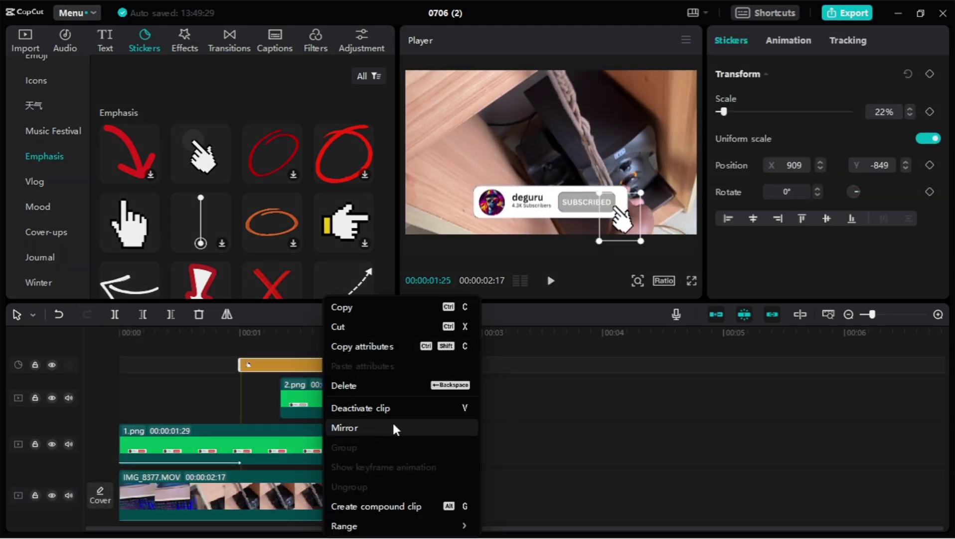
left_click(402, 507)
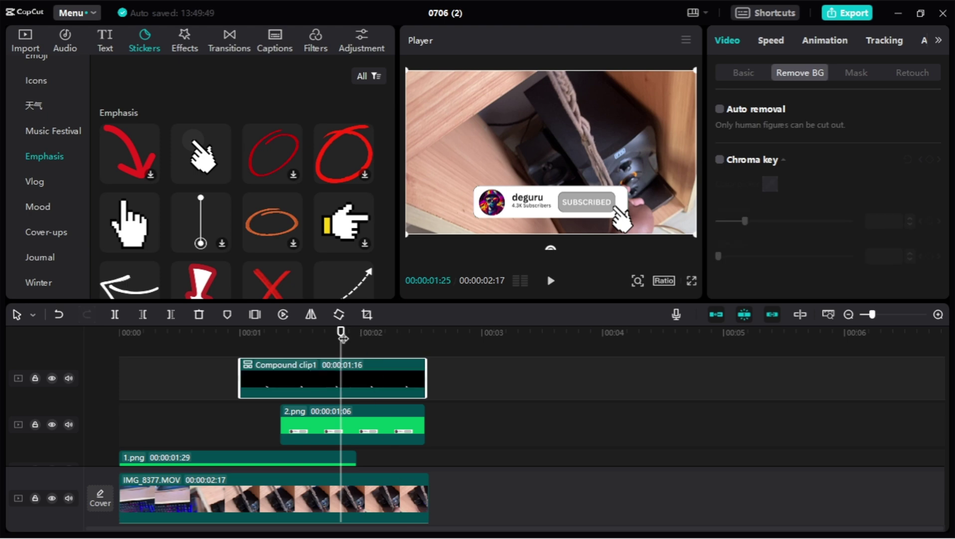
left_click_drag(342, 336, 243, 351)
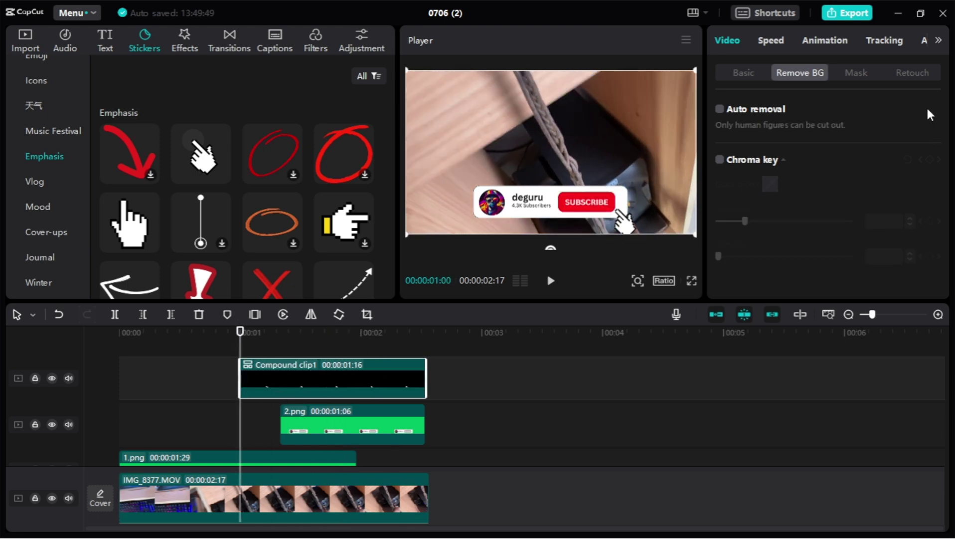
Step: Give Compound clip1 a Slide Up entrance shortened to 0.2s, and preview it
left_click(827, 42)
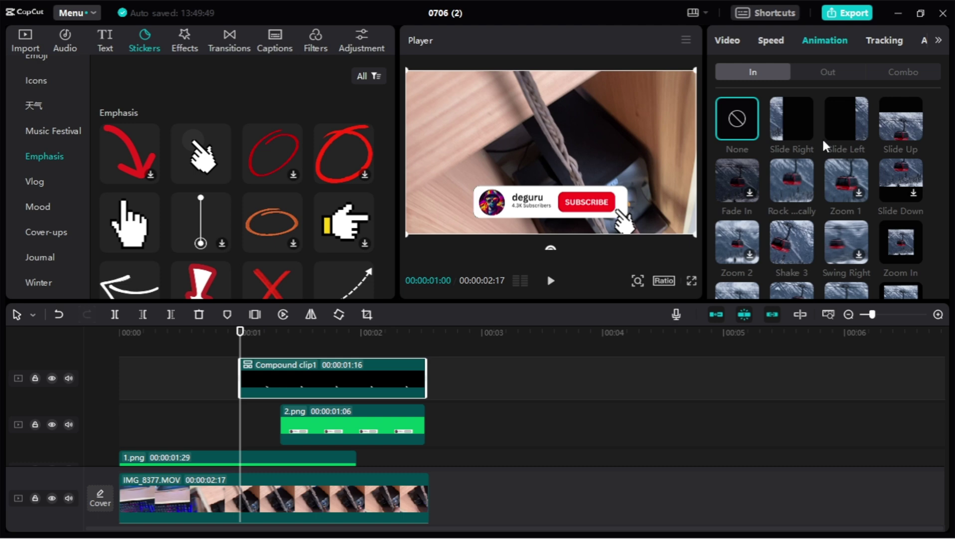
left_click(899, 125)
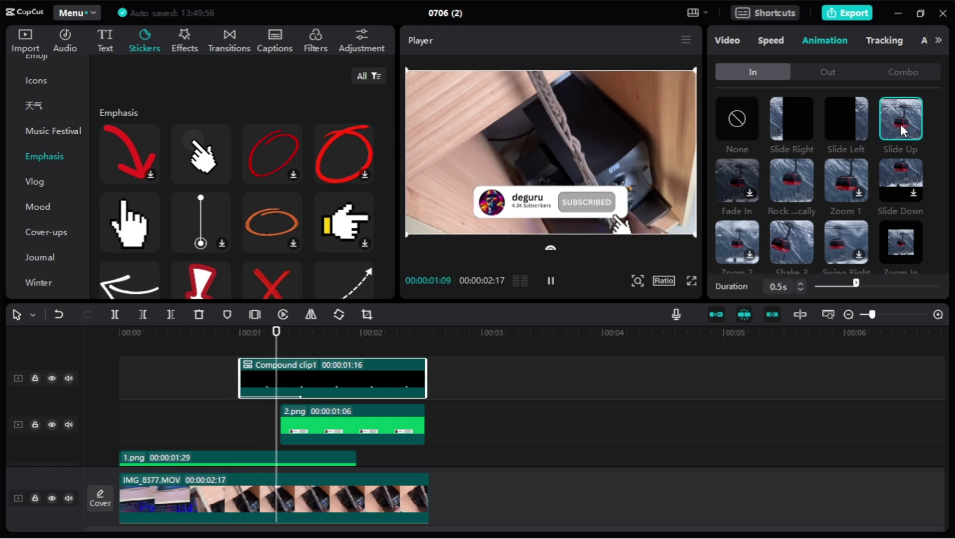
left_click(799, 288)
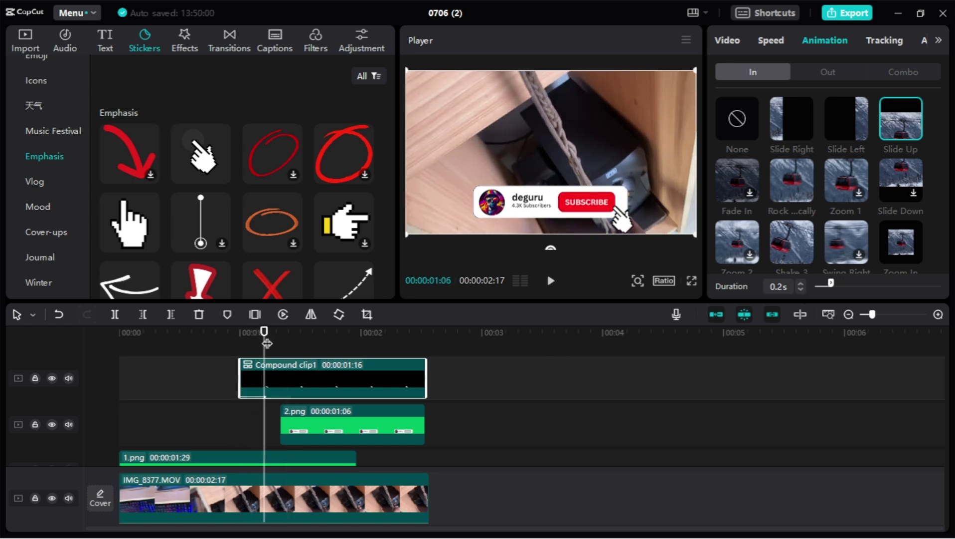
left_click_drag(267, 343, 191, 344)
key("space")
left_click(396, 379)
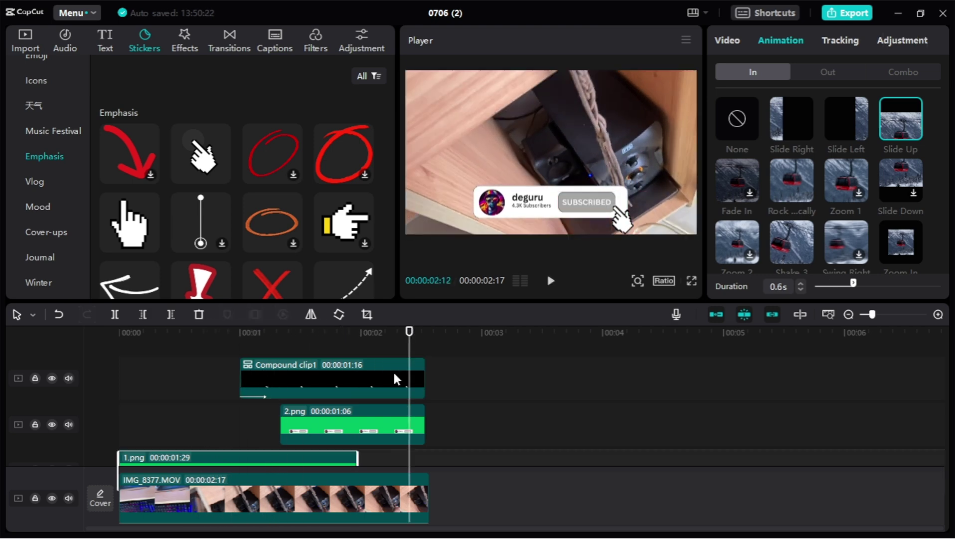
Step: Shorten Compound clip1 and give it a short Slide Down exit animation
left_click(394, 379)
left_click(833, 71)
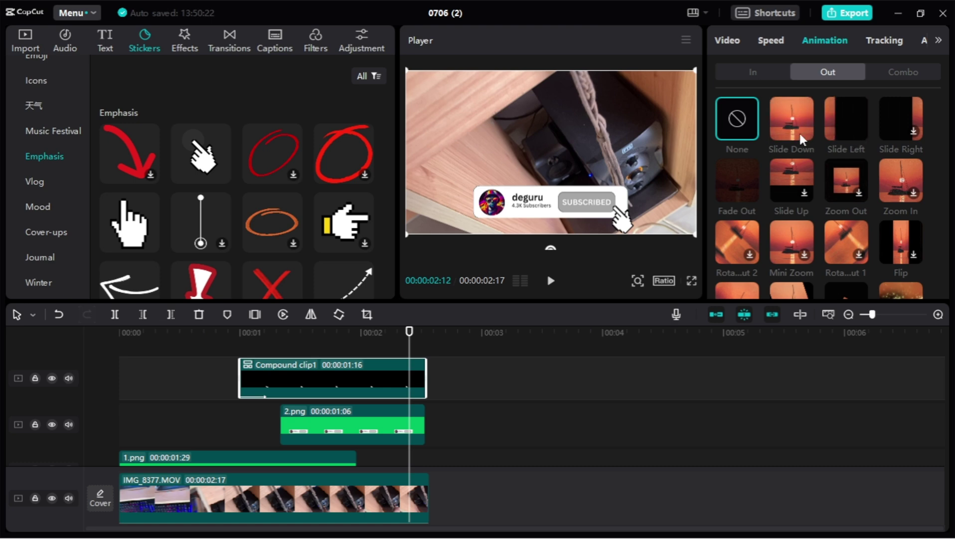
left_click_drag(426, 379, 366, 384)
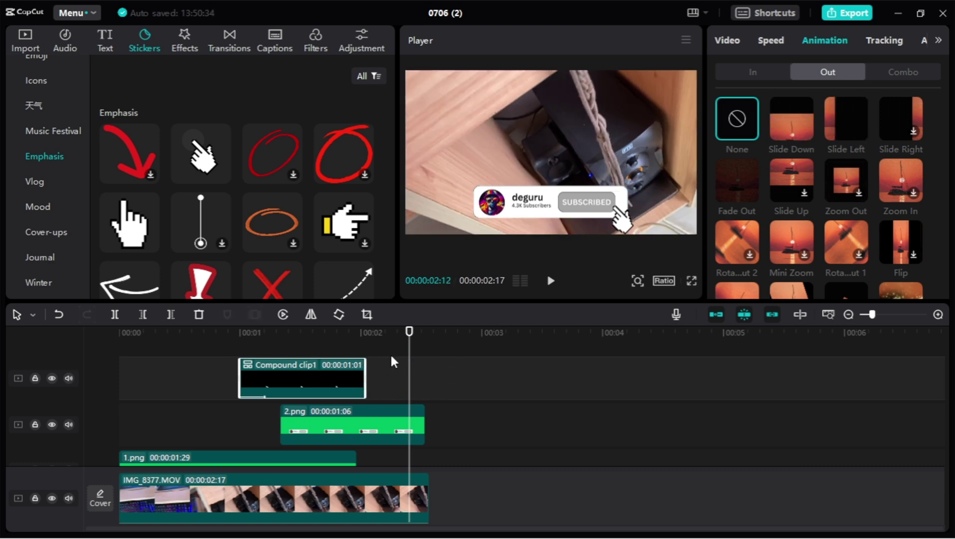
key("space")
key("space")
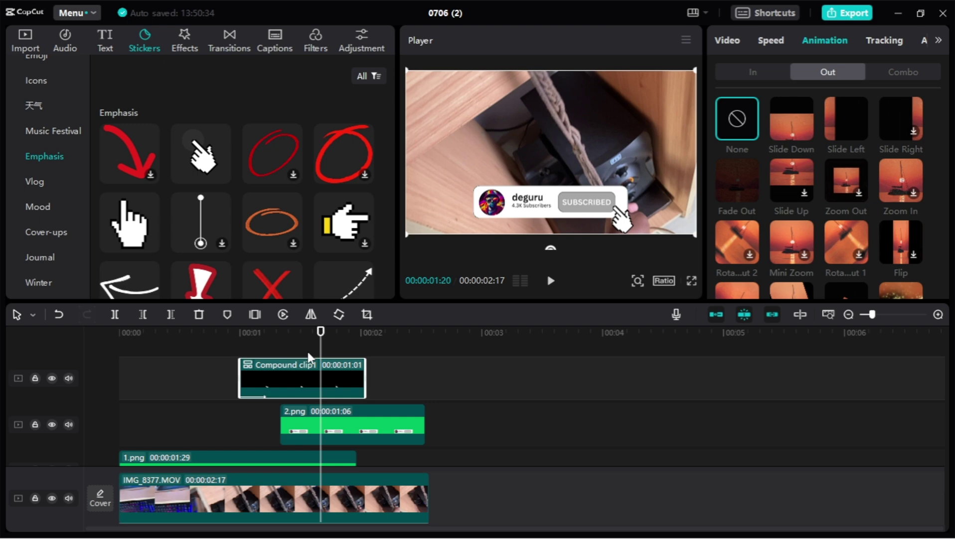
left_click_drag(366, 384, 337, 384)
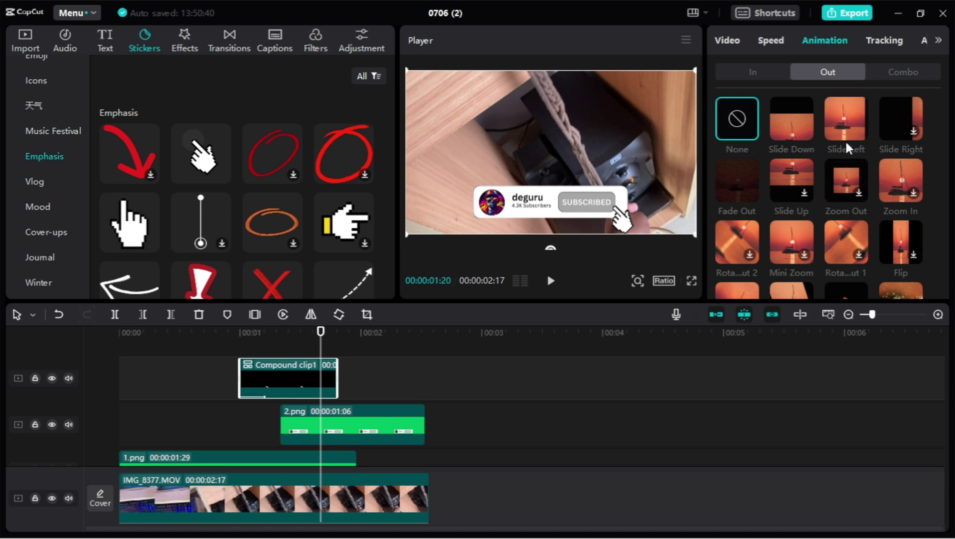
left_click(798, 129)
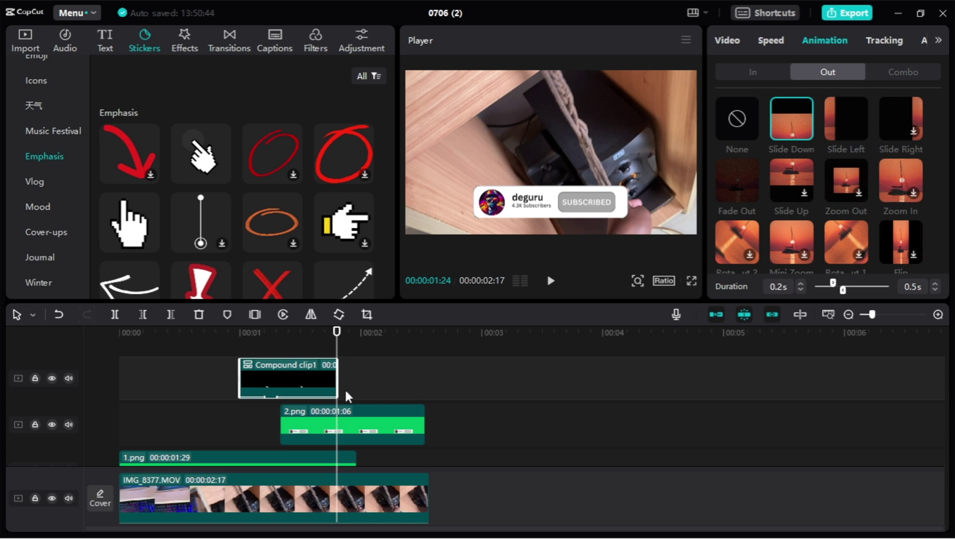
left_click_drag(335, 379, 353, 379)
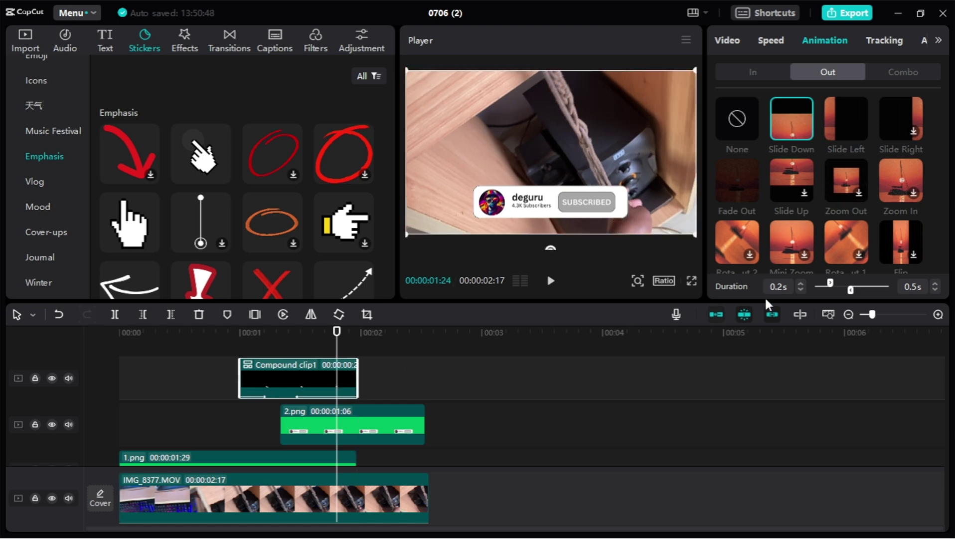
left_click(935, 290)
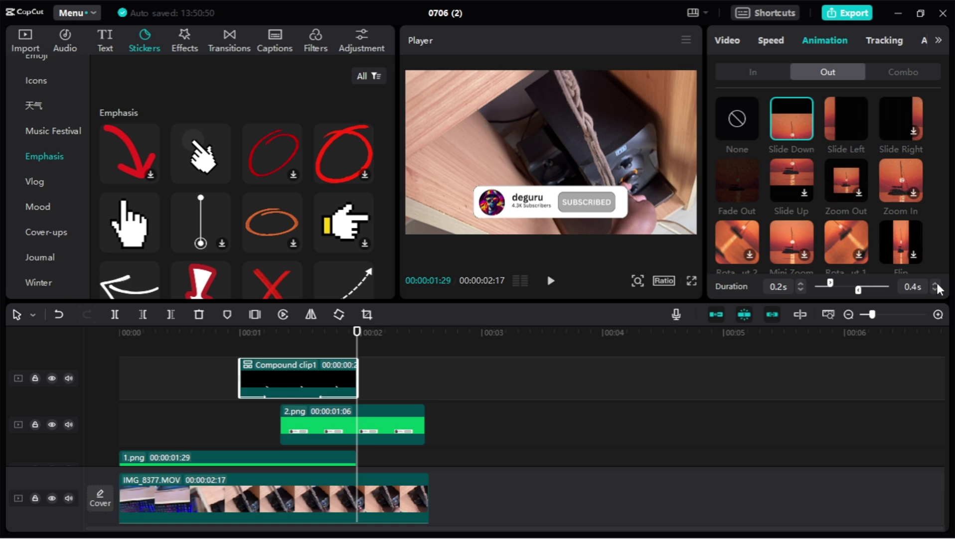
Step: Trim 2.png to 00:00:01:04 with a 0.2s Slide Down exit
left_click(424, 428)
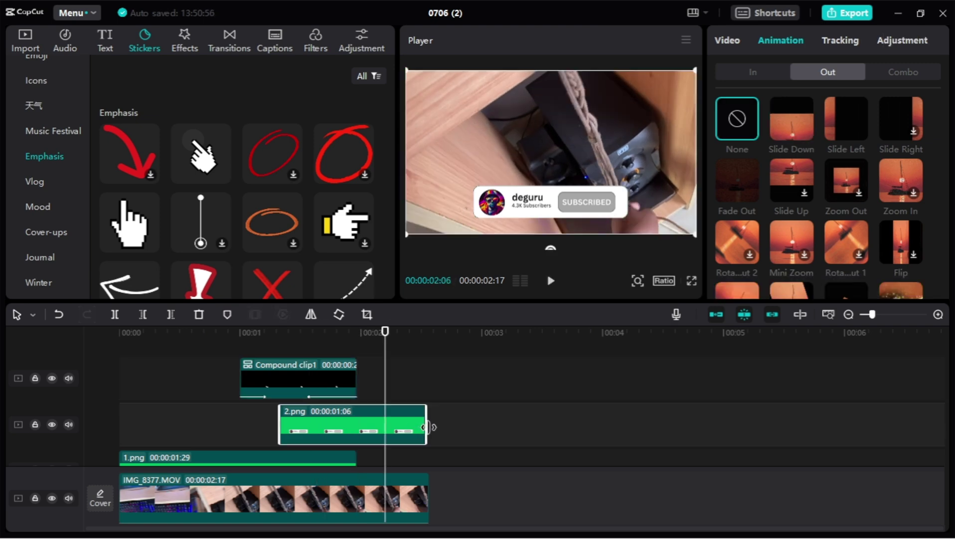
left_click_drag(427, 427, 418, 427)
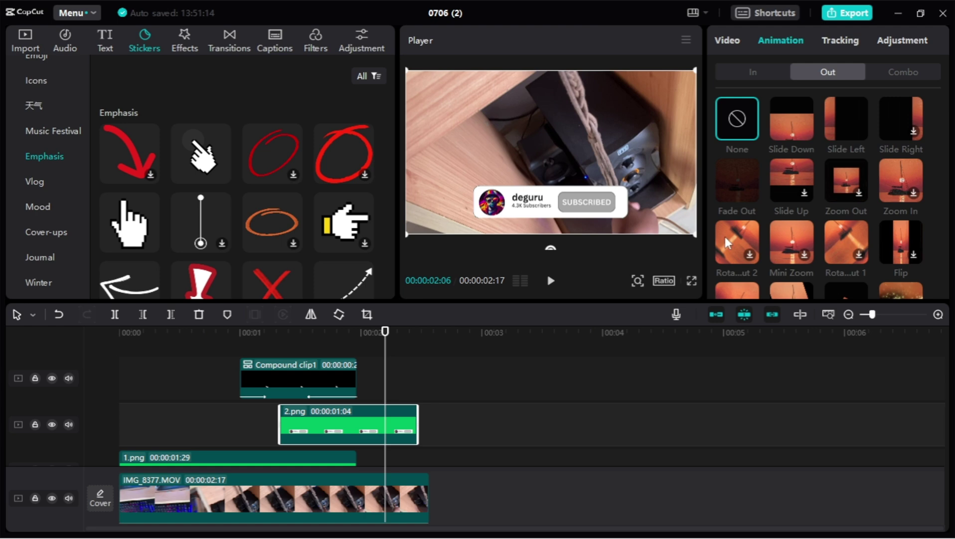
left_click(790, 120)
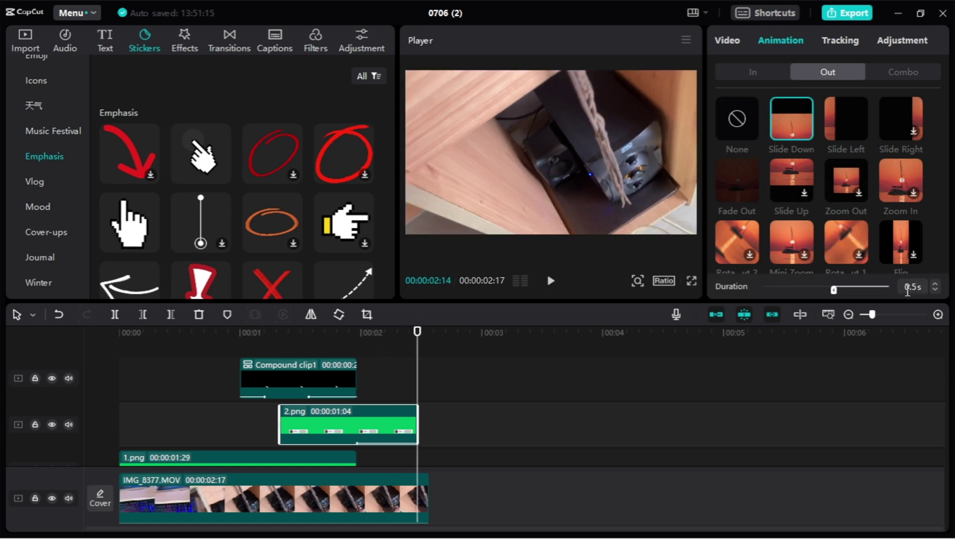
left_click(935, 290)
Step: Trim IMG_8377.MOV to end at 00:00:02:14 and play the edit from the start
scroll(454, 390, "down", 1)
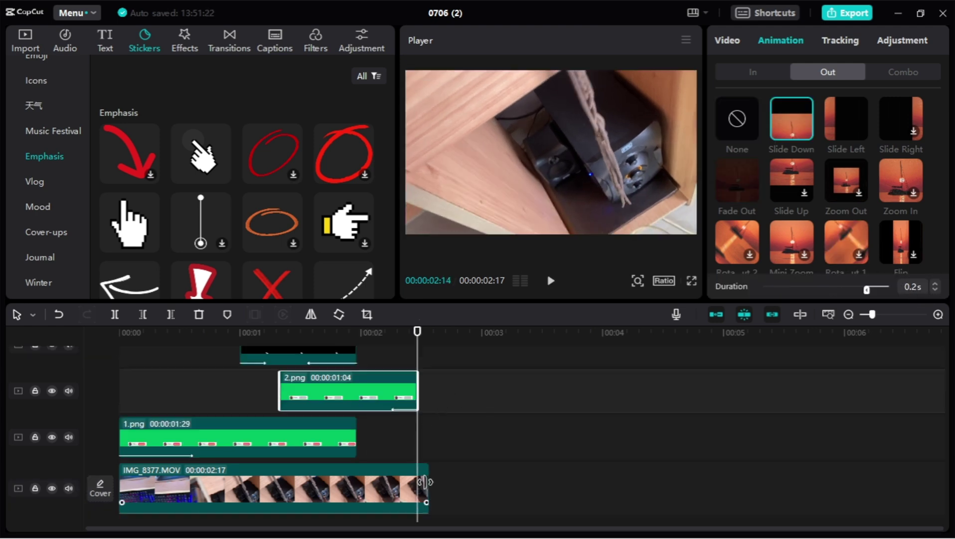
left_click_drag(425, 486, 418, 486)
left_click(252, 331)
left_click(131, 344)
key("space")
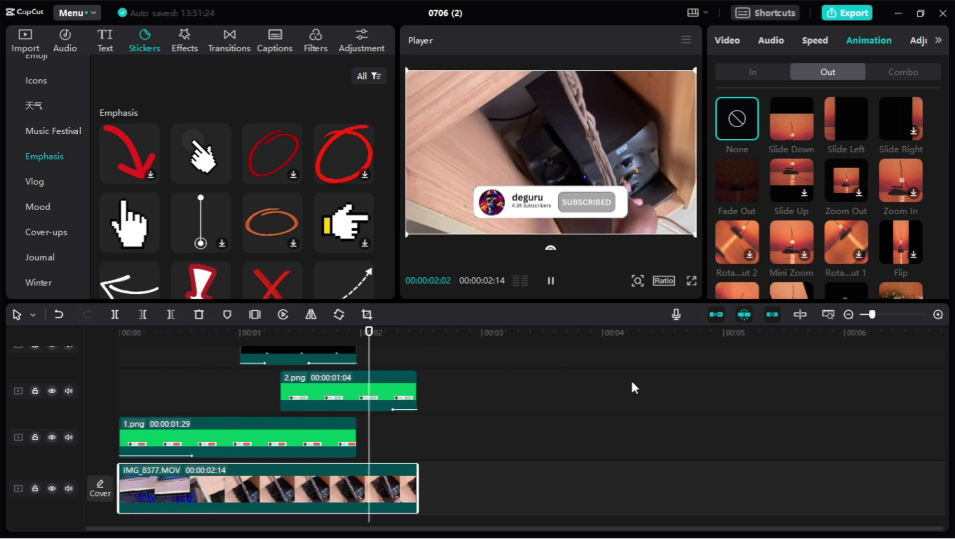
key("space")
left_click(691, 282)
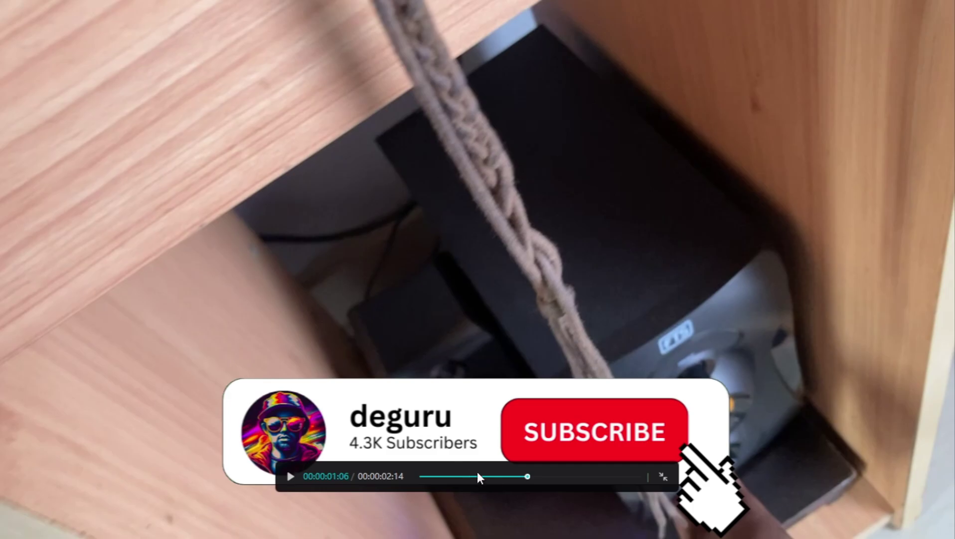
left_click(477, 471)
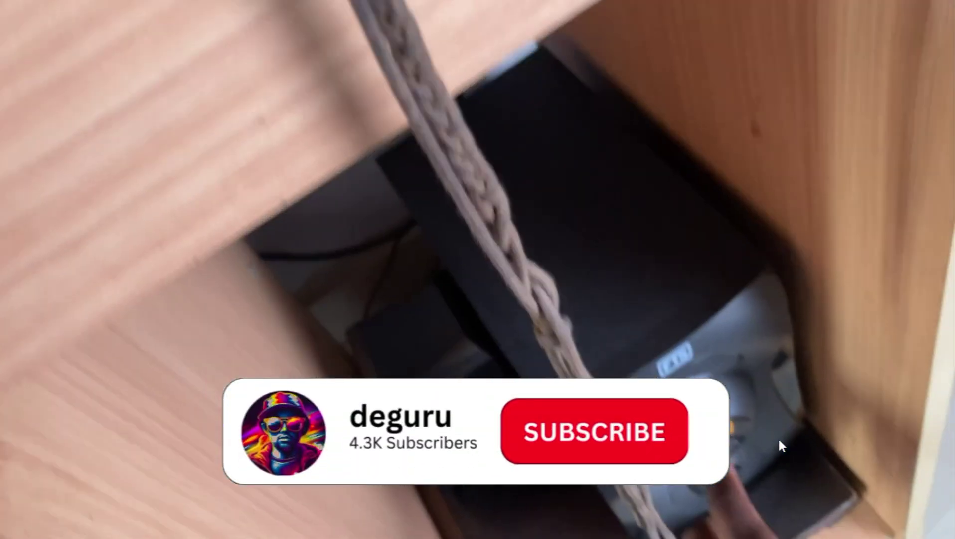
key("Escape")
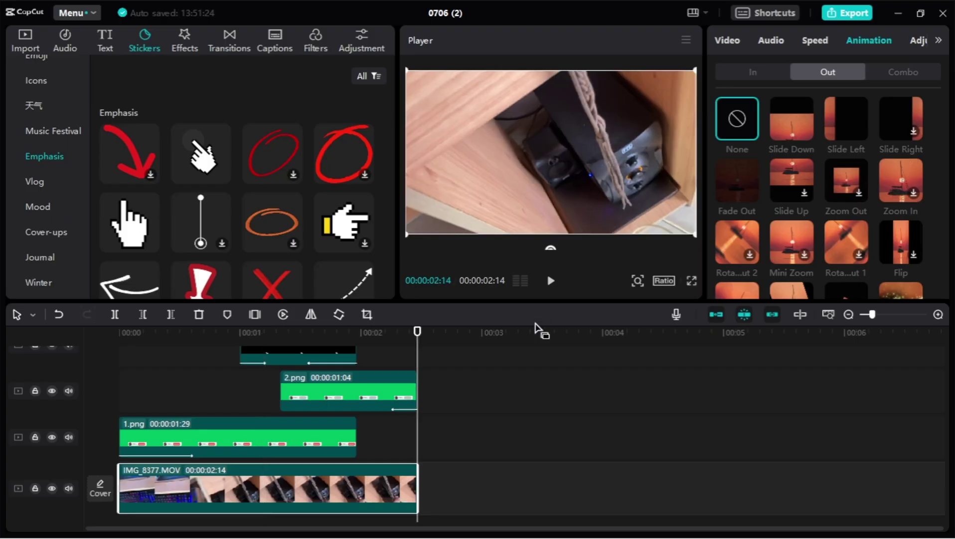
left_click_drag(411, 351, 266, 367)
key("ctrl+z")
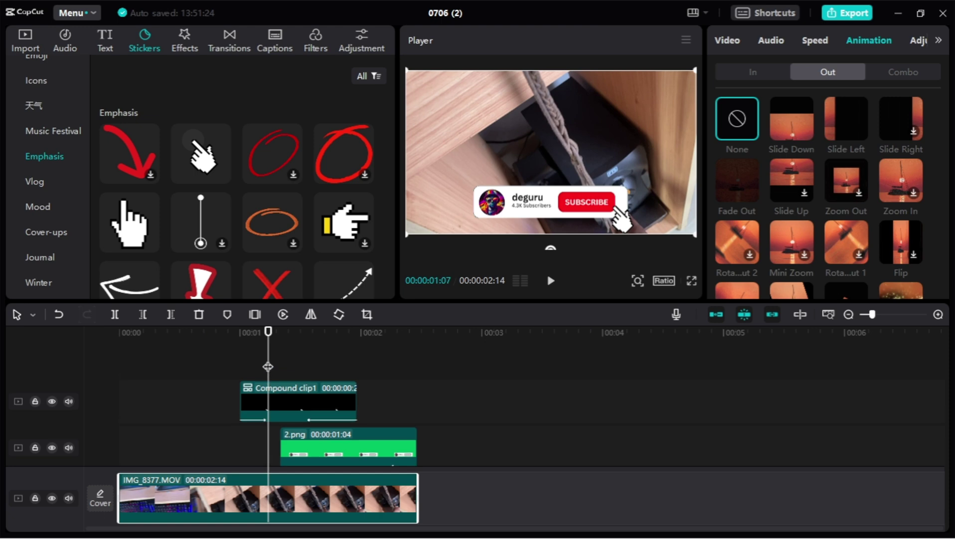
left_click_drag(270, 335, 275, 371)
key("ctrl+z")
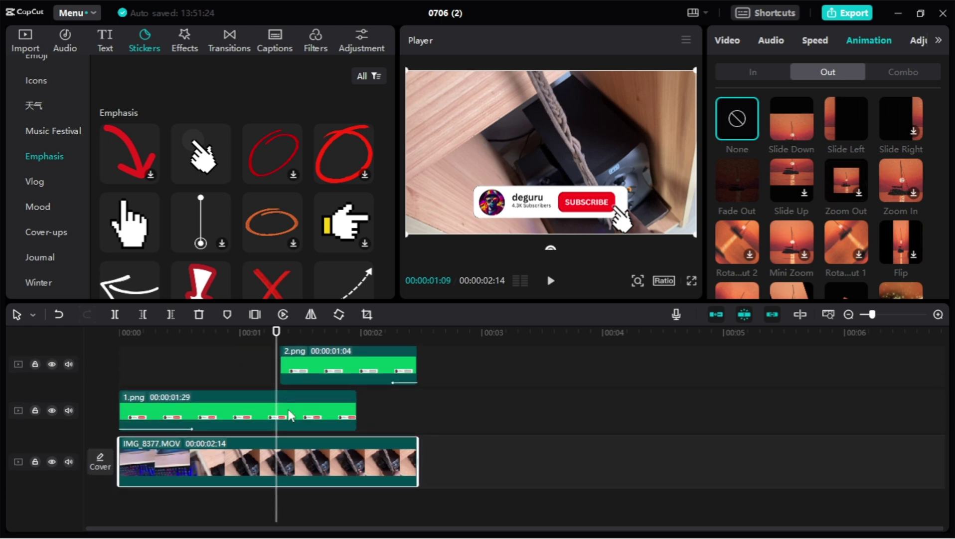
scroll(42, 76, "up", 3)
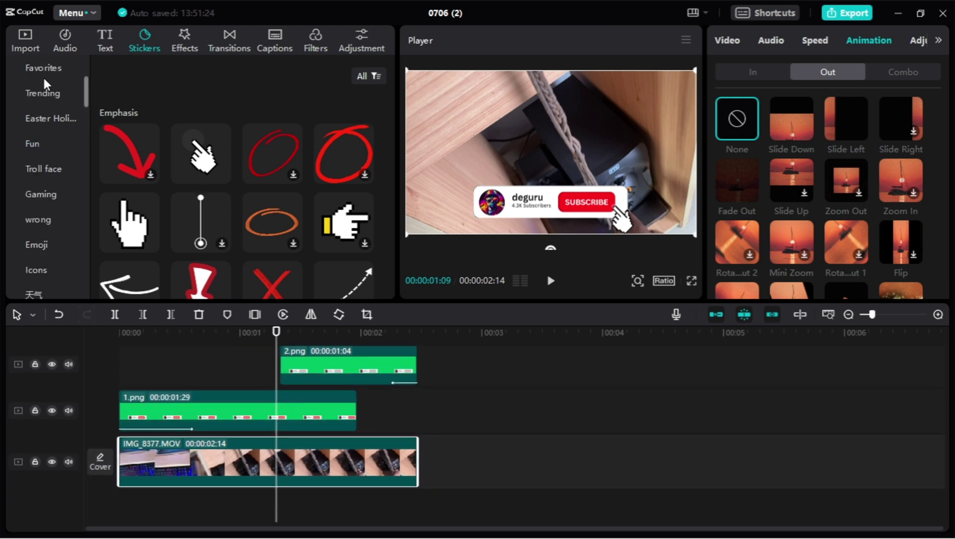
Step: Add 0706 (1).MP3 from the 05 - Mouse Clicks folder to the audio track
left_click(28, 39)
double_click(319, 177)
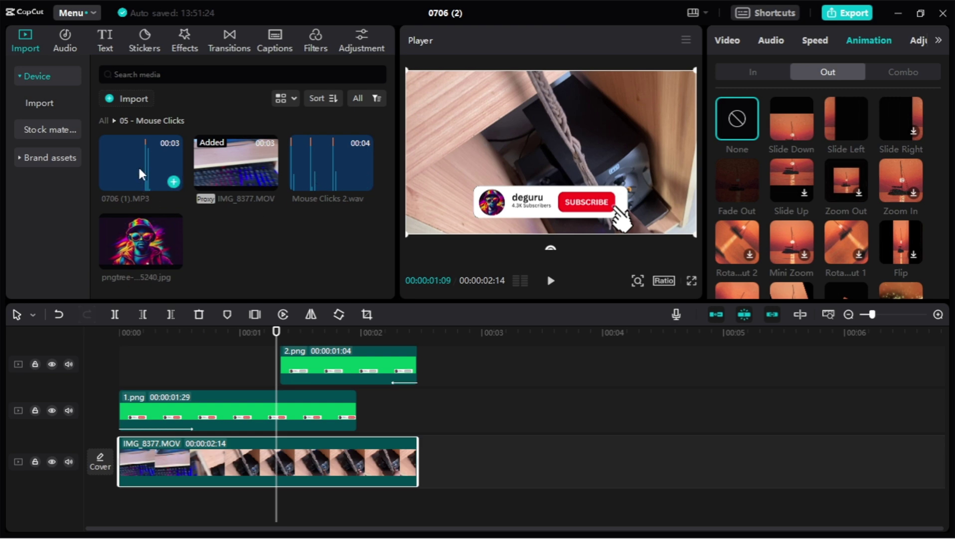
left_click_drag(138, 166, 247, 502)
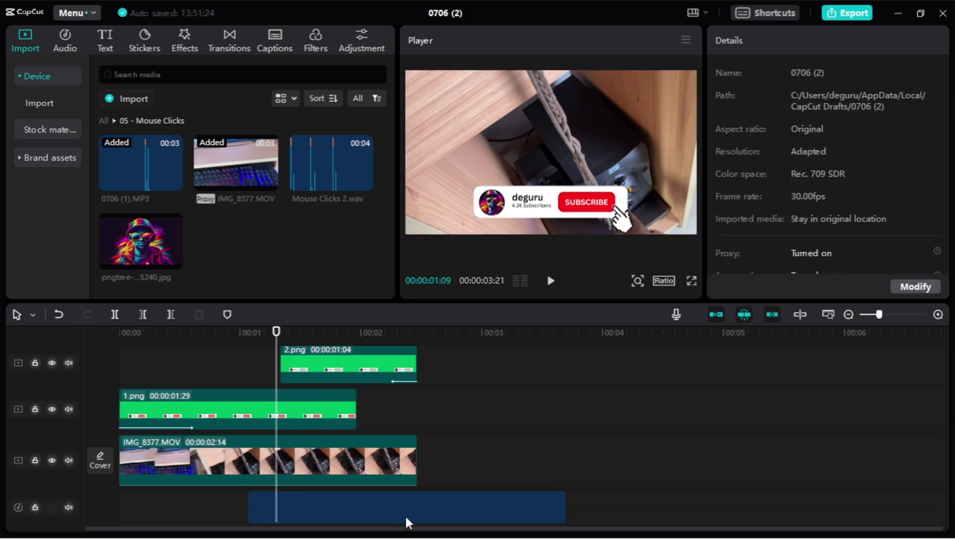
scroll(439, 469, "down", 1)
left_click(406, 481)
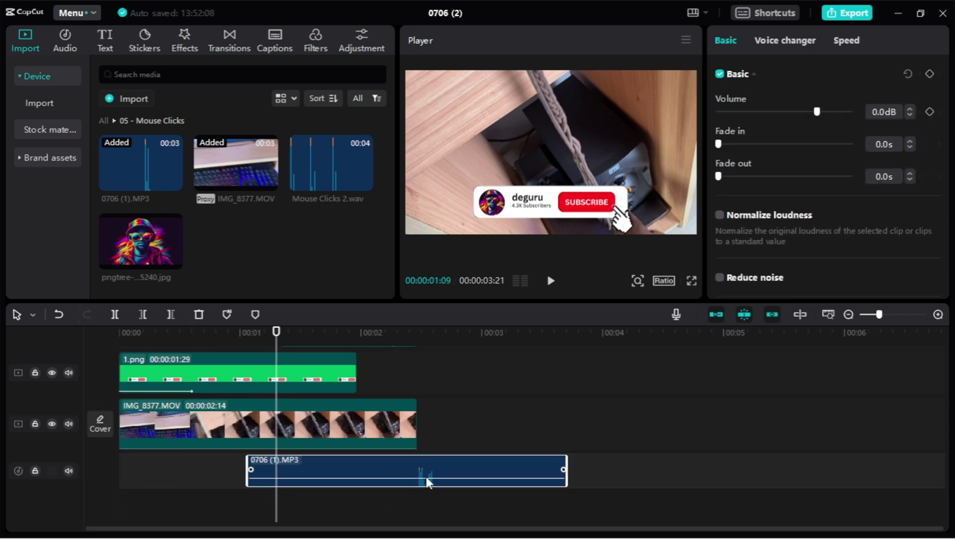
Step: Cut away the audio before the click so the sound starts at the hand's tap
left_click_drag(427, 478, 328, 454)
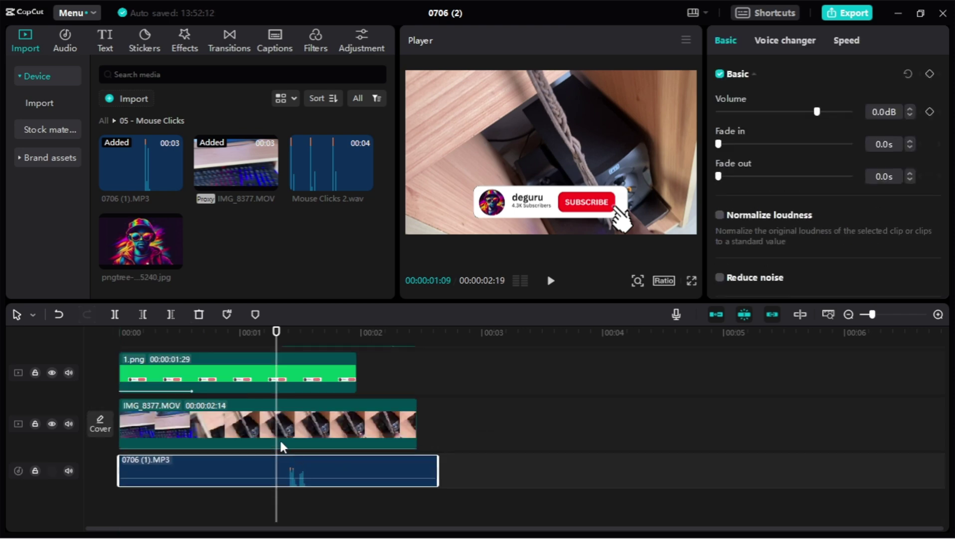
left_click(142, 312)
scroll(375, 498, "up", 3)
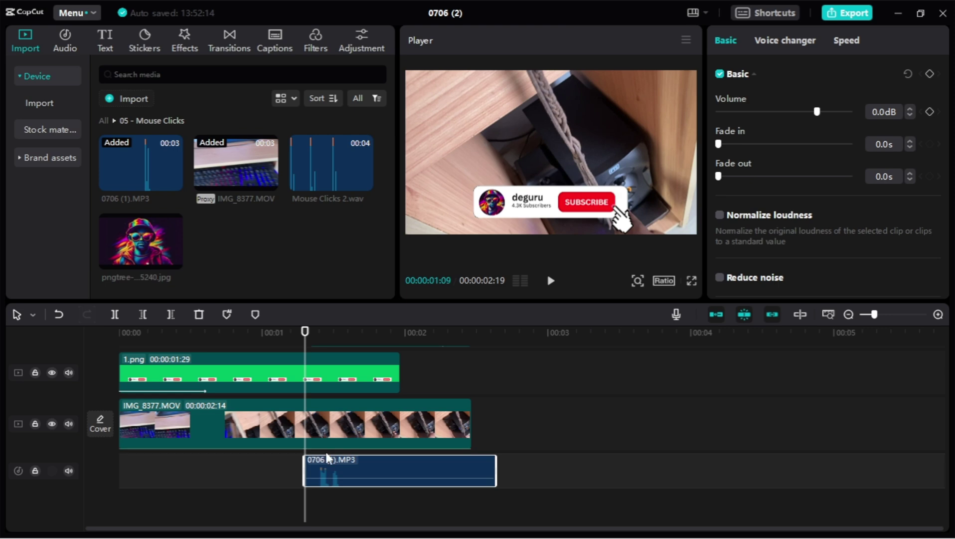
scroll(471, 479, "up", 1)
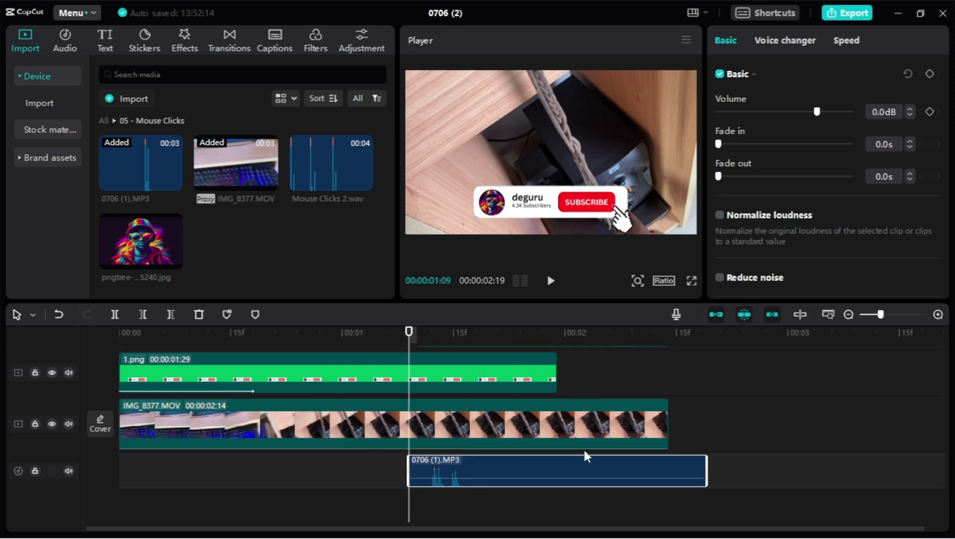
scroll(592, 448, "up", 3)
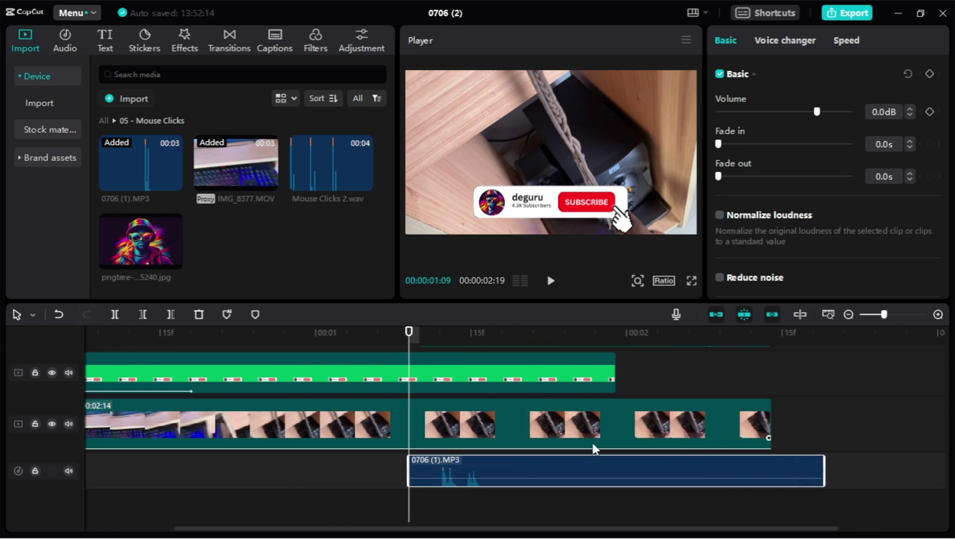
left_click_drag(627, 465, 591, 466)
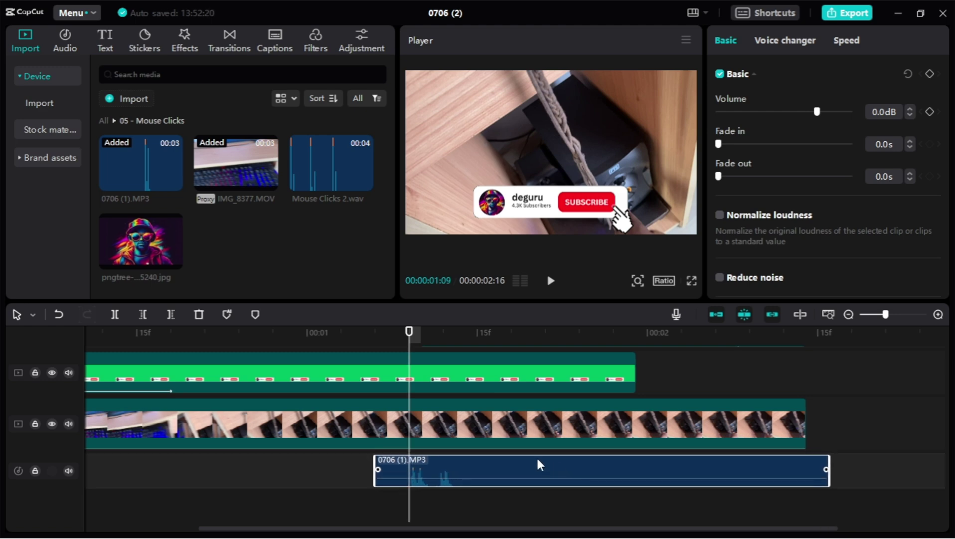
scroll(514, 451, "up", 1)
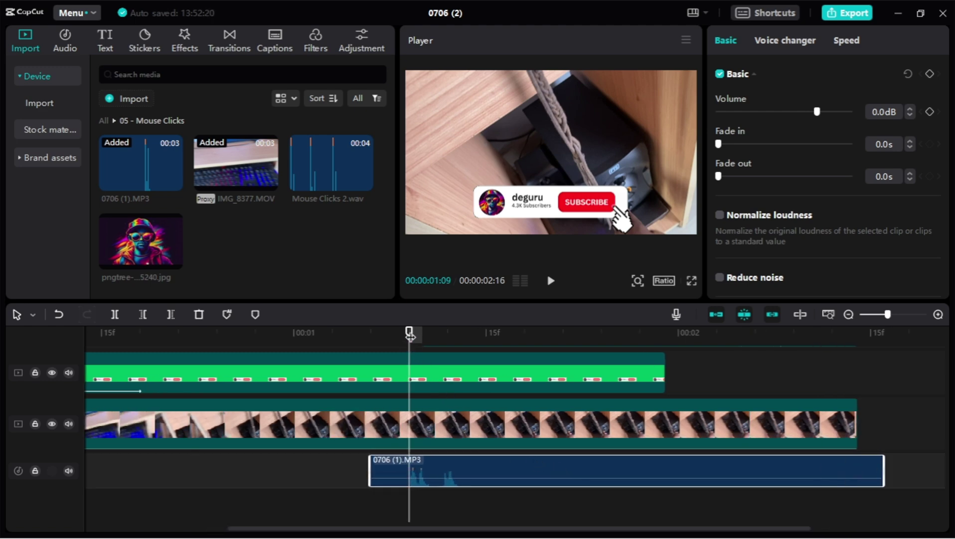
left_click(144, 312)
key("space")
key("space")
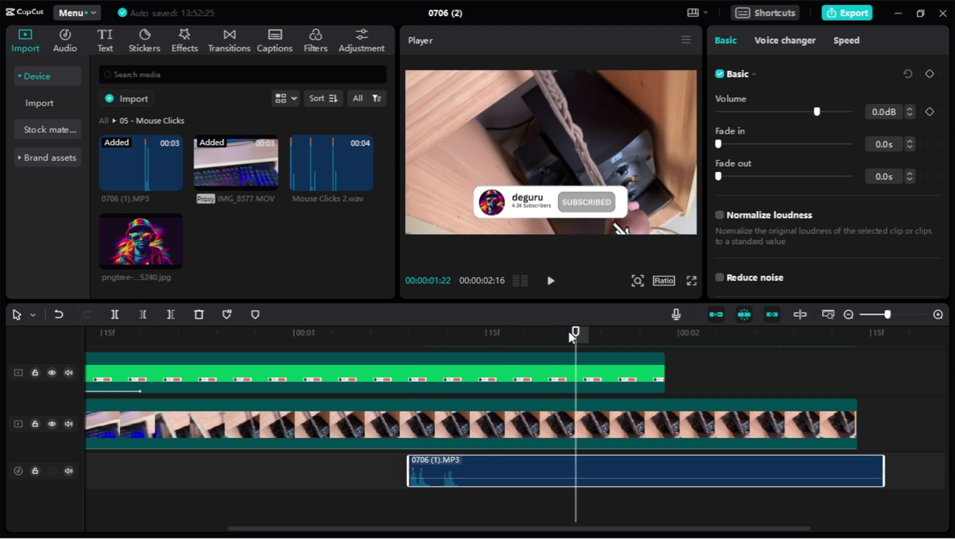
Step: Delete the audio after the click sound and replay the edit to check timing
left_click_drag(569, 331, 464, 378)
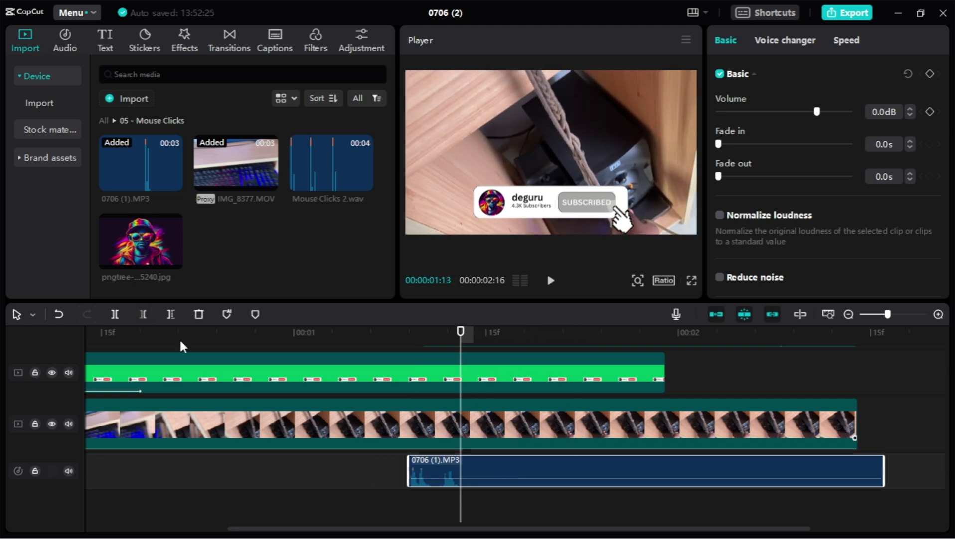
left_click(170, 314)
scroll(426, 432, "down", 6)
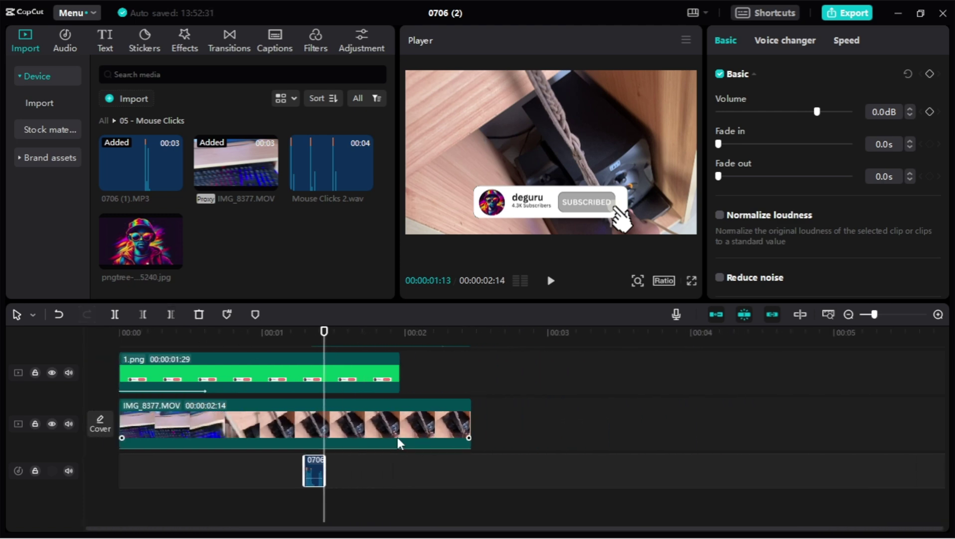
left_click_drag(319, 343, 120, 331)
key("space")
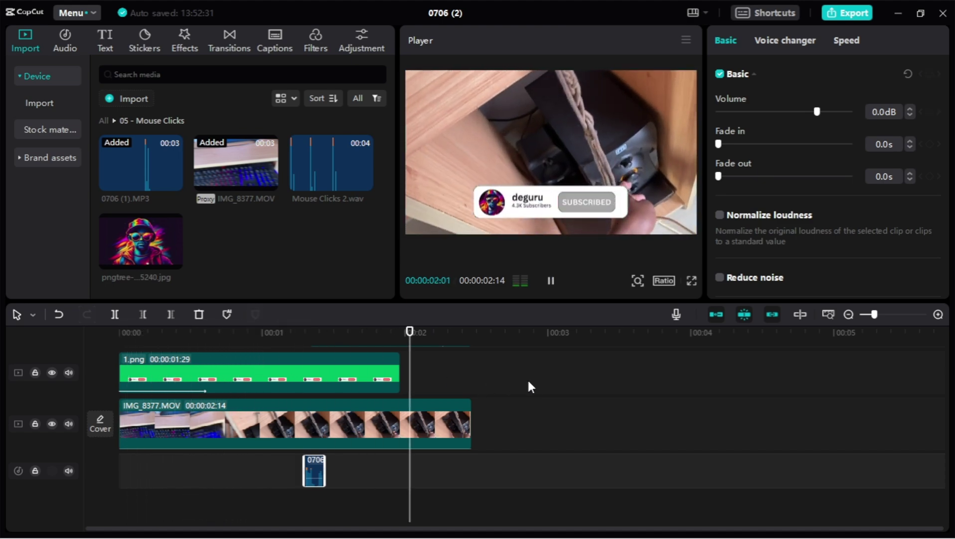
key("space")
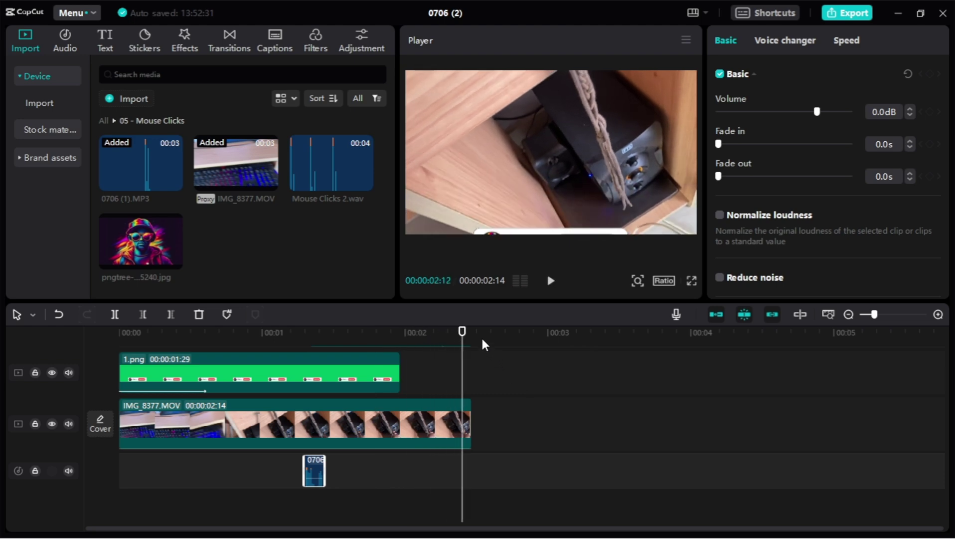
Step: Insert 1.png at the start of the main track and scale it up to fill the frame with green
left_click_drag(482, 339, 115, 359)
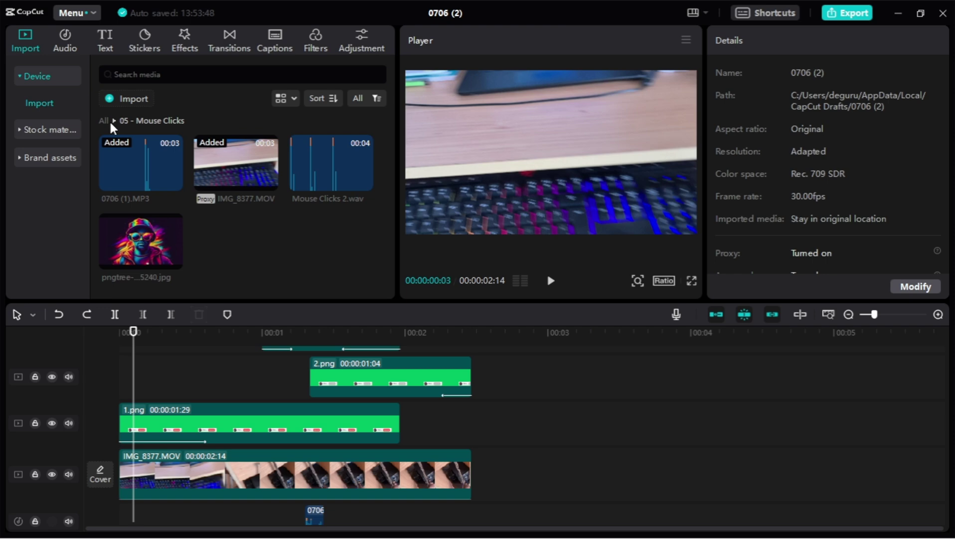
left_click(104, 119)
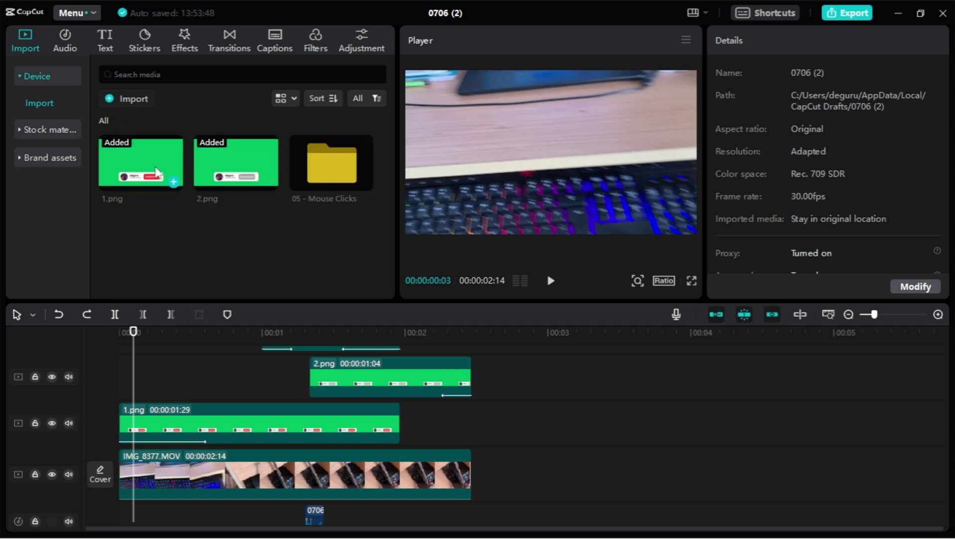
left_click_drag(161, 176, 133, 478)
scroll(288, 444, "down", 1)
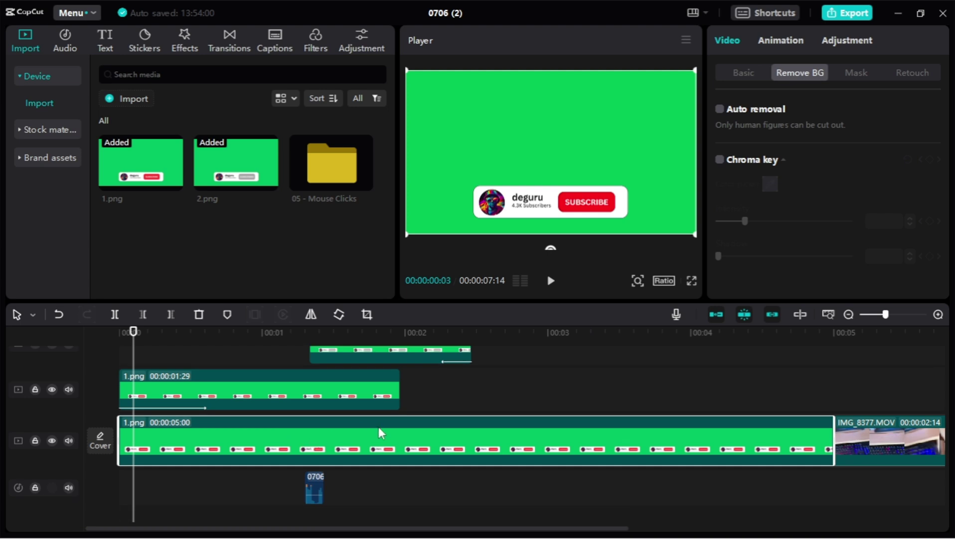
left_click(745, 72)
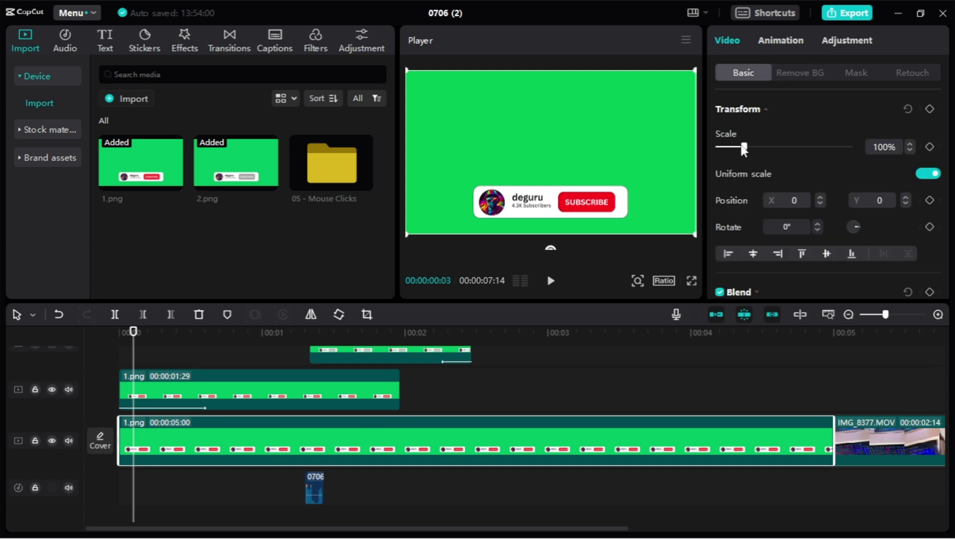
left_click_drag(745, 147, 790, 149)
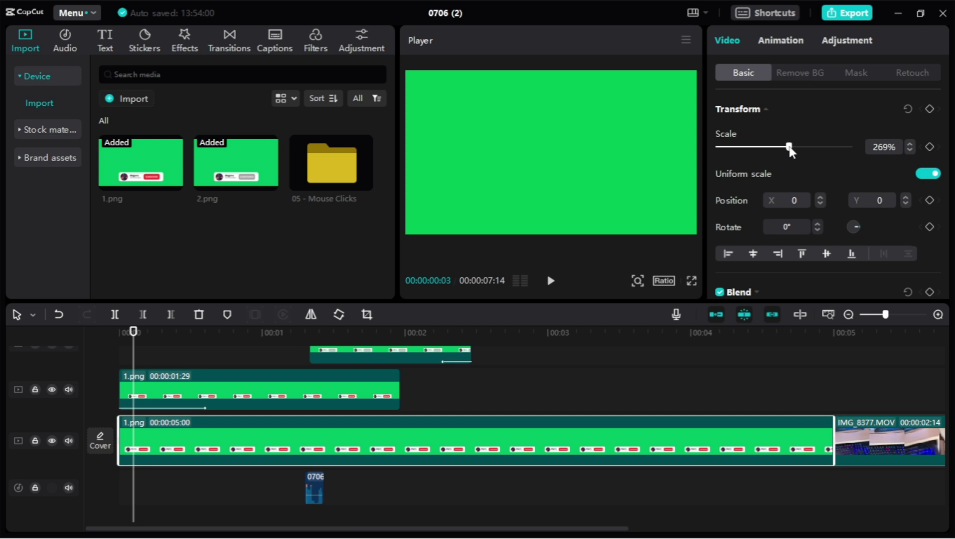
Step: Split the green clip at 02:14 where the animation ends and delete IMG_8377.MOV
left_click_drag(132, 331, 474, 375)
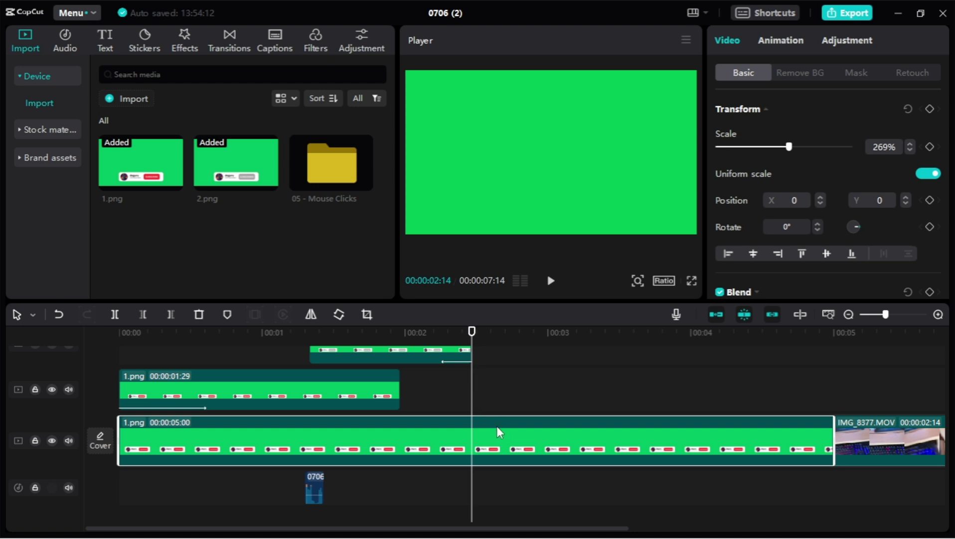
left_click(172, 314)
left_click(578, 432)
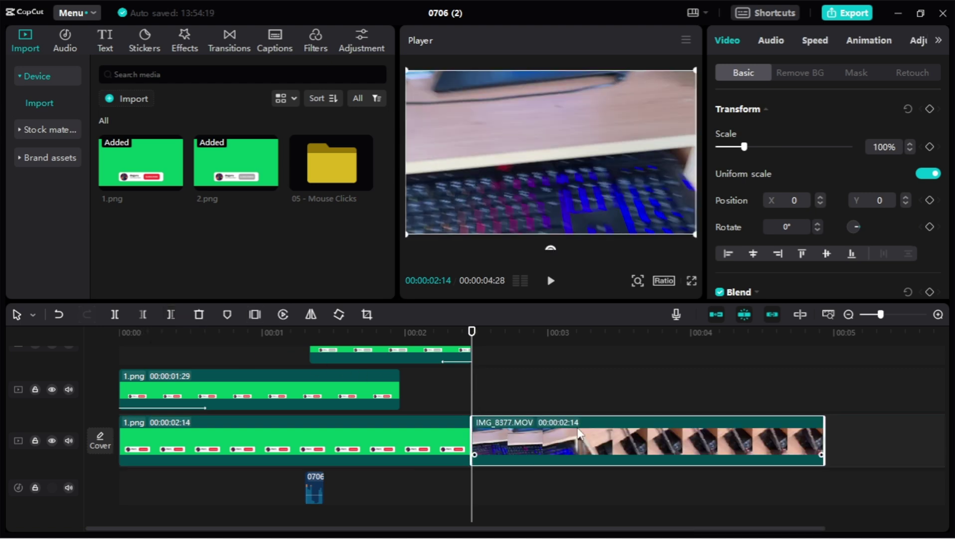
key("Delete")
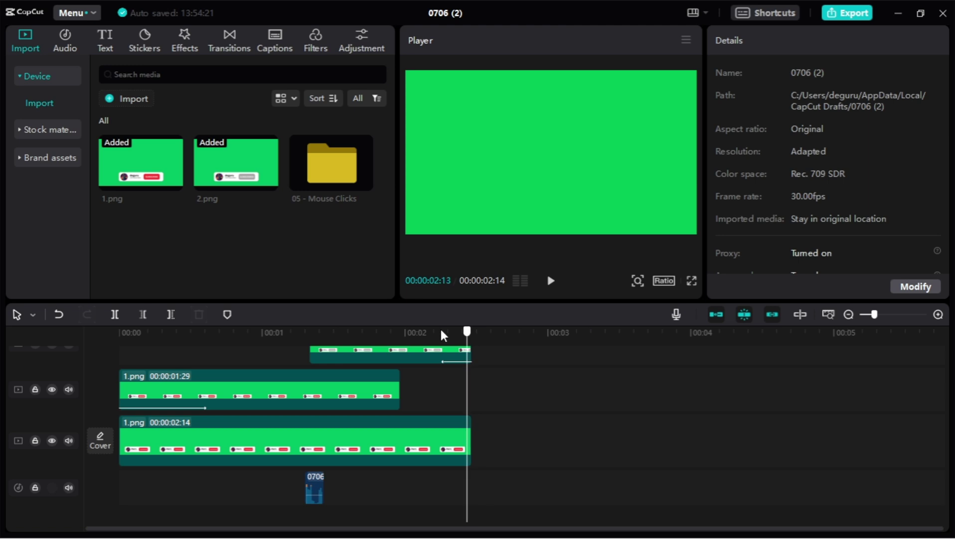
Step: Export the green-screen animation as 0706 (2), a 3-second 4K MP4, then delete all timeline clips
left_click_drag(444, 332, 18, 335)
key("space")
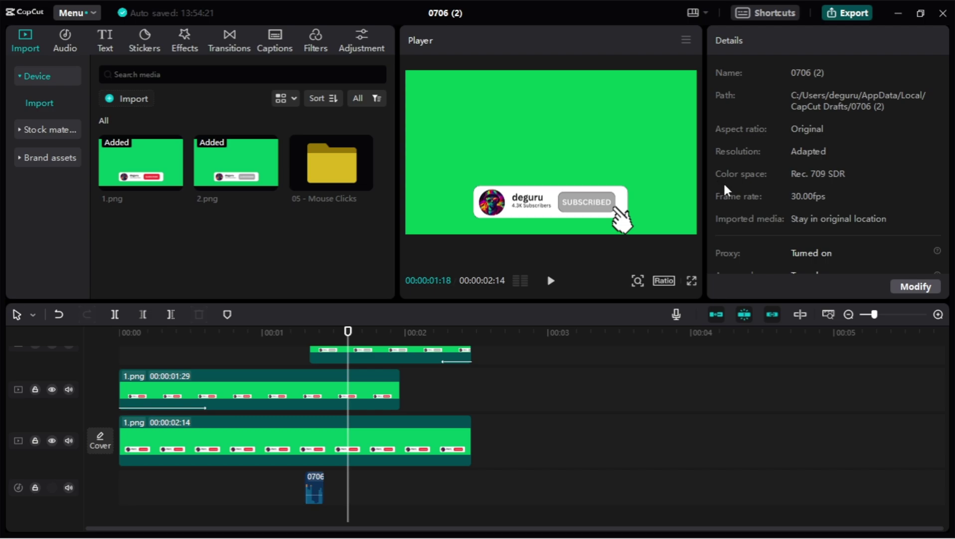
key("ctrl+e")
left_click(607, 481)
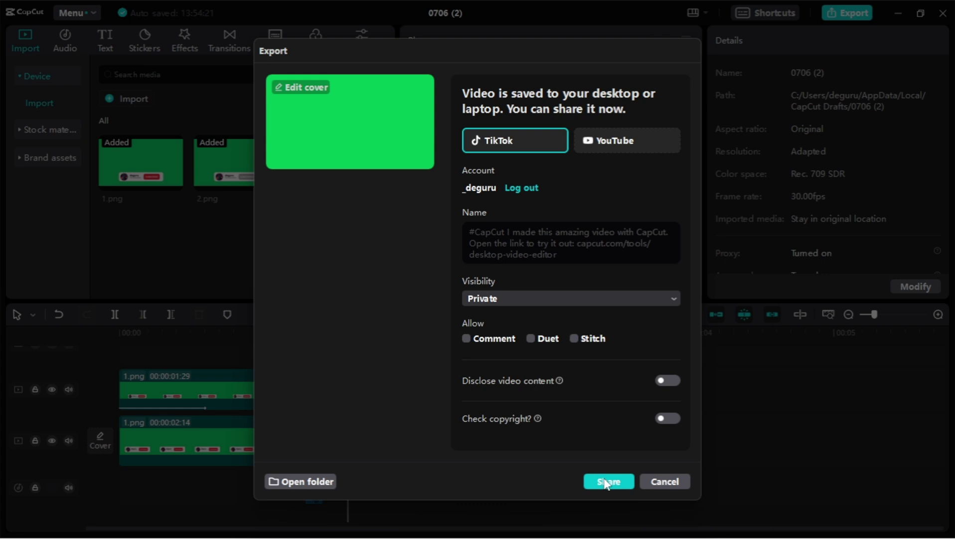
left_click(664, 481)
left_click_drag(128, 346, 442, 505)
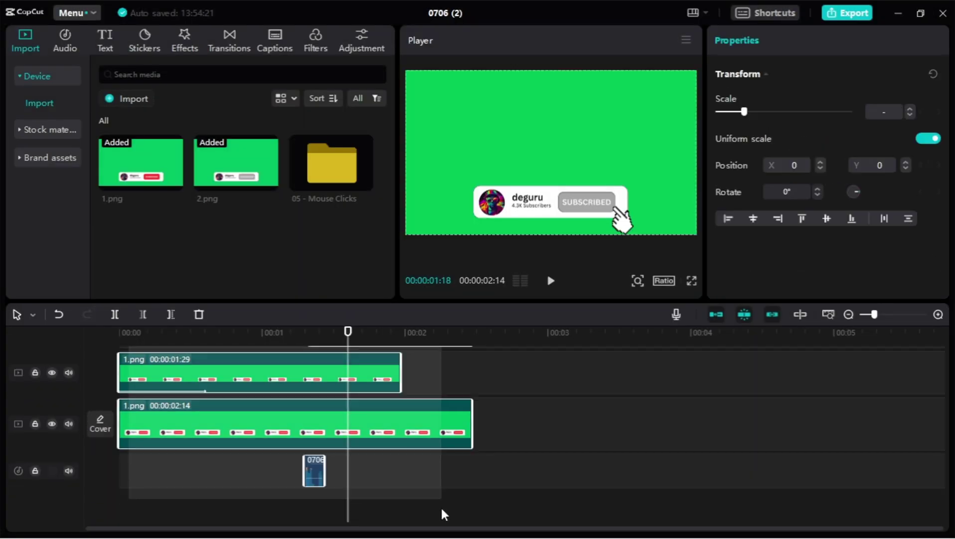
key("Delete")
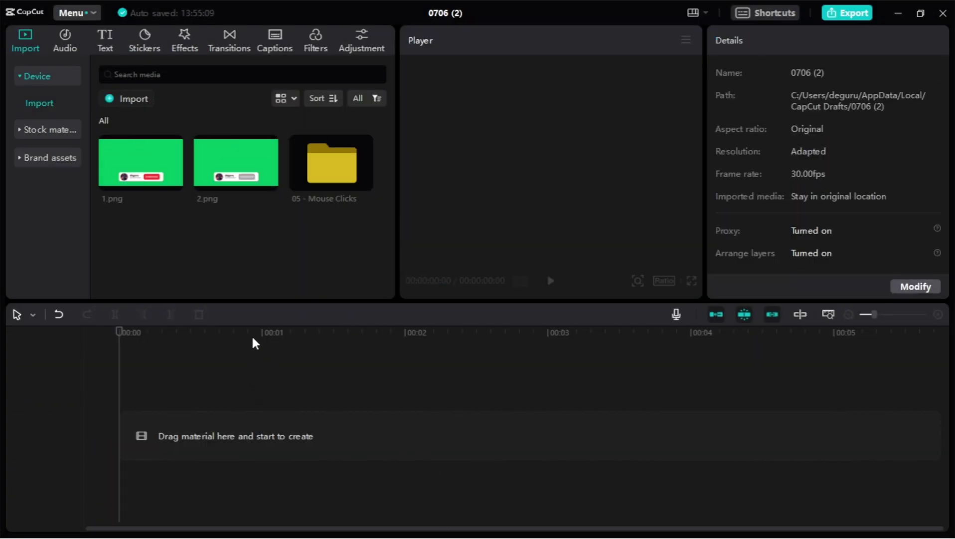
Step: Place IMG_8377.MOV on the timeline with 0706 (2).mp4 above it starting at 0:00
double_click(331, 164)
left_click_drag(252, 182, 110, 452)
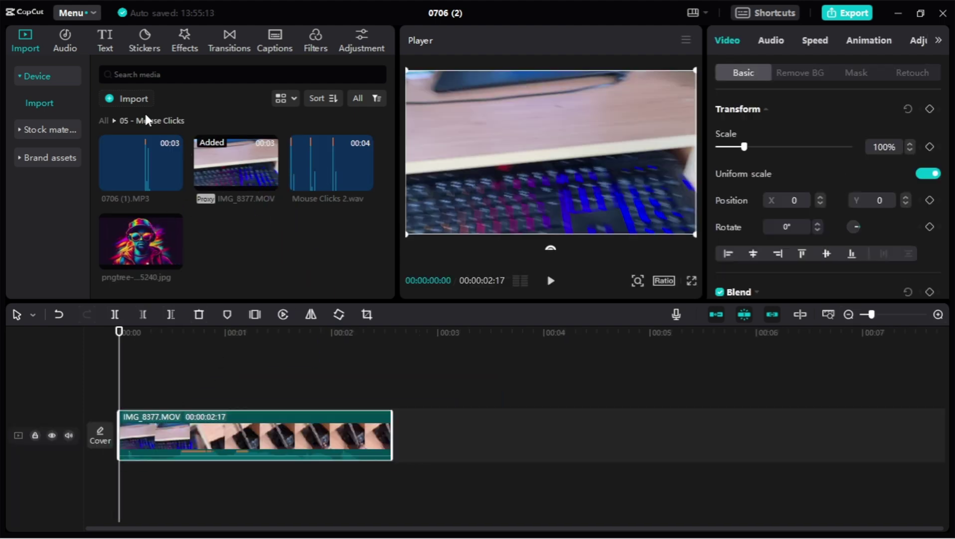
left_click(104, 121)
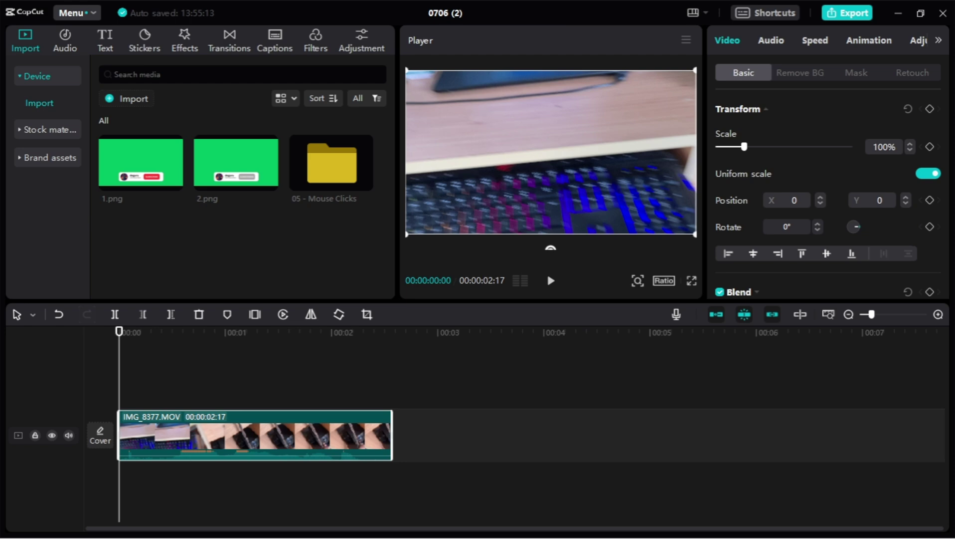
left_click_drag(481, 195, 132, 394)
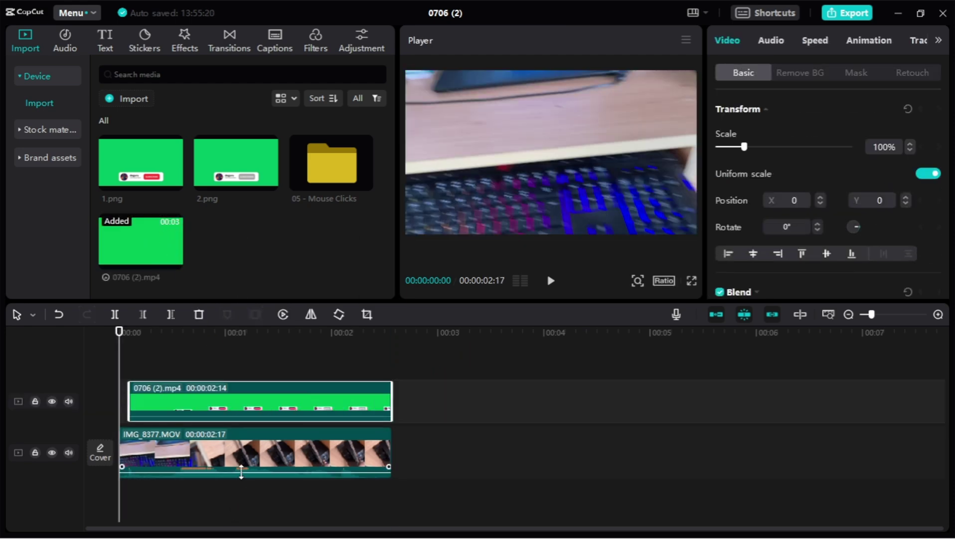
left_click_drag(233, 412, 222, 413)
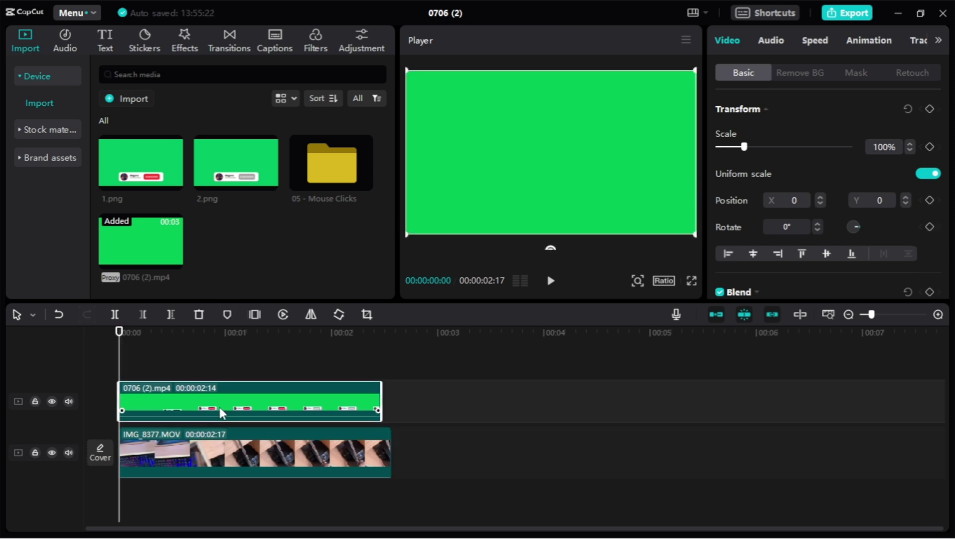
key("space")
key("space")
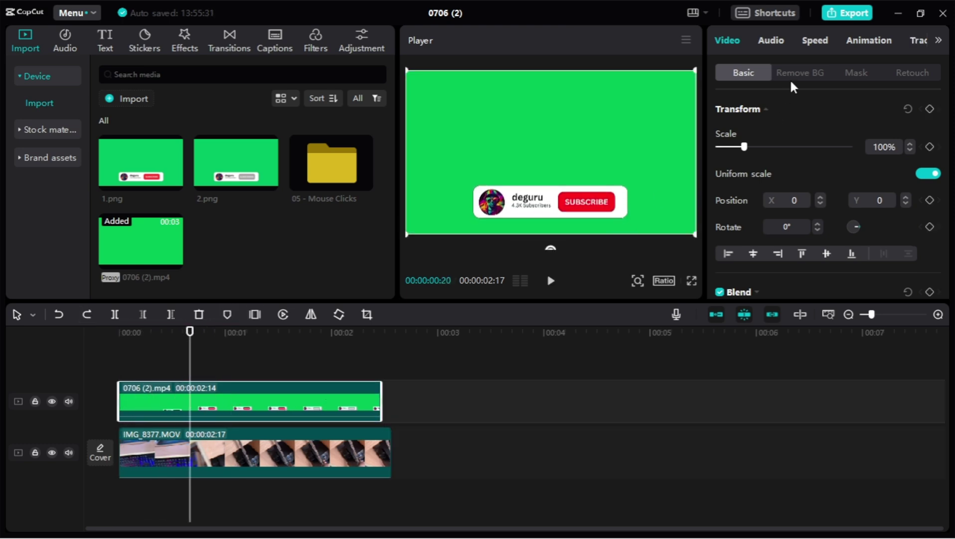
Step: Chroma-key the overlay clip by sampling its green background to remove it
left_click(808, 72)
left_click(719, 159)
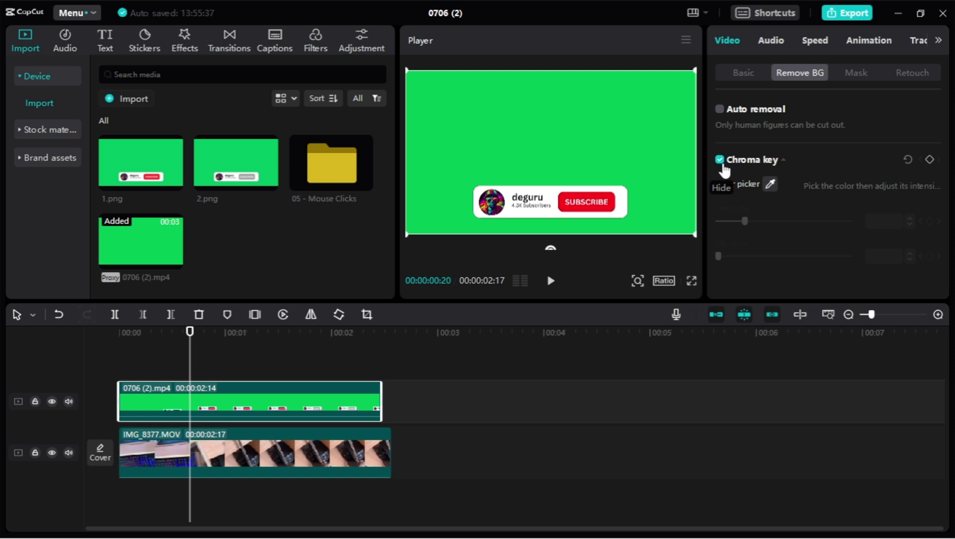
left_click(770, 184)
left_click(604, 153)
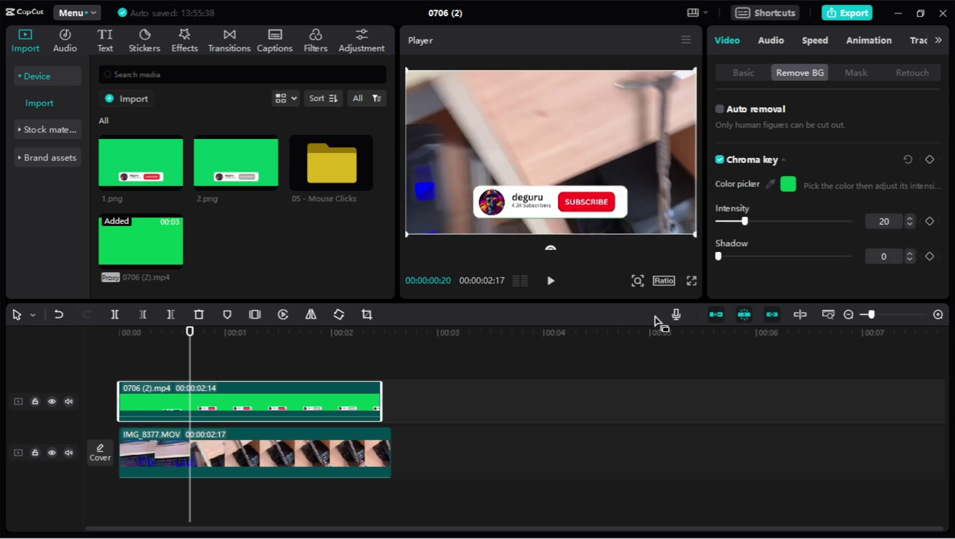